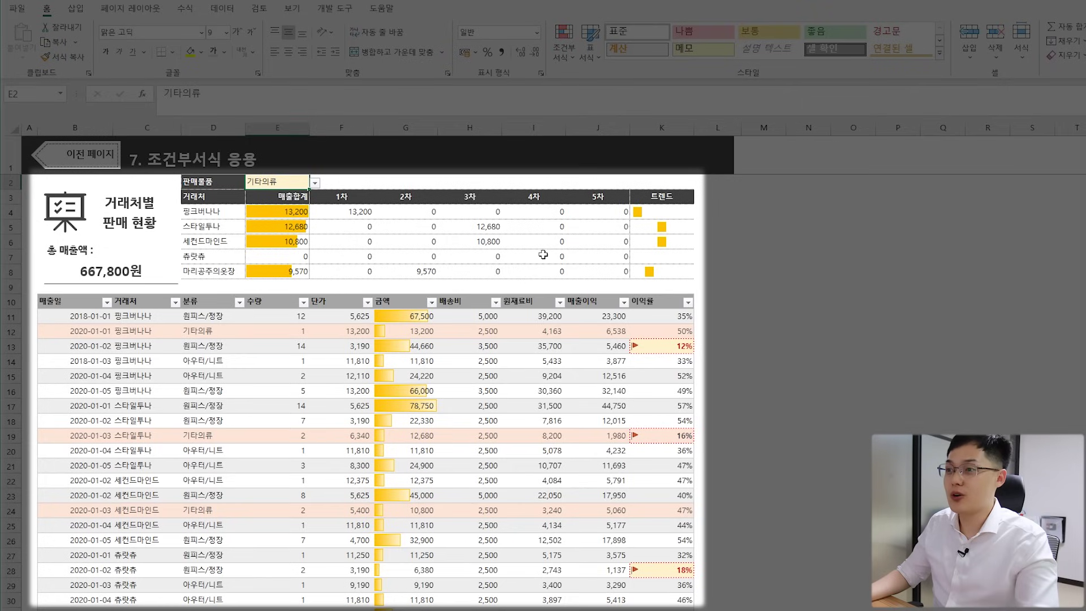
# Step: Choose a sales item from the drop-down list in cell E2 of the customer sales report
pyautogui.click(315, 183)
pyautogui.click(309, 194)
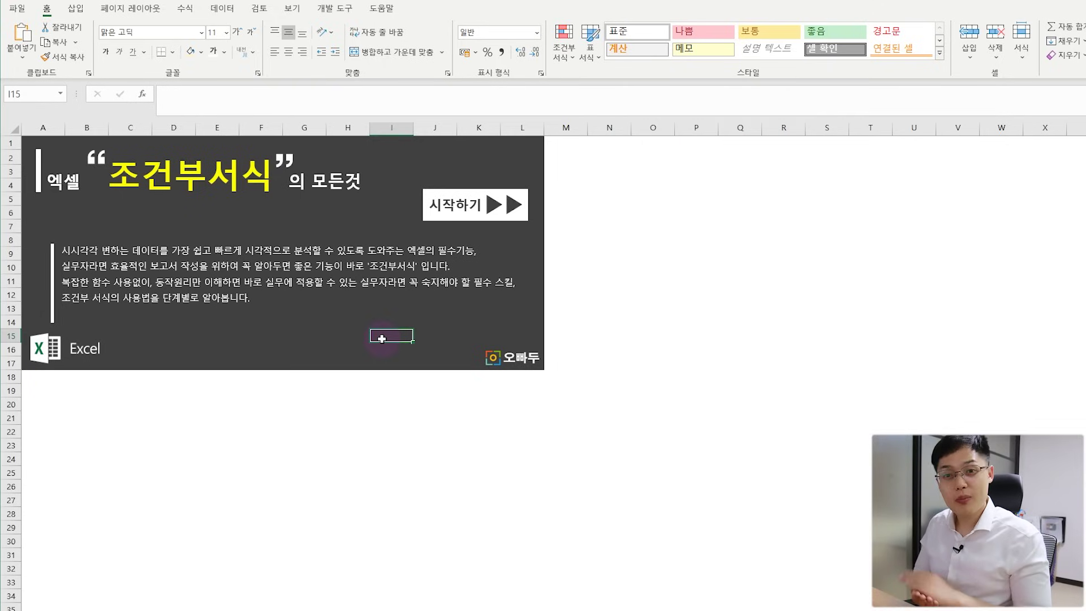
# Step: Go from the cover page to the first lesson and view the custom number format of the sales growth rates in D6:D16
pyautogui.click(456, 224)
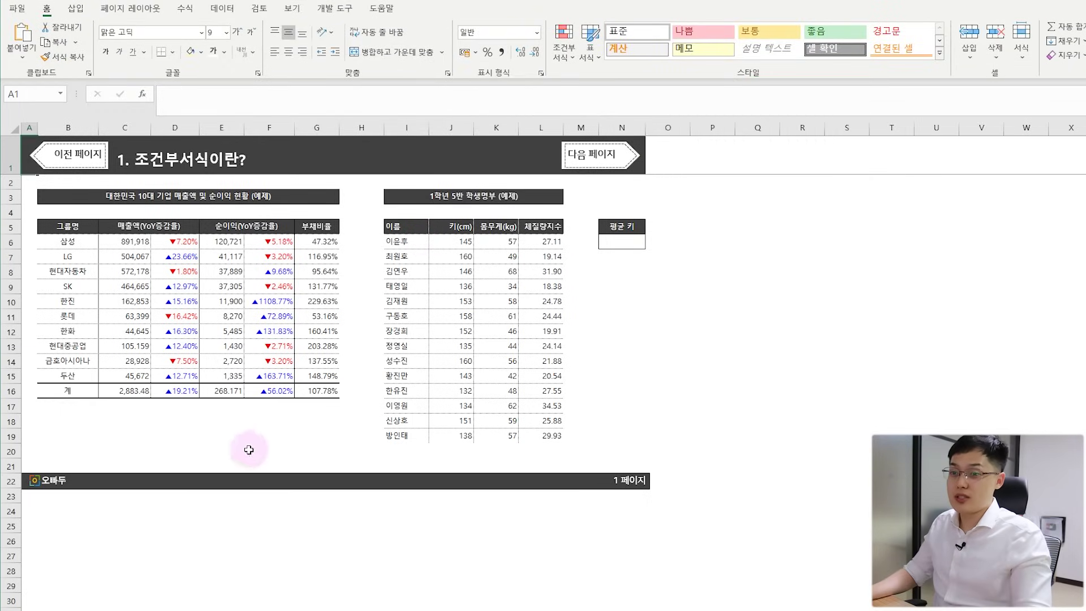
pyautogui.moveTo(189, 241); pyautogui.dragTo(188, 385)
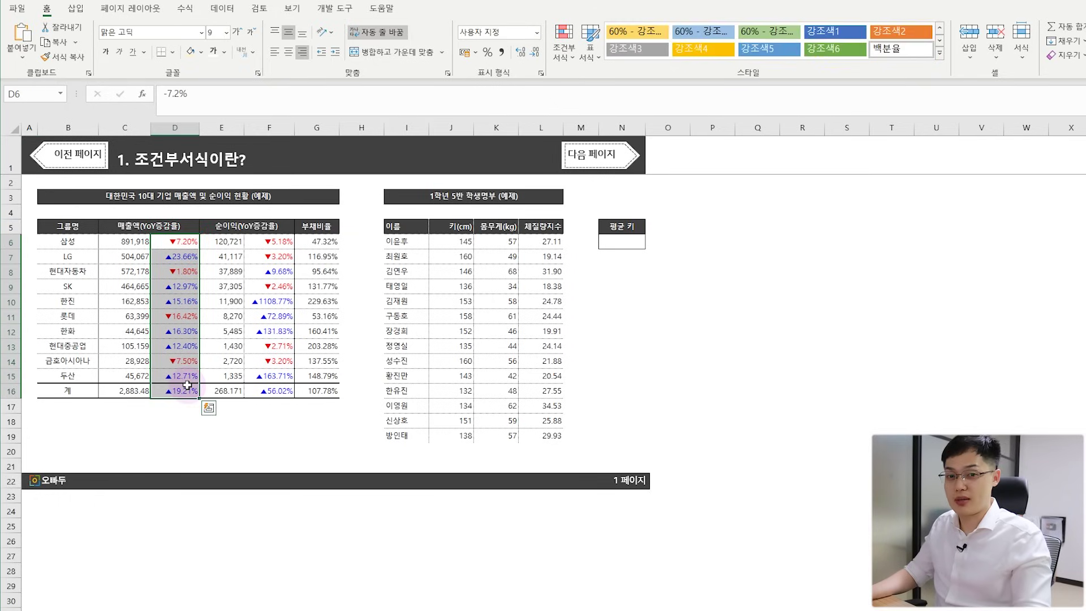
pyautogui.rightClick(184, 294)
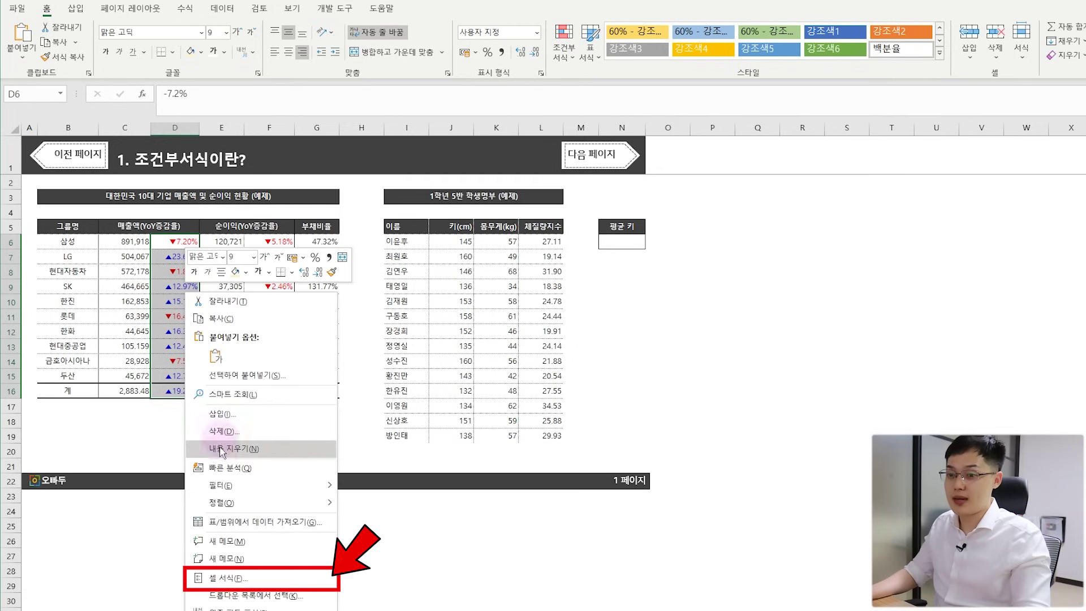
pyautogui.click(222, 577)
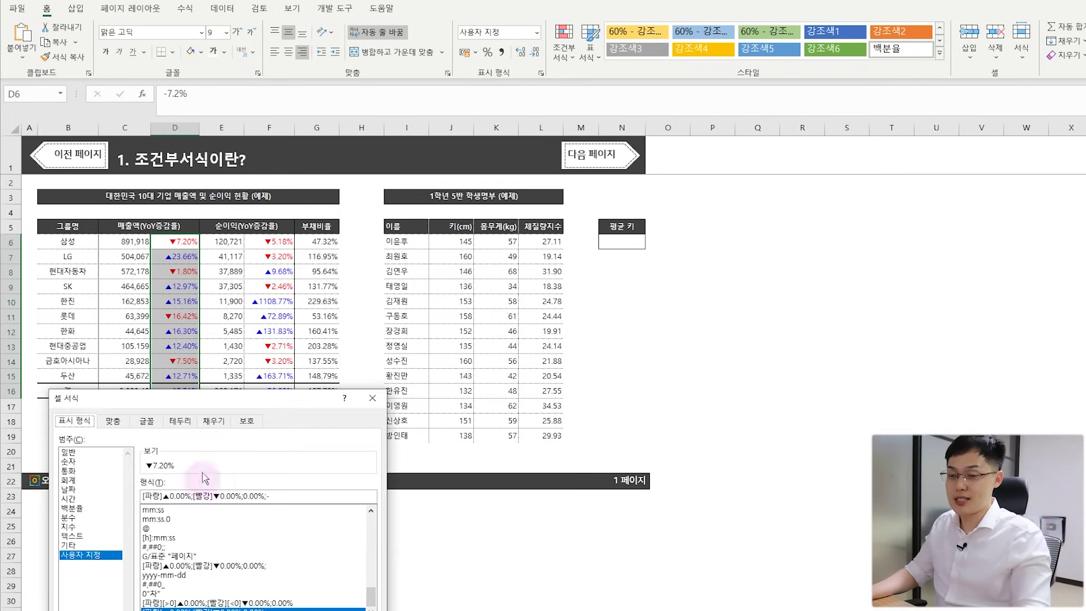
pyautogui.moveTo(204, 408); pyautogui.dragTo(363, 260)
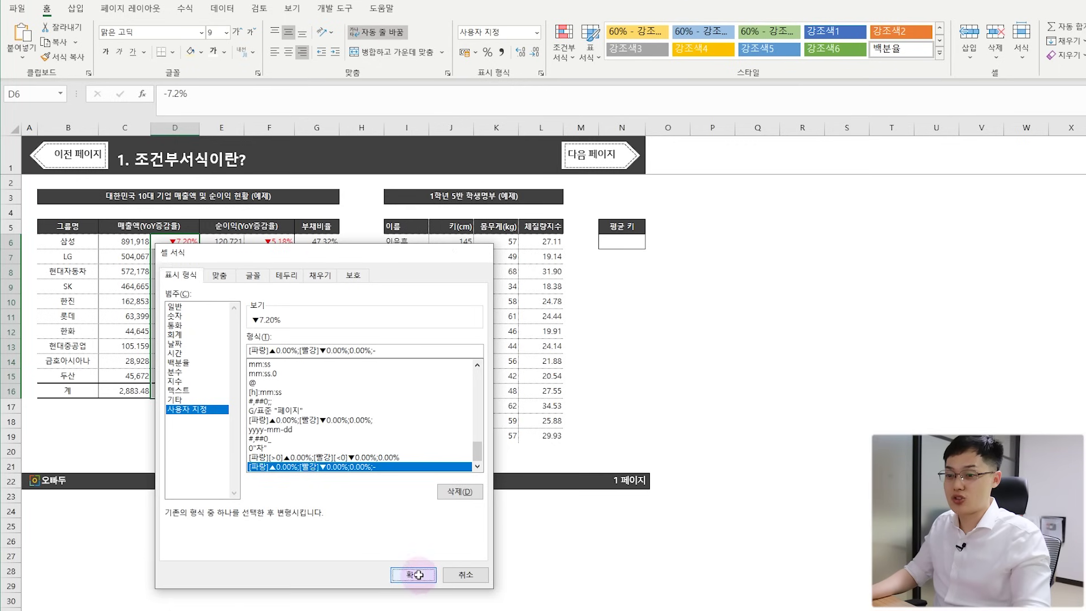
pyautogui.click(406, 575)
# Step: Examine the positive, negative, zero and text sections of the custom number format code applied to D6:D16
pyautogui.hotkey('ctrl', '1')
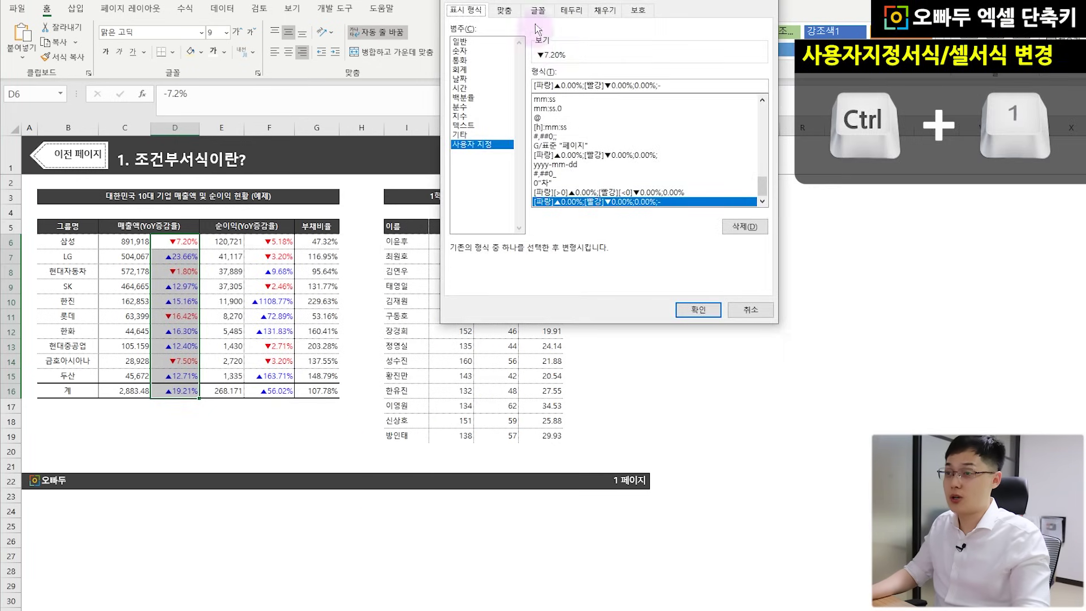
pyautogui.moveTo(539, 1); pyautogui.dragTo(508, 69)
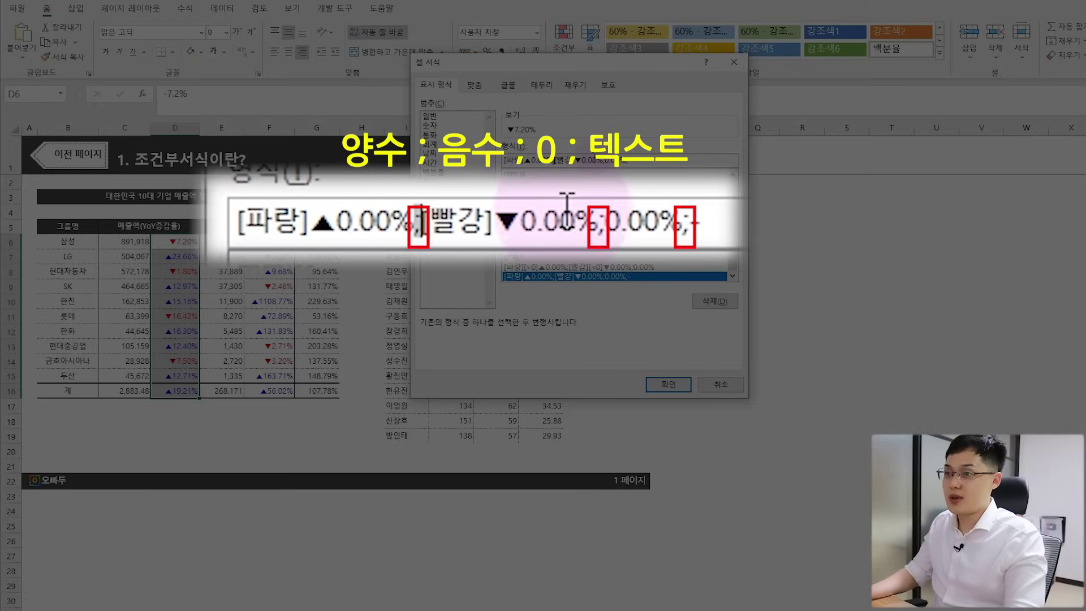
pyautogui.moveTo(555, 160); pyautogui.dragTo(570, 160)
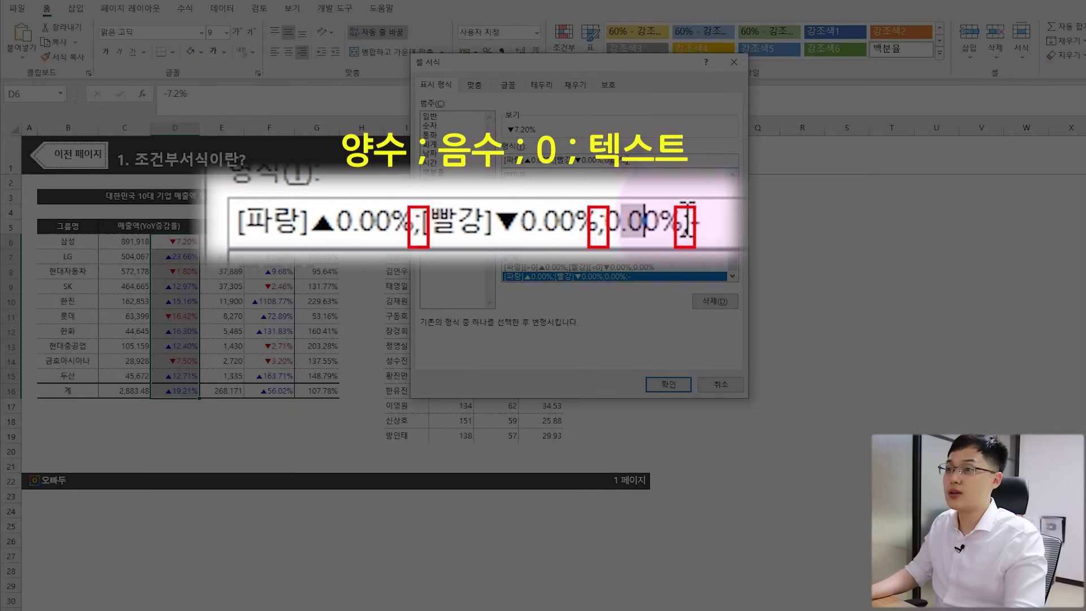
pyautogui.click(622, 161)
pyautogui.write('-')
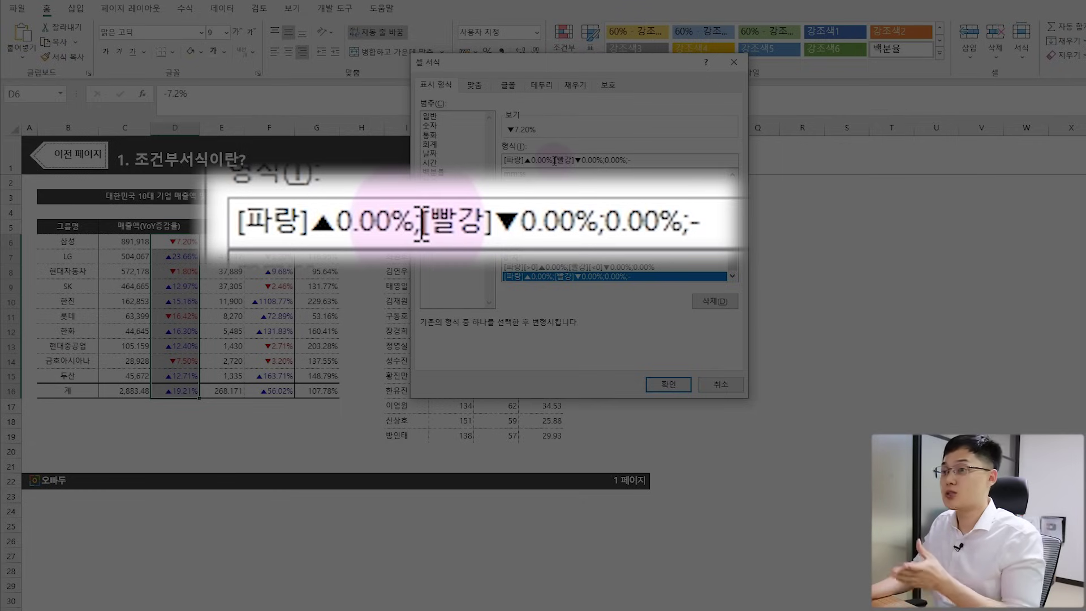
pyautogui.moveTo(555, 160); pyautogui.dragTo(619, 160)
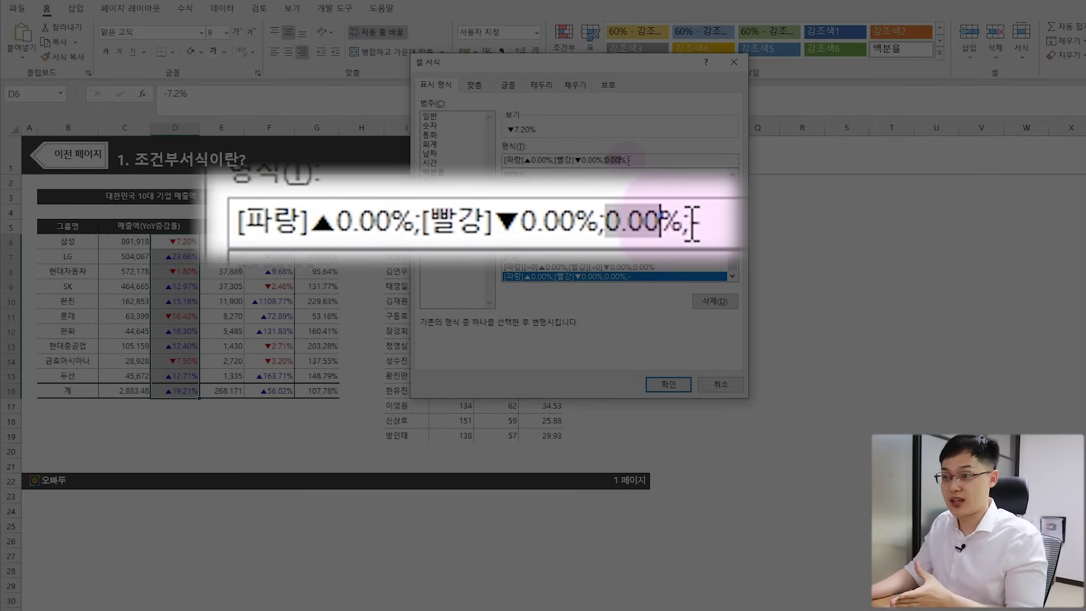
pyautogui.click(640, 160)
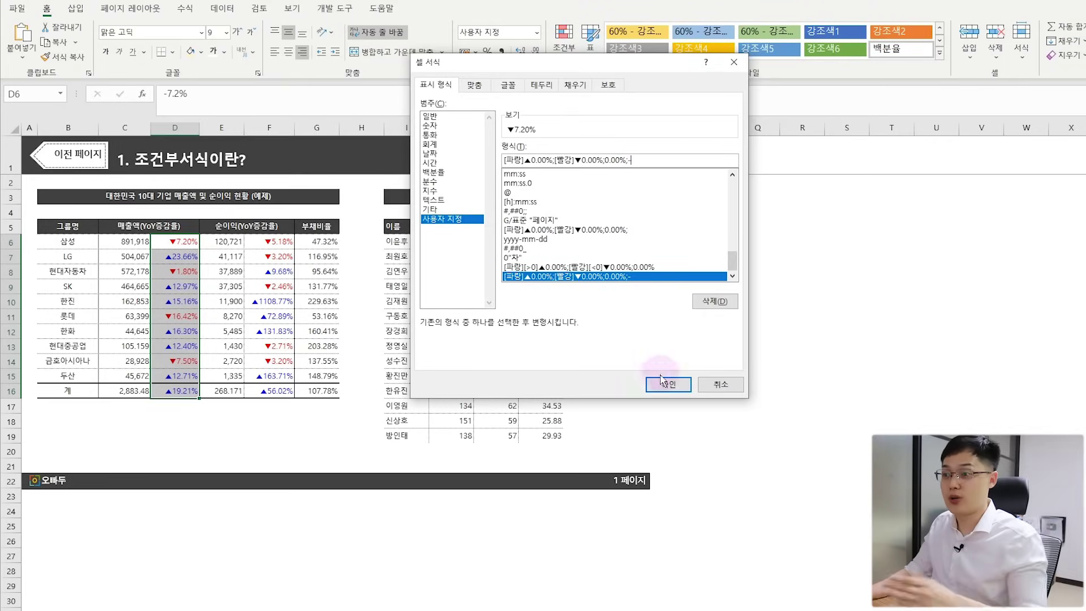
pyautogui.click(664, 385)
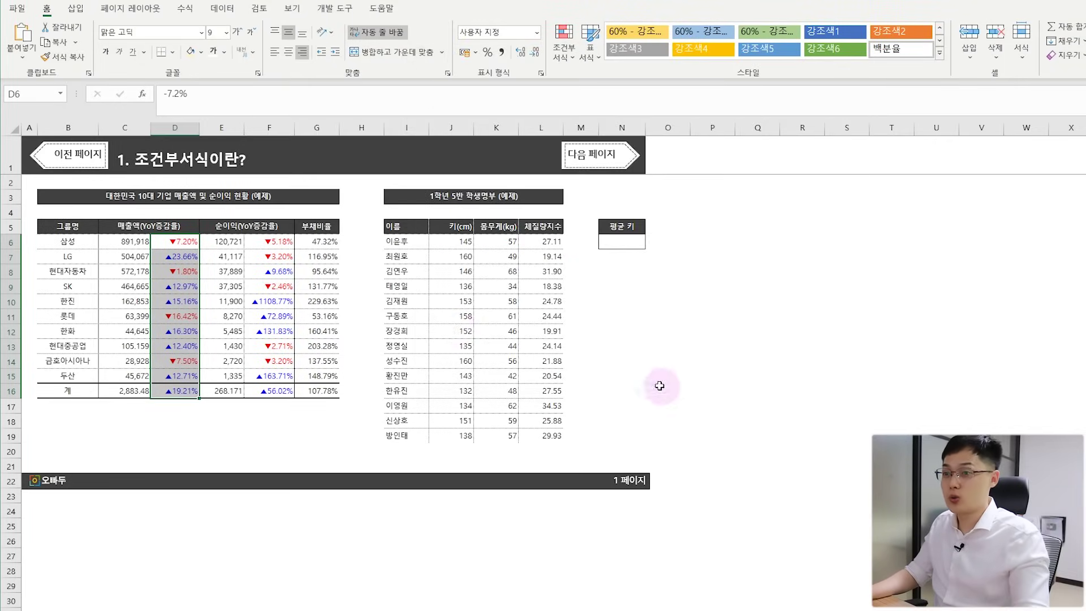
# Step: Examine the conditions in the custom number format code of the net profit growth rates in F6:F16
pyautogui.moveTo(281, 241); pyautogui.dragTo(278, 388)
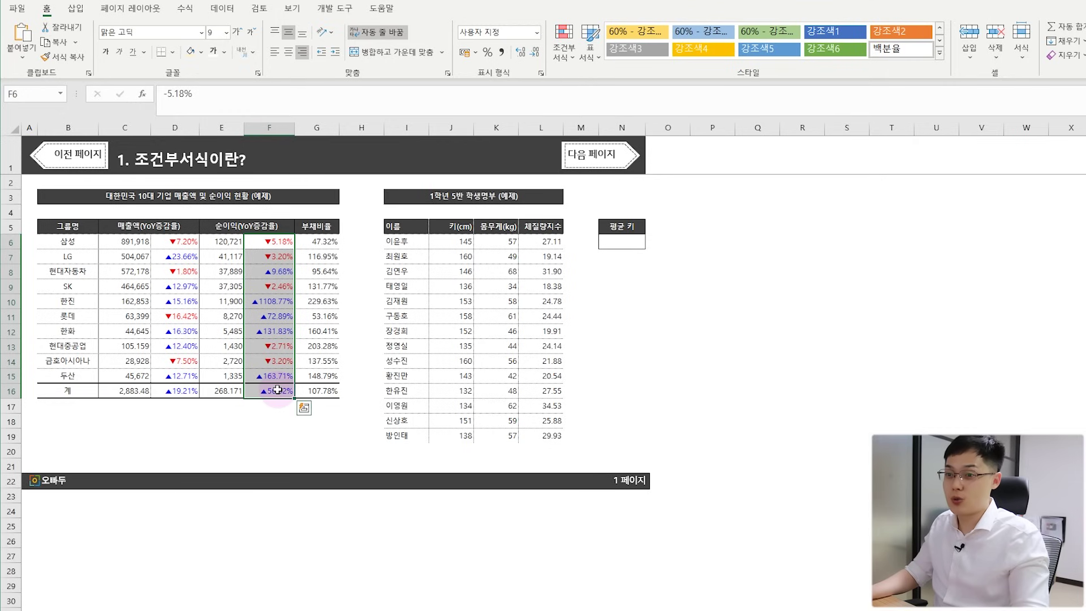
pyautogui.hotkey('ctrl', '1')
pyautogui.moveTo(480, 68); pyautogui.dragTo(482, 114)
pyautogui.click(519, 205)
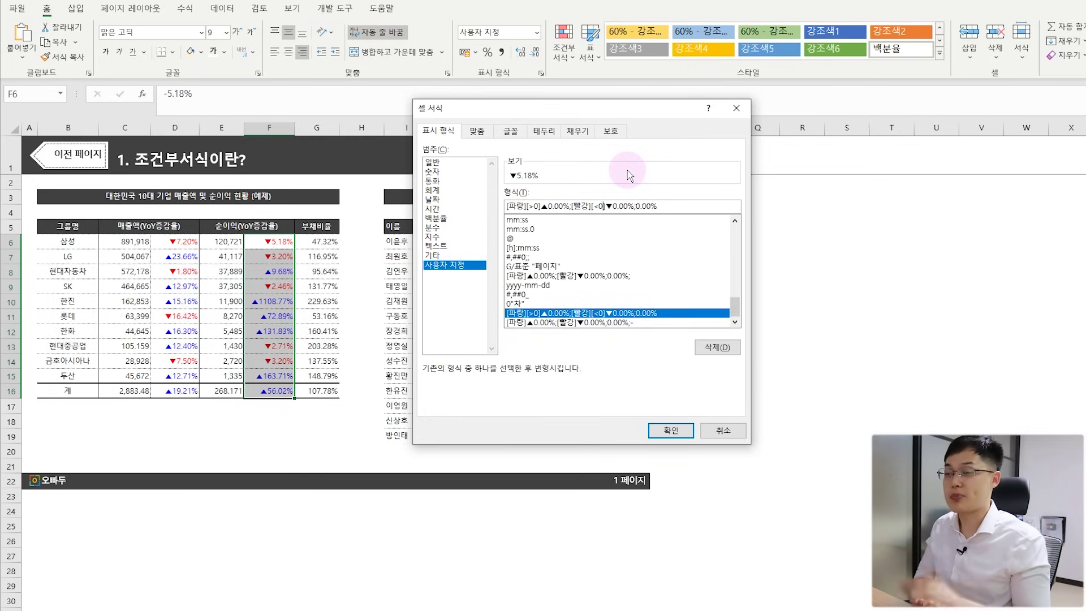
pyautogui.click(684, 431)
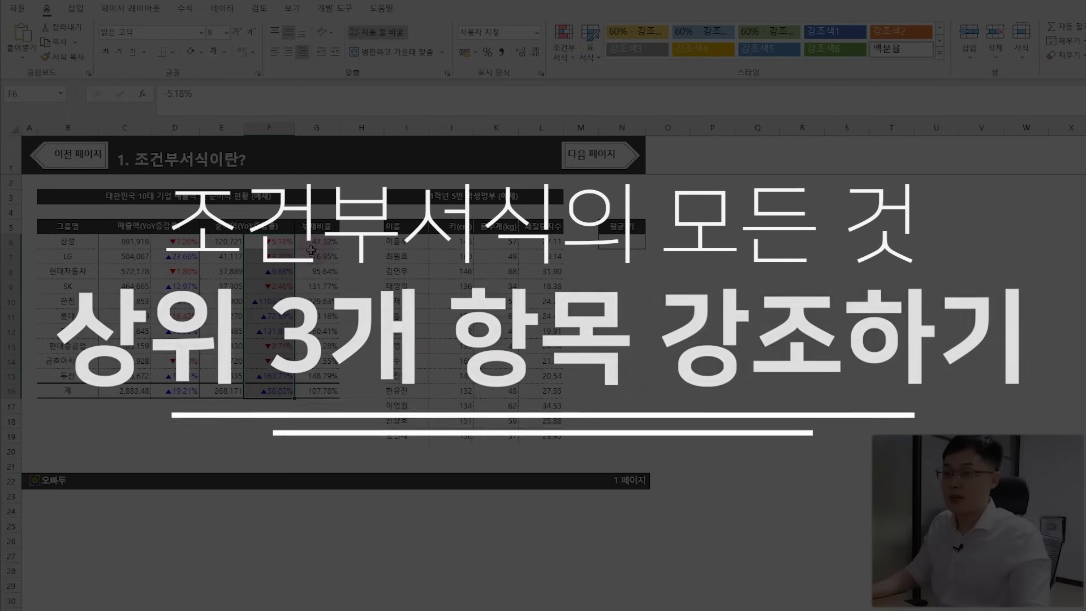
# Step: Highlight the top 3 debt ratios in G6:G15 with a top-items conditional formatting rule using light red fill and dark red text
pyautogui.click(318, 242)
pyautogui.moveTo(318, 242); pyautogui.dragTo(327, 390)
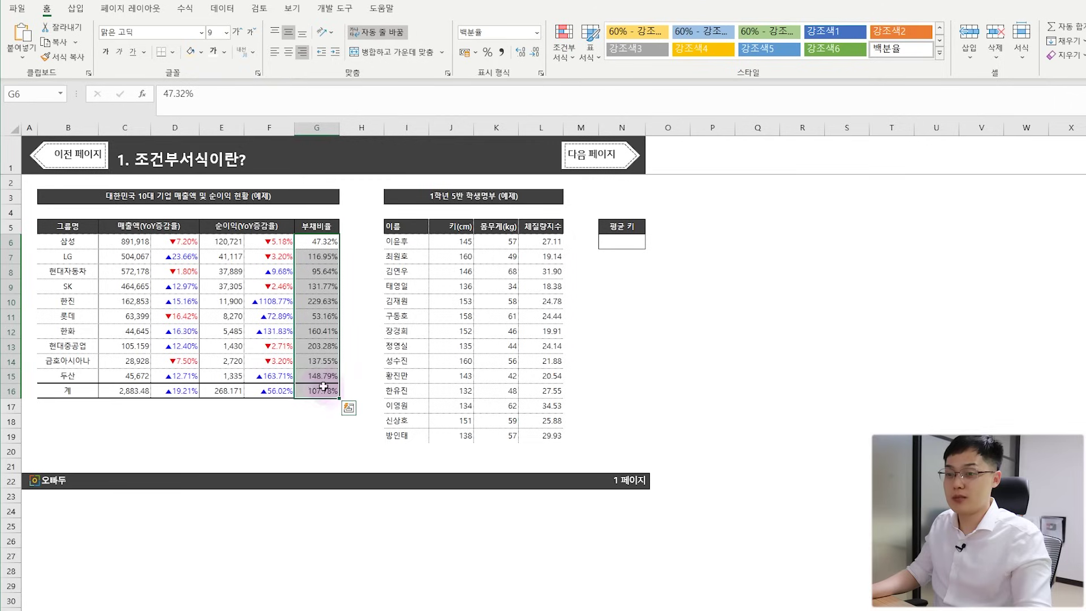
pyautogui.moveTo(320, 243); pyautogui.dragTo(319, 372)
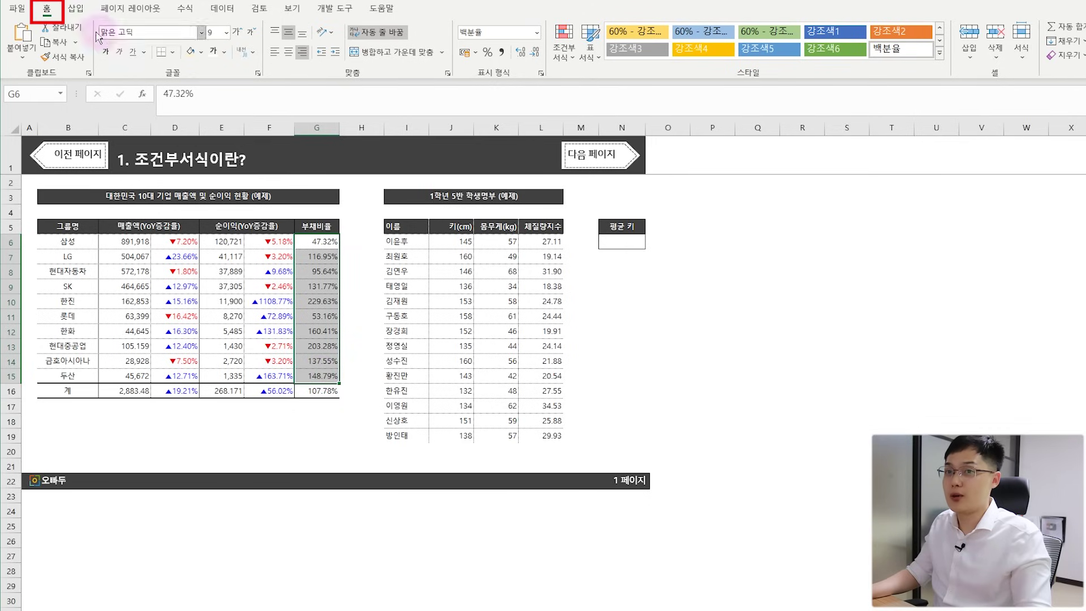
pyautogui.click(563, 60)
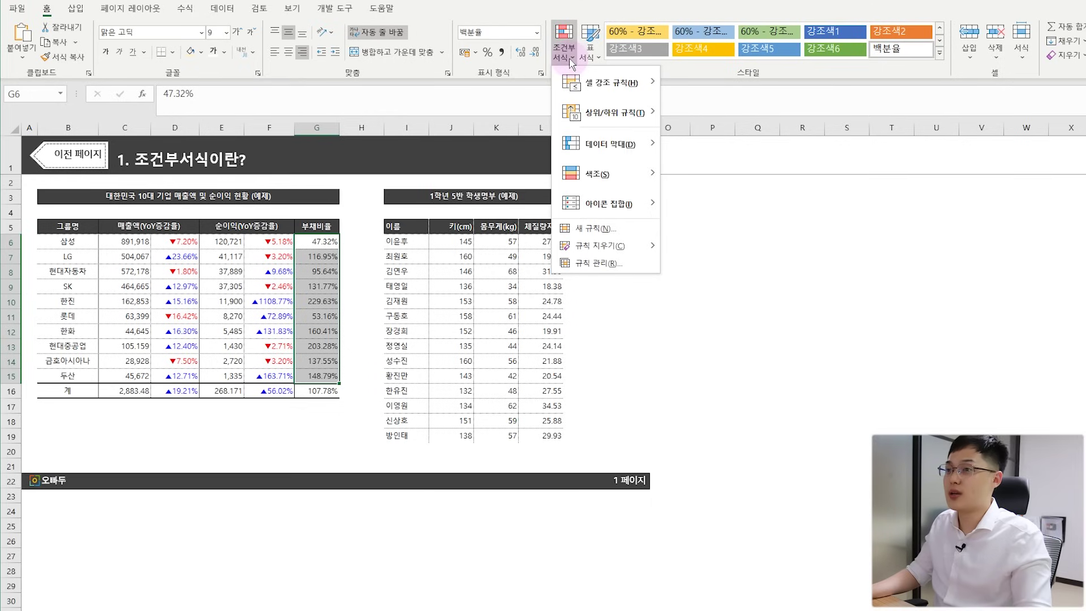
pyautogui.moveTo(594, 111)
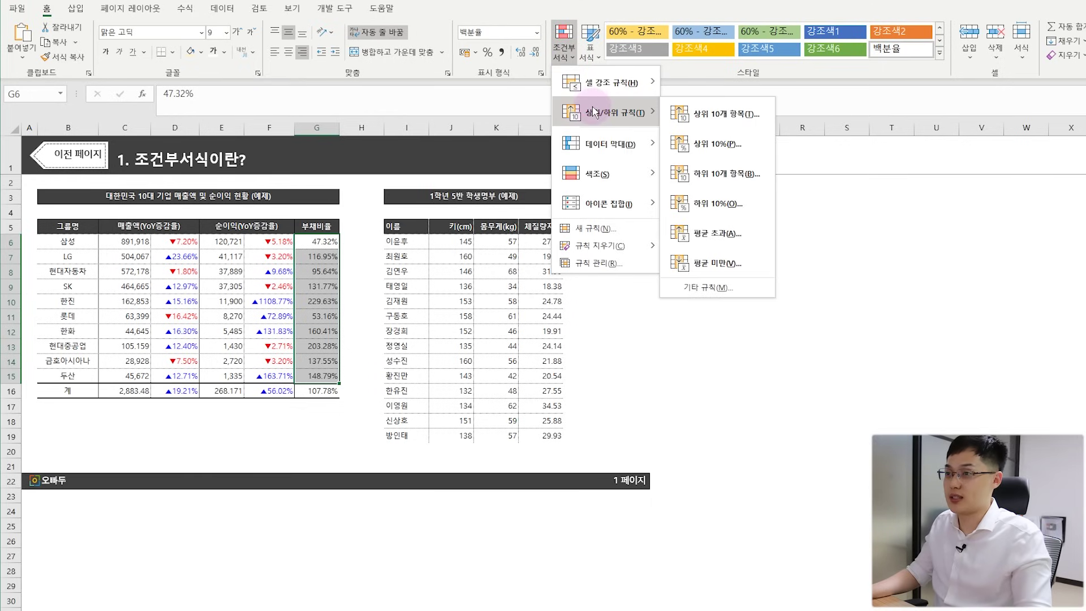
pyautogui.click(705, 114)
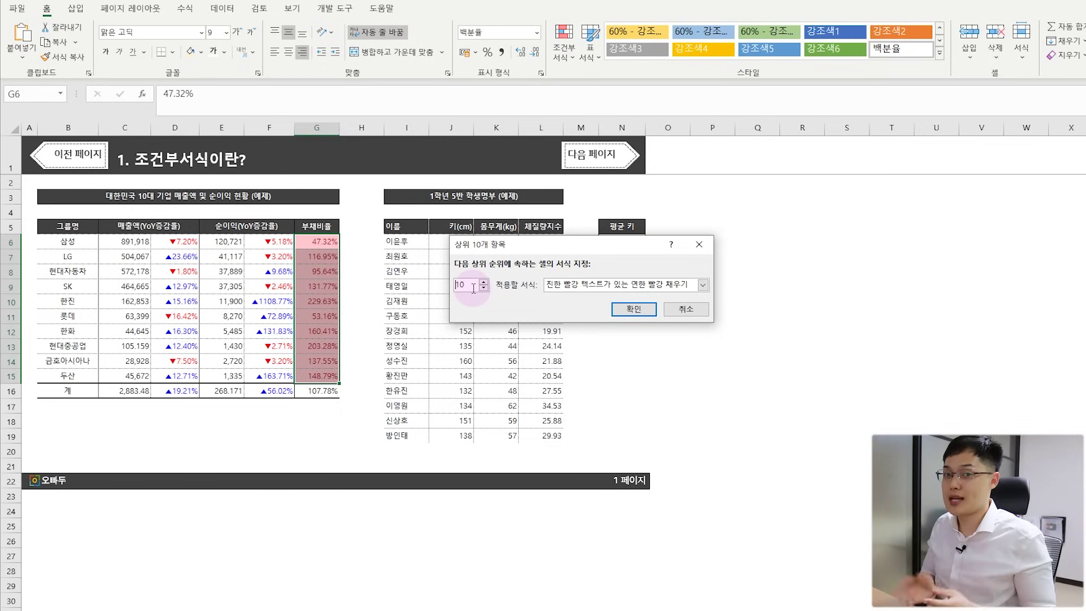
pyautogui.moveTo(473, 289); pyautogui.dragTo(454, 289)
pyautogui.write('3')
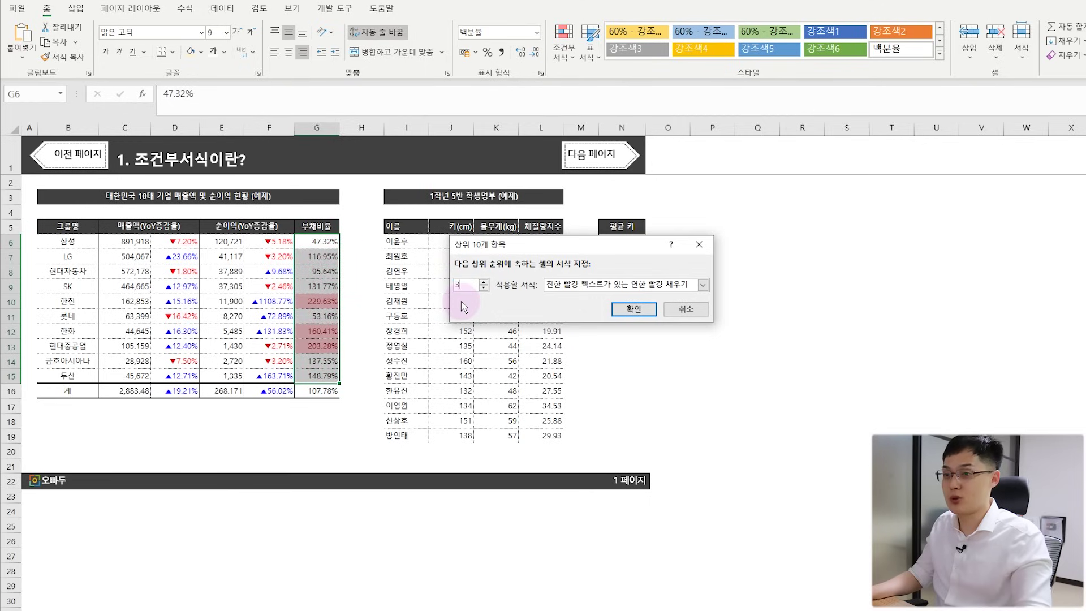
pyautogui.moveTo(472, 244); pyautogui.dragTo(493, 239)
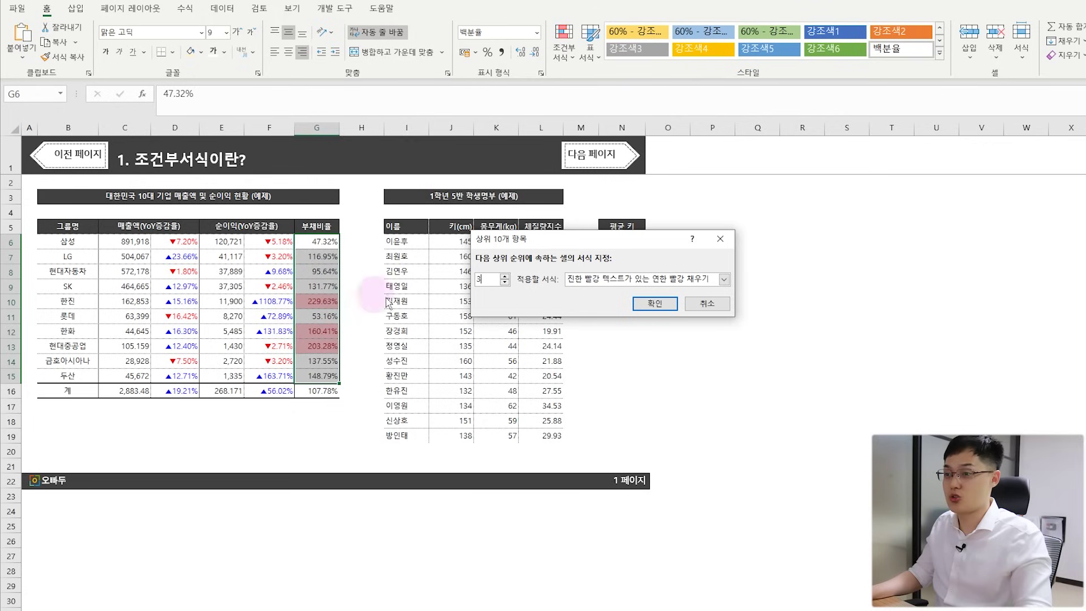
pyautogui.click(655, 303)
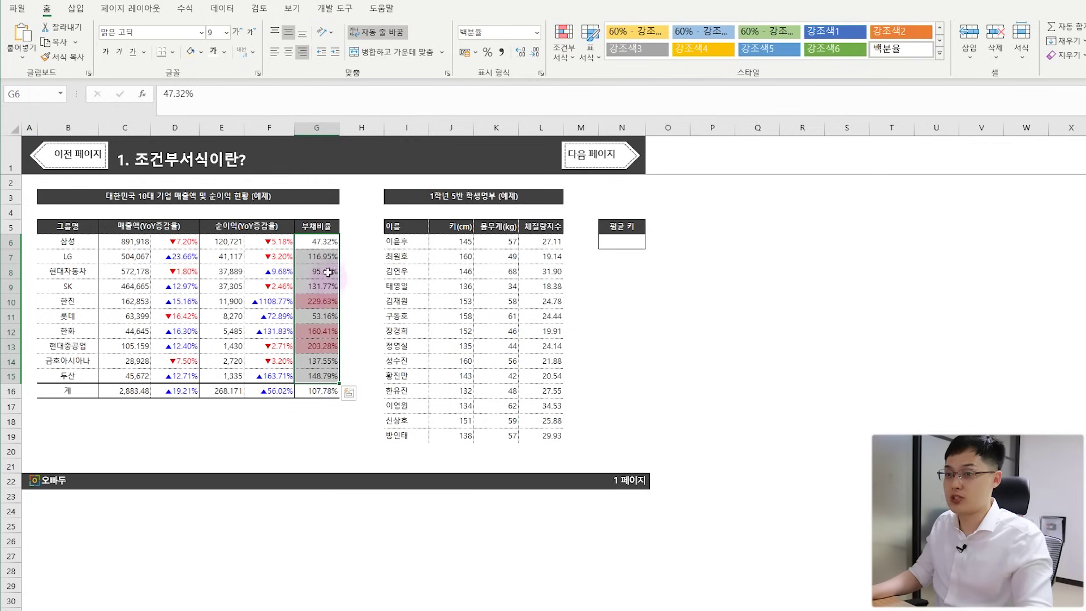
pyautogui.moveTo(319, 242); pyautogui.dragTo(314, 376)
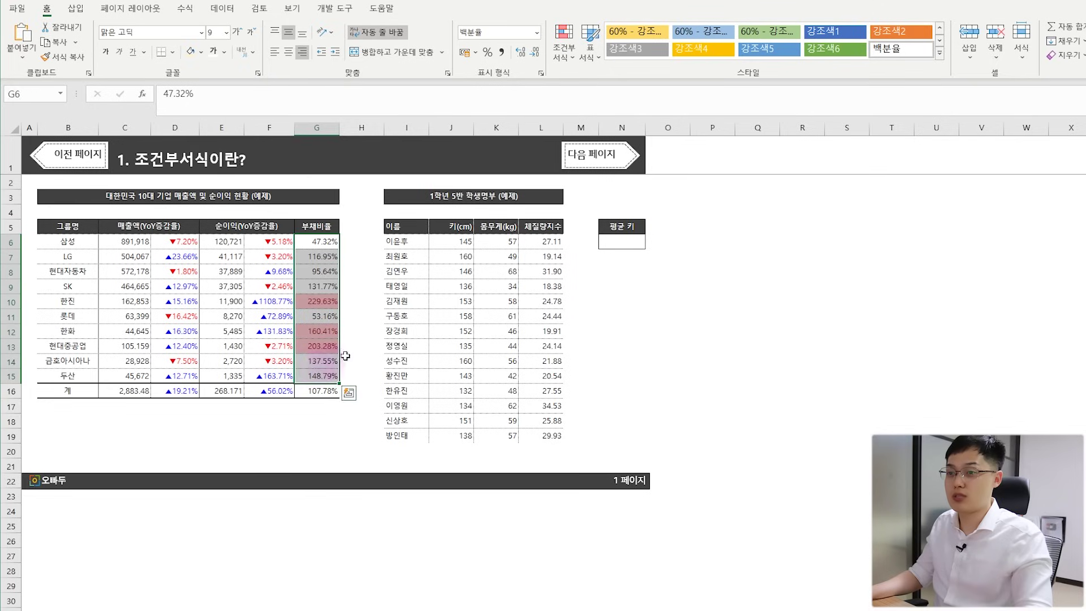
pyautogui.click(365, 344)
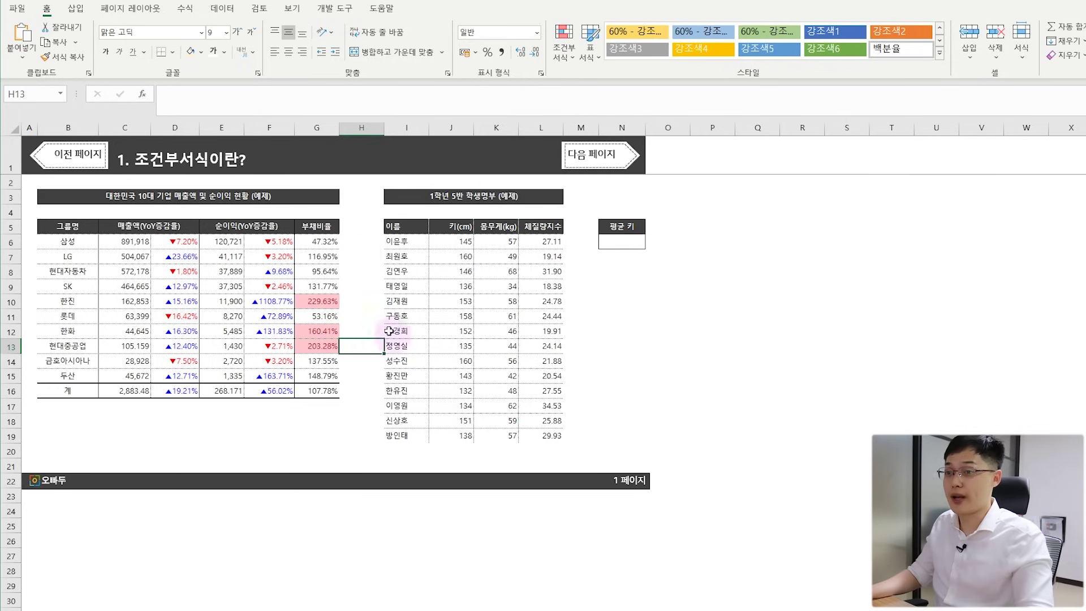
# Step: Enter the spilling formula =RANK(G6:G15,G6:G15) in H6 to rank all the debt ratios
pyautogui.click(373, 242)
pyautogui.write('=ㄱ')
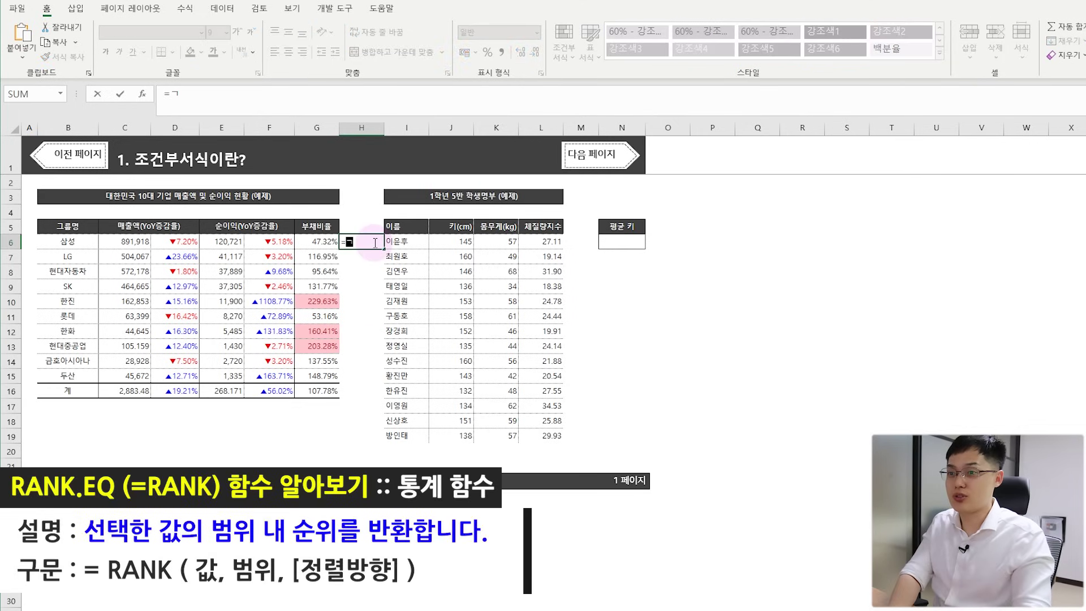
pyautogui.press('BackSpace')
pyautogui.write('rank(')
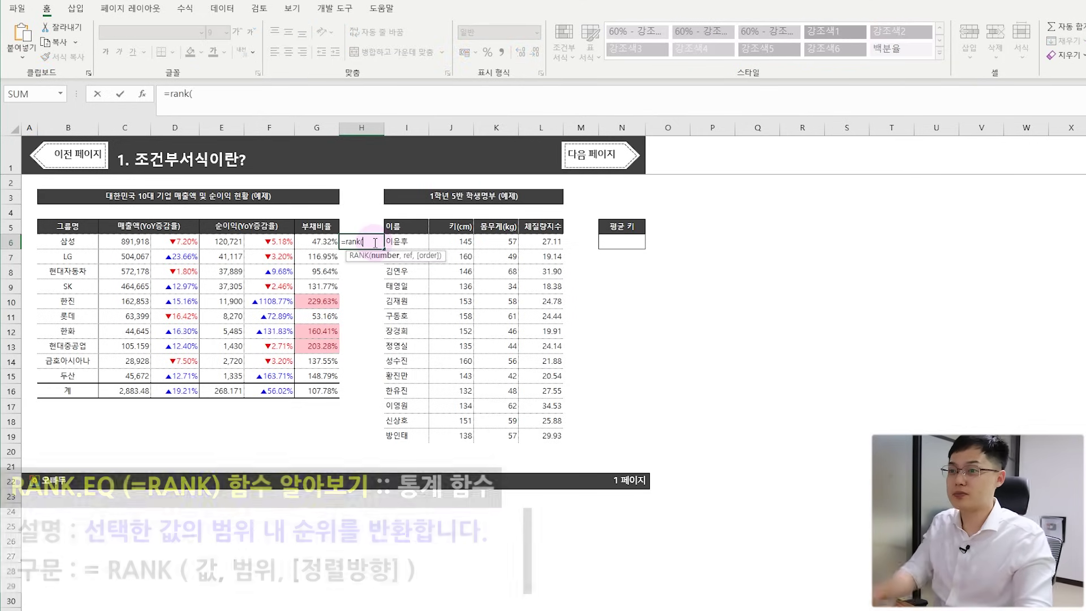
pyautogui.click(327, 239)
pyautogui.moveTo(327, 239); pyautogui.dragTo(322, 371)
pyautogui.write(',')
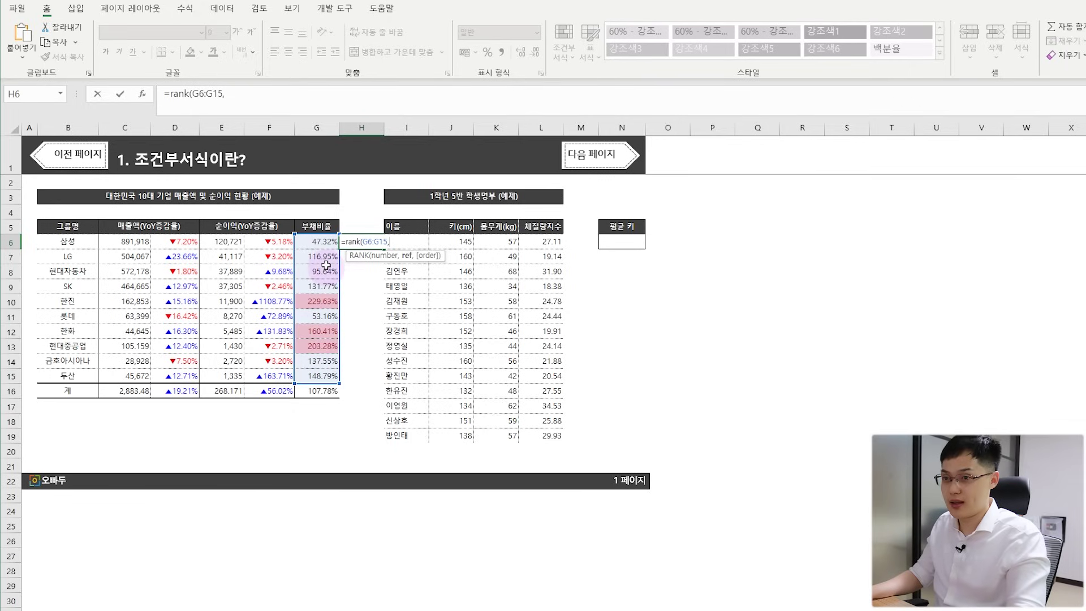
pyautogui.moveTo(326, 245); pyautogui.dragTo(323, 278)
pyautogui.moveTo(324, 328); pyautogui.dragTo(323, 375)
pyautogui.press('Return')
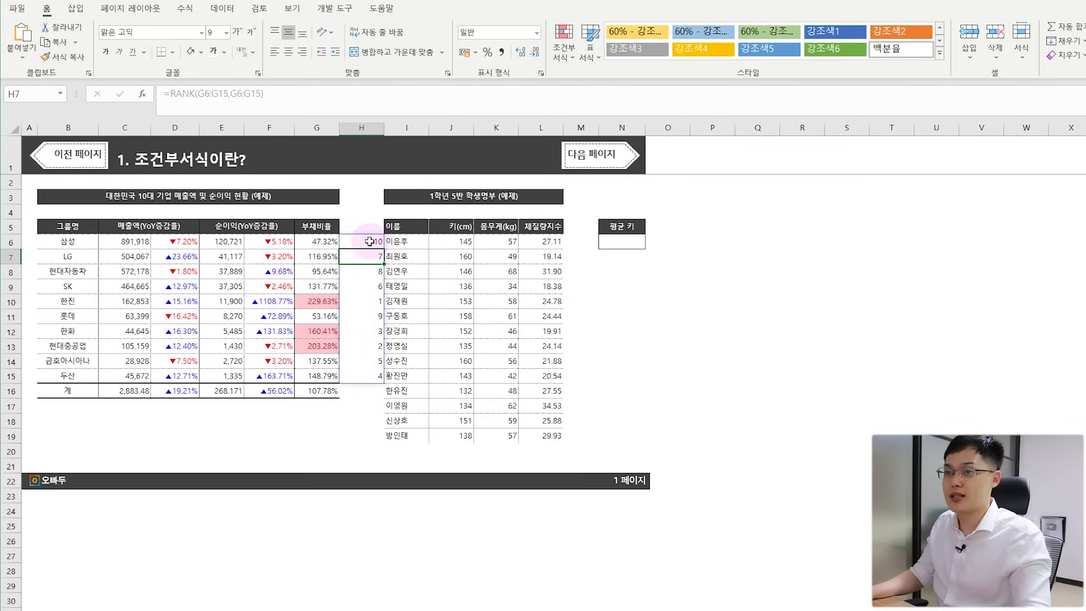
# Step: Check the top three ranks in H10, H13 and H12 against the highlighted ratios, and clear the RANK formula from H6
pyautogui.click(362, 301)
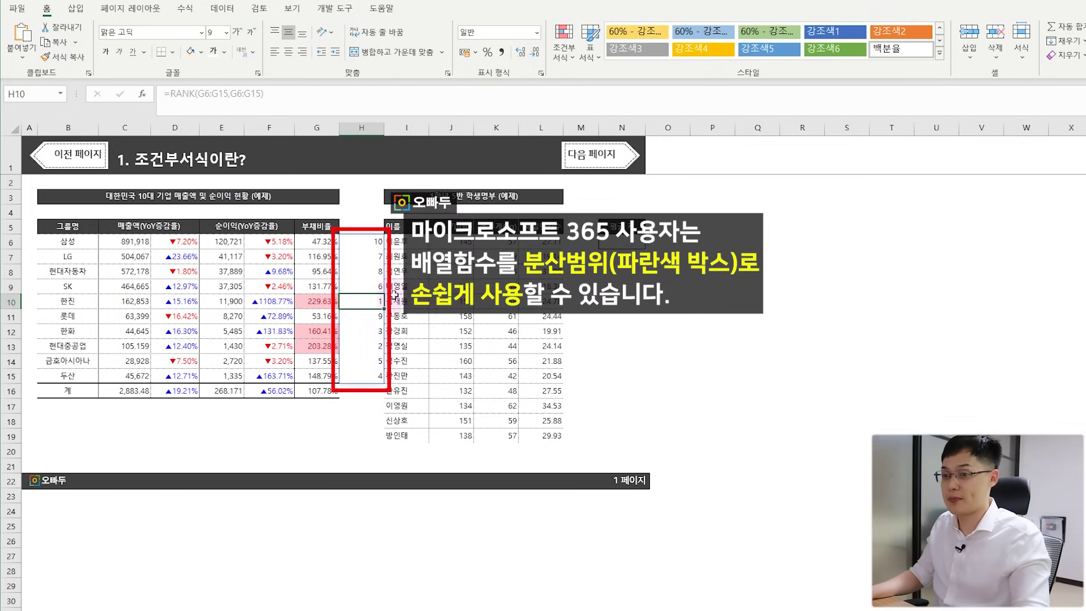
pyautogui.keyDown('ctrl'); pyautogui.click(365, 346); pyautogui.keyUp('ctrl')
pyautogui.keyDown('ctrl'); pyautogui.click(365, 331); pyautogui.keyUp('ctrl')
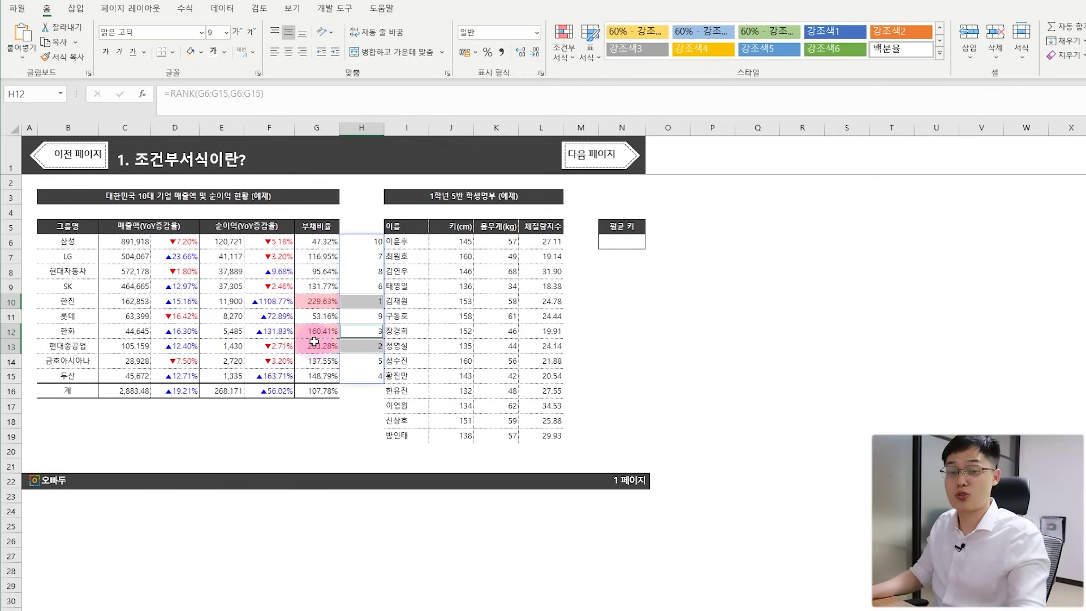
pyautogui.click(360, 243)
pyautogui.press('Delete')
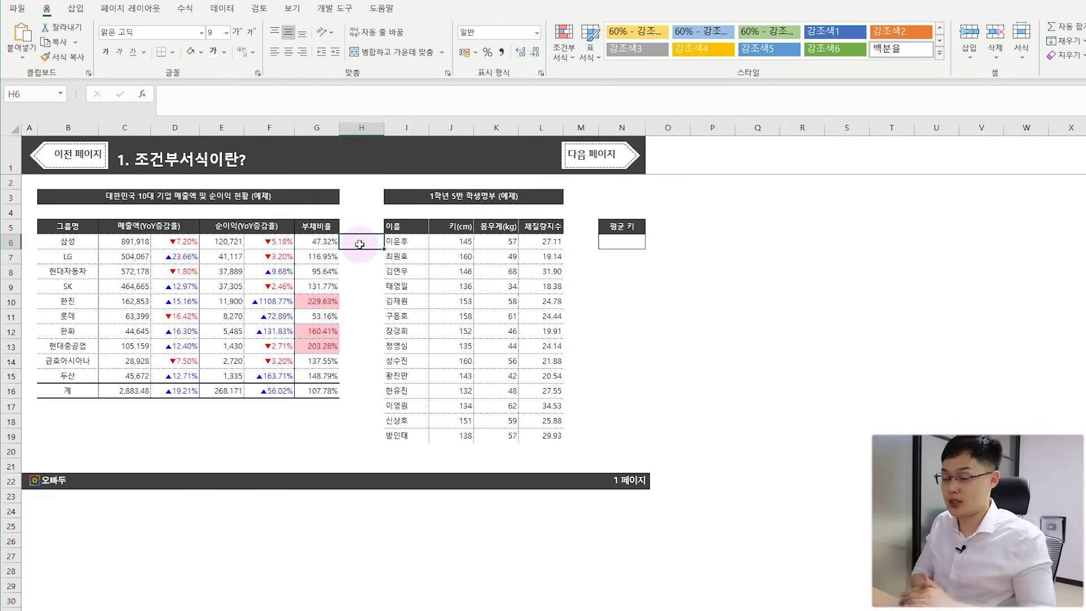
# Step: Enter =RANK(G6,$G$6:$G$15) in H6 and fill it down to H15 to rank each debt ratio
pyautogui.write('=rank(')
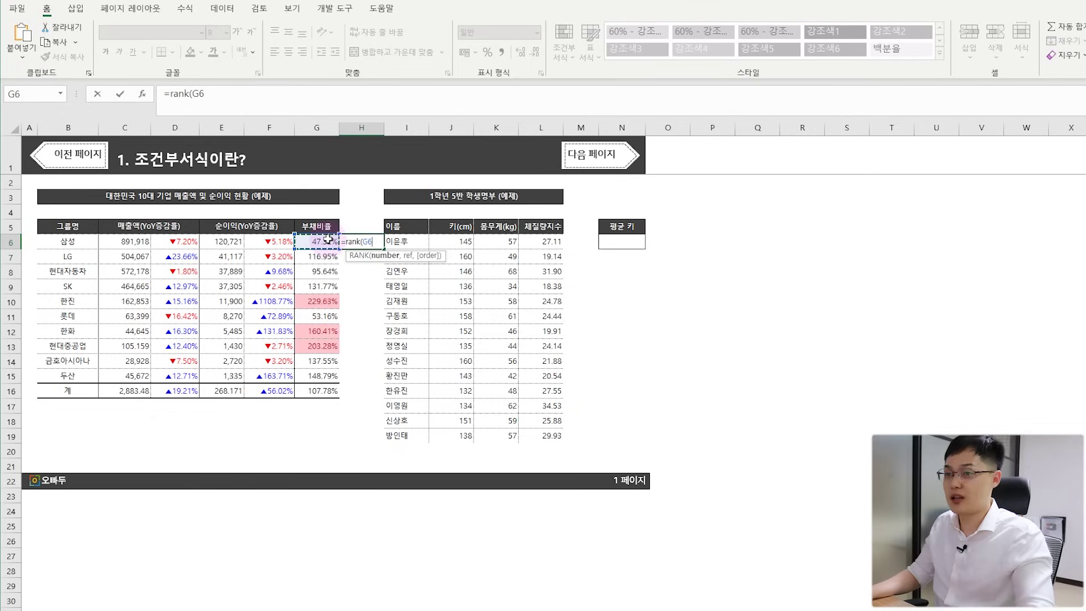
pyautogui.moveTo(328, 239); pyautogui.dragTo(316, 371)
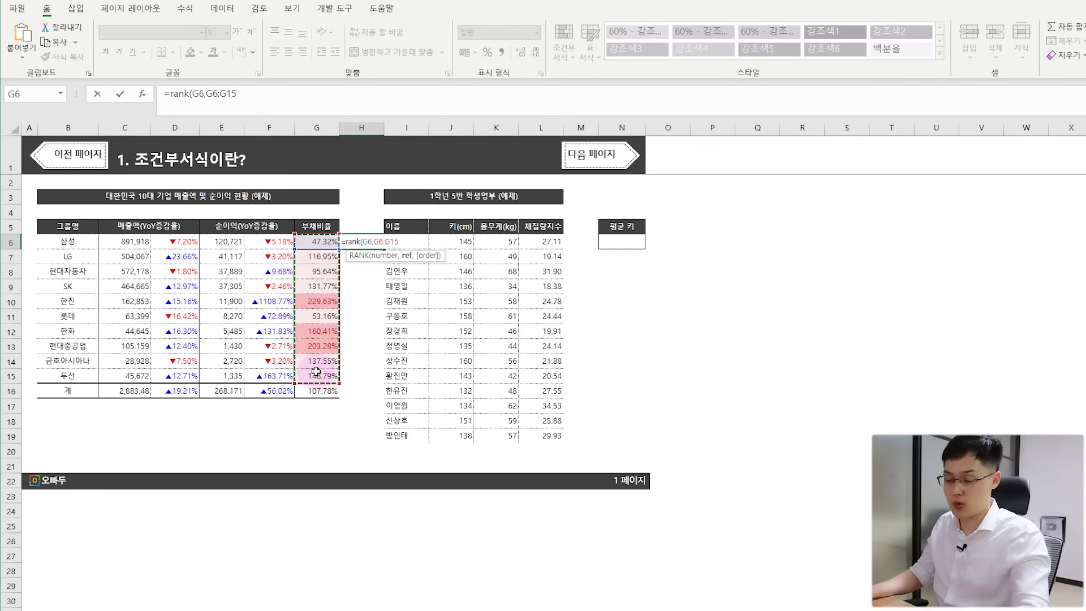
pyautogui.press('F4')
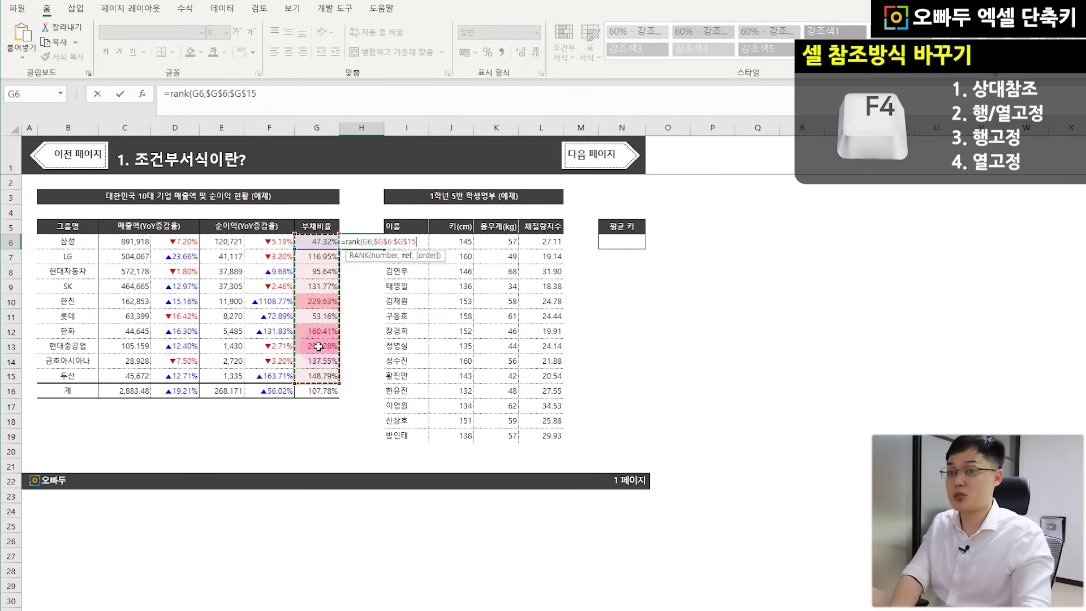
pyautogui.press('Return')
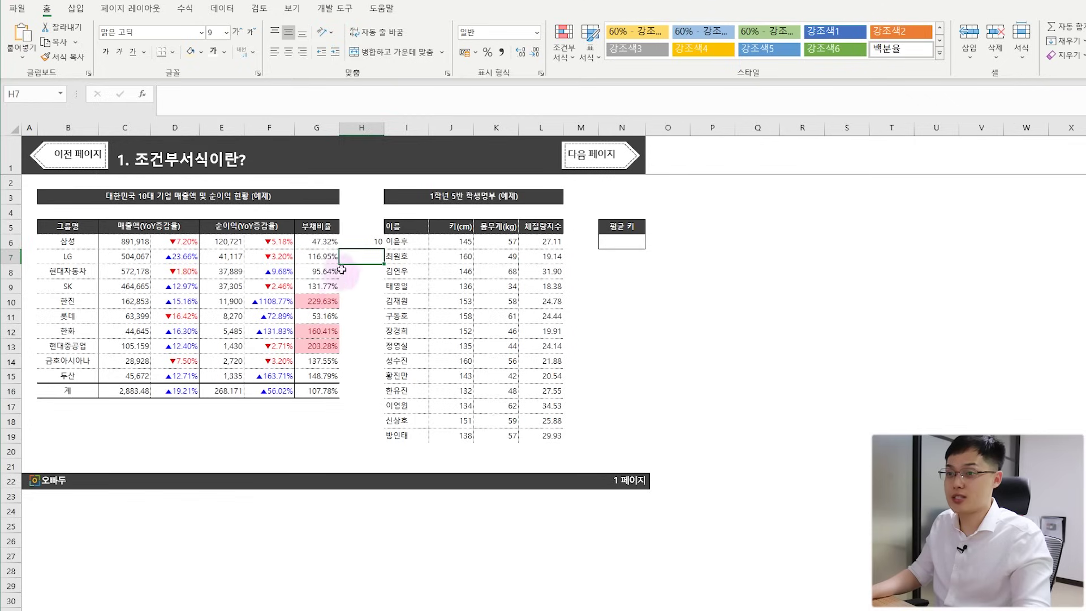
pyautogui.click(353, 242)
pyautogui.moveTo(384, 249); pyautogui.dragTo(379, 379)
# Step: Compare the top three ranks in H10, H12 and H13 with the highlighted debt ratios in column G
pyautogui.click(370, 301)
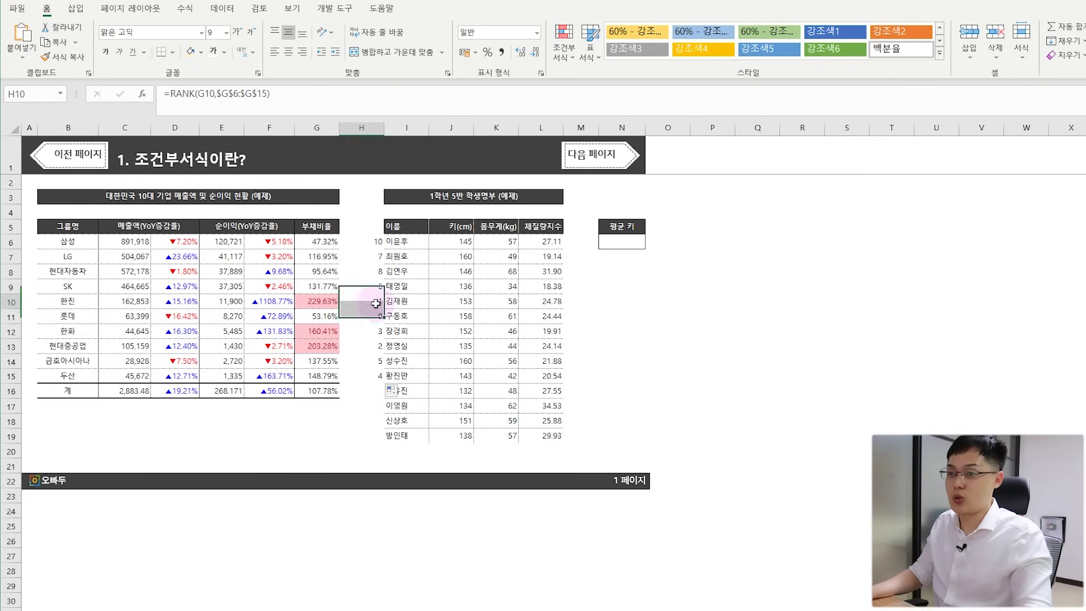
pyautogui.keyDown('ctrl'); pyautogui.click(376, 333); pyautogui.keyUp('ctrl')
pyautogui.keyDown('ctrl'); pyautogui.click(374, 343); pyautogui.keyUp('ctrl')
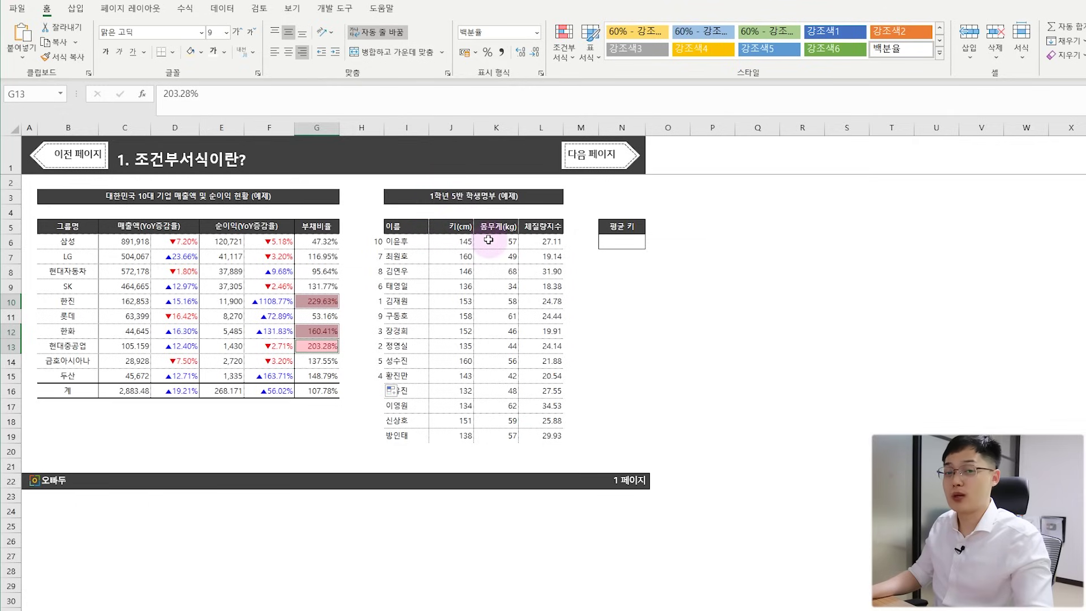
# Step: Highlight the below-average heights in J6:J19 with a conditional formatting rule using light red fill and dark red text
pyautogui.click(453, 241)
pyautogui.moveTo(454, 241); pyautogui.dragTo(461, 432)
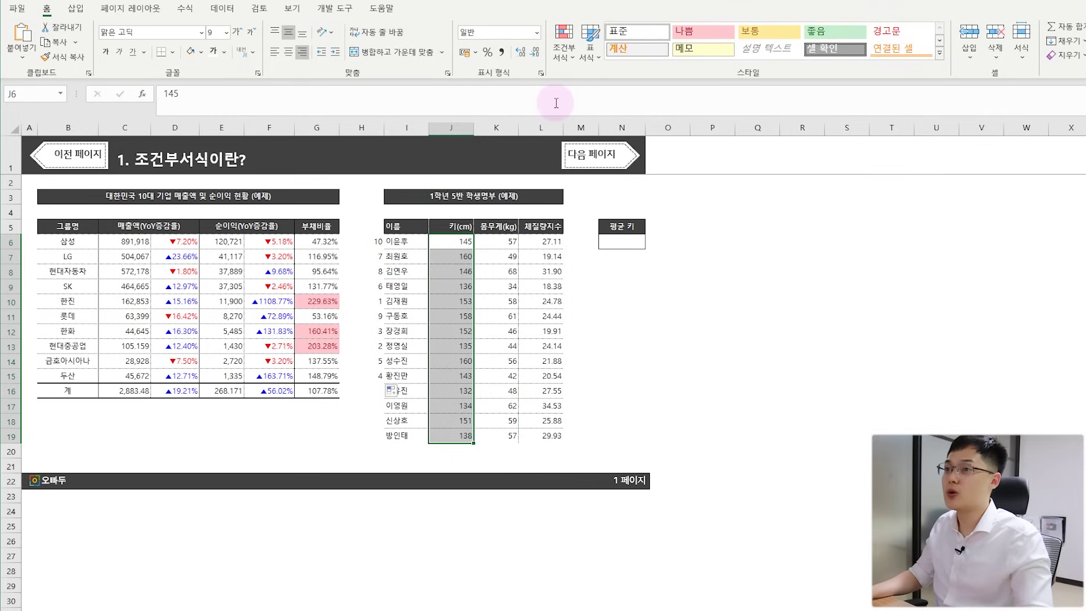
pyautogui.click(561, 60)
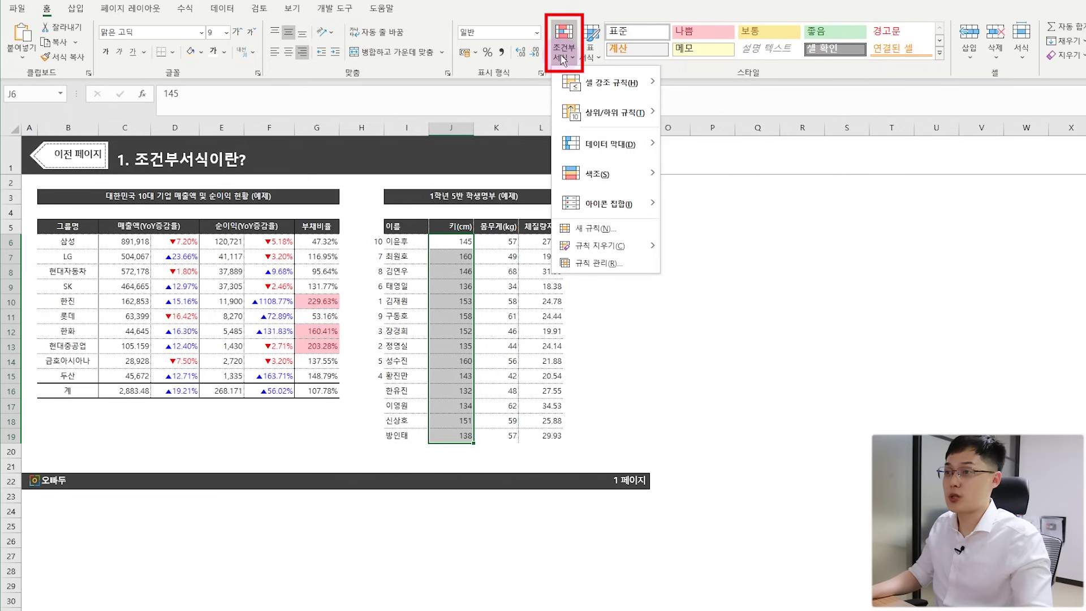
pyautogui.click(598, 108)
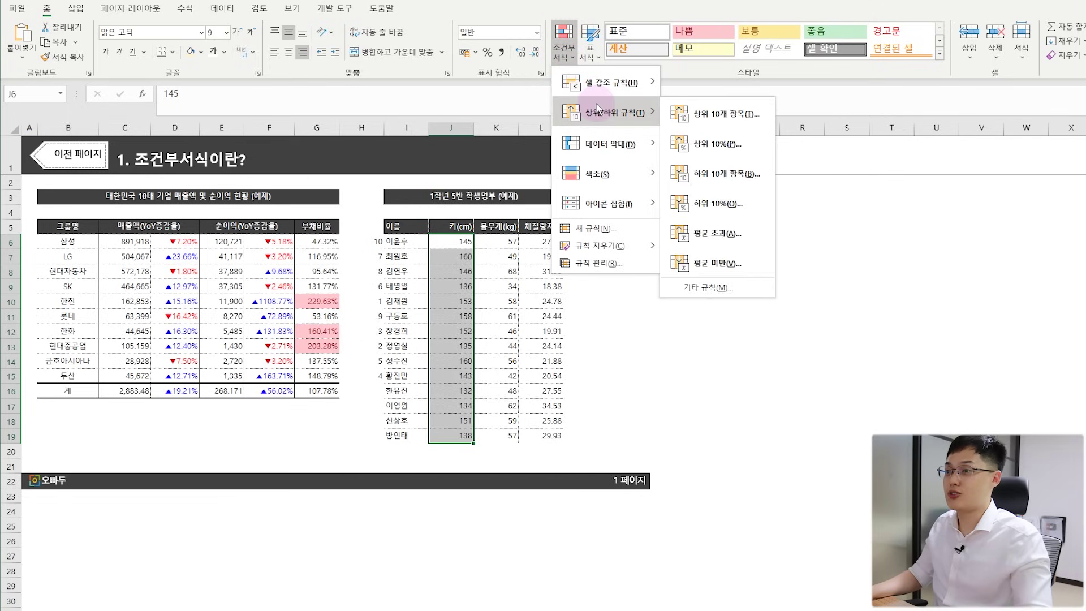
pyautogui.click(700, 262)
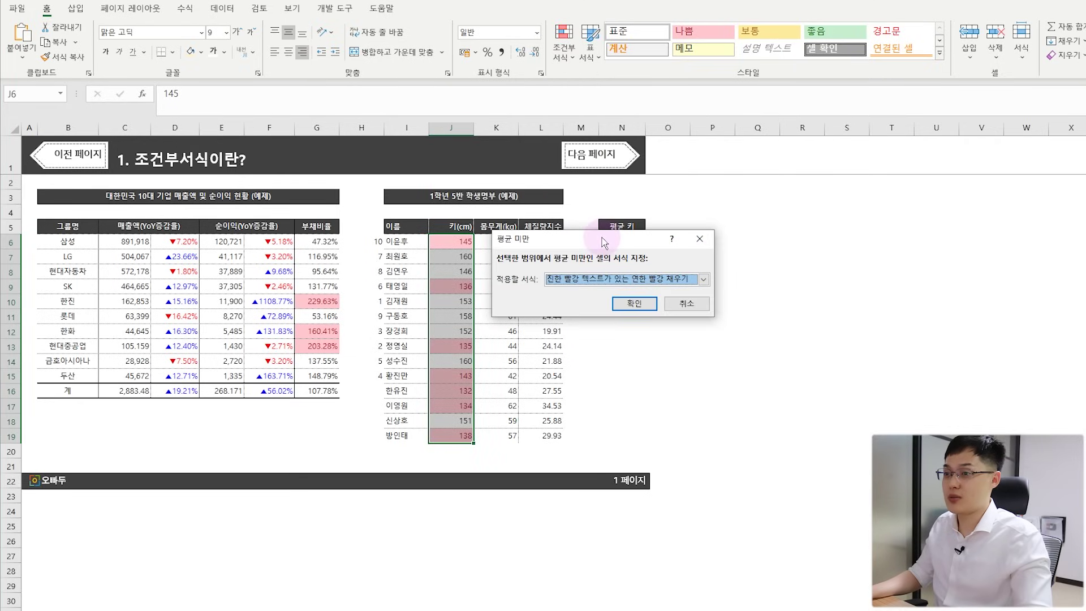
pyautogui.moveTo(591, 237); pyautogui.dragTo(659, 241)
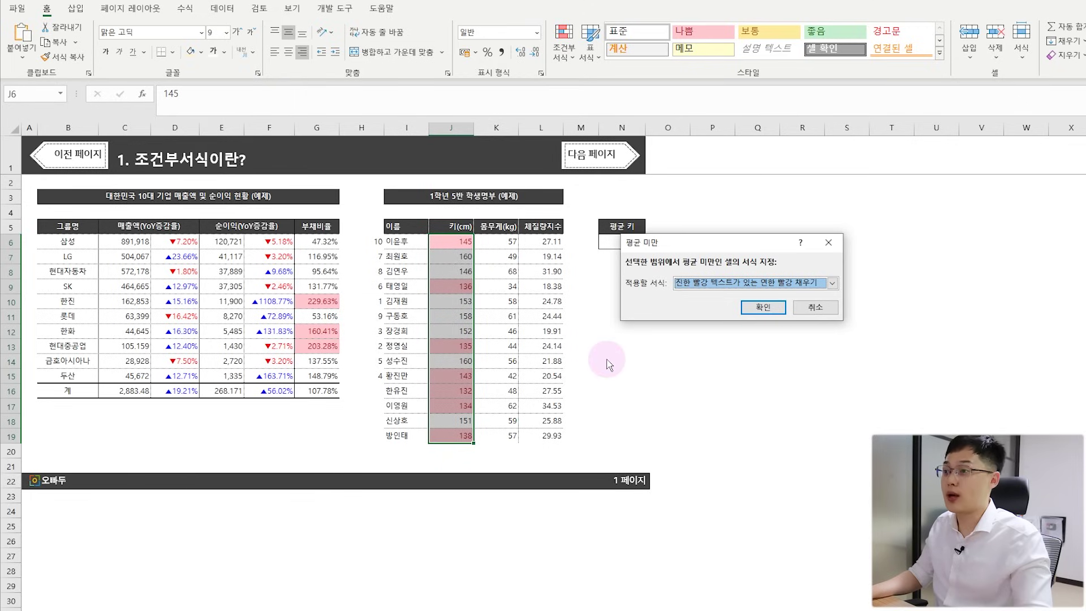
pyautogui.click(763, 307)
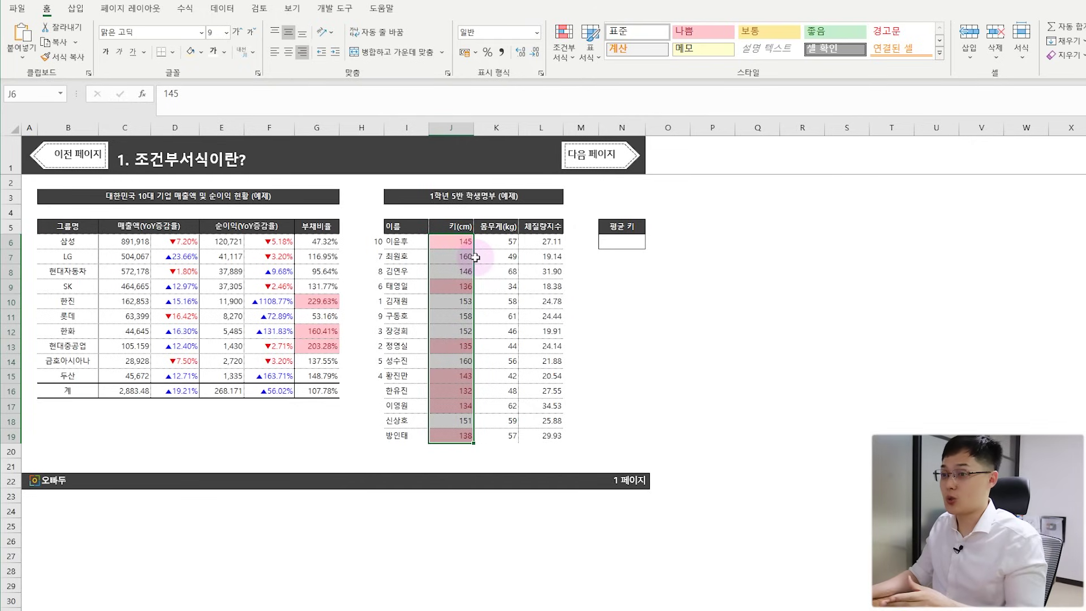
# Step: Calculate the average height in N6 with the formula =AVERAGE(J6:J19)
pyautogui.click(626, 241)
pyautogui.write('=aver')
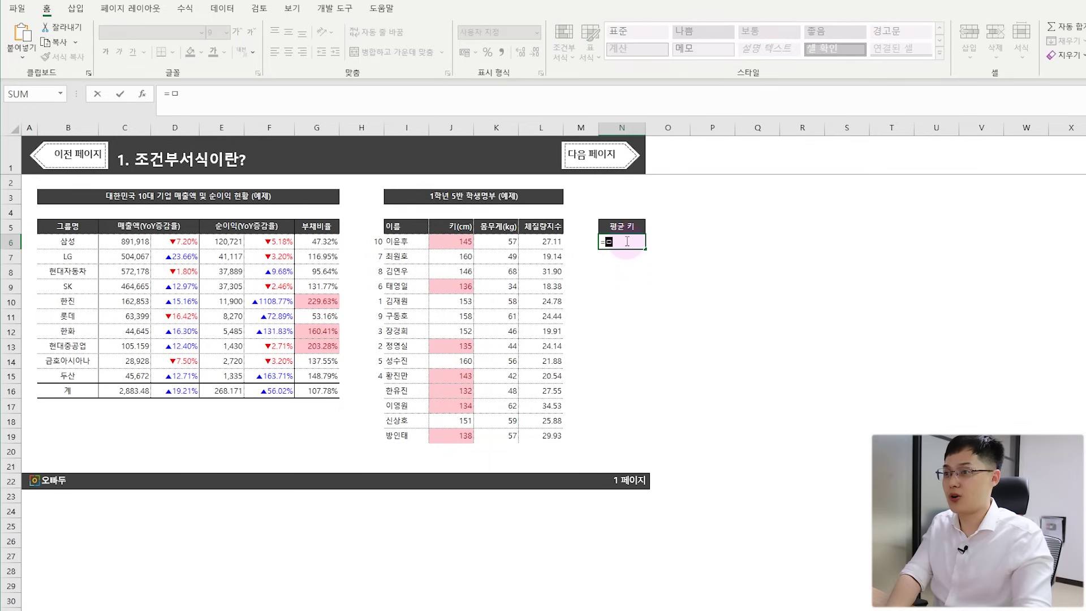
pyautogui.write('age(')
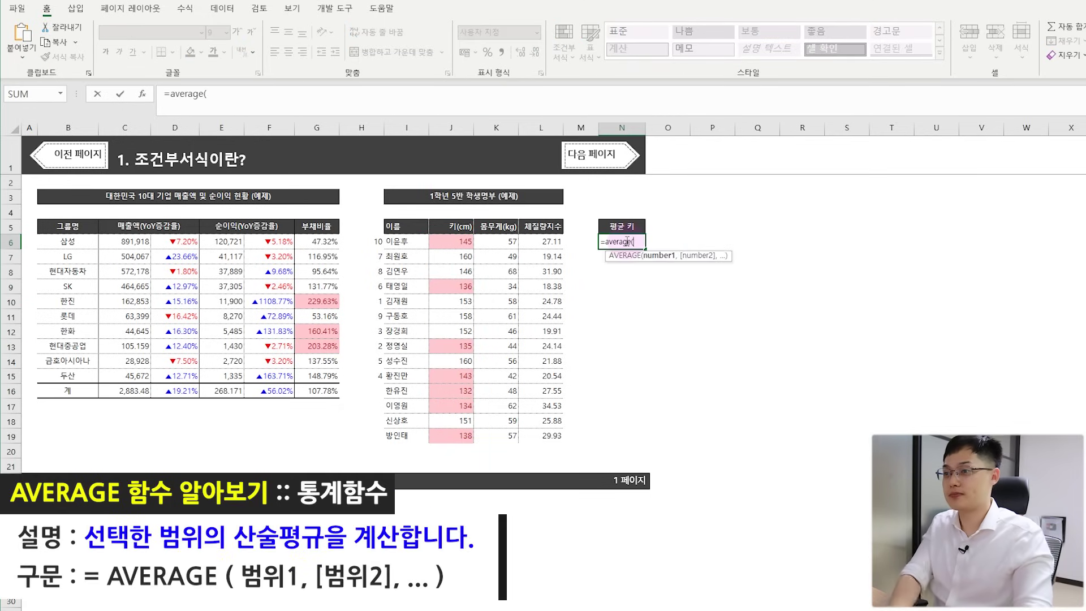
pyautogui.moveTo(465, 241); pyautogui.dragTo(473, 438)
pyautogui.press('Return')
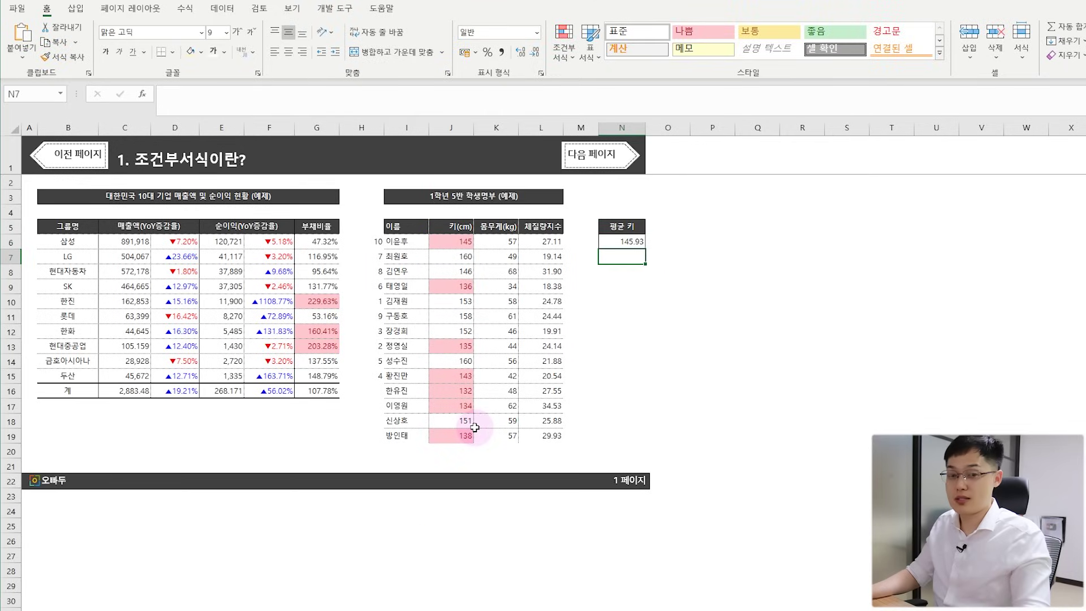
# Step: Enter the spilling formula =J6:J19-N6 in M6 to subtract the average from all the heights
pyautogui.click(567, 245)
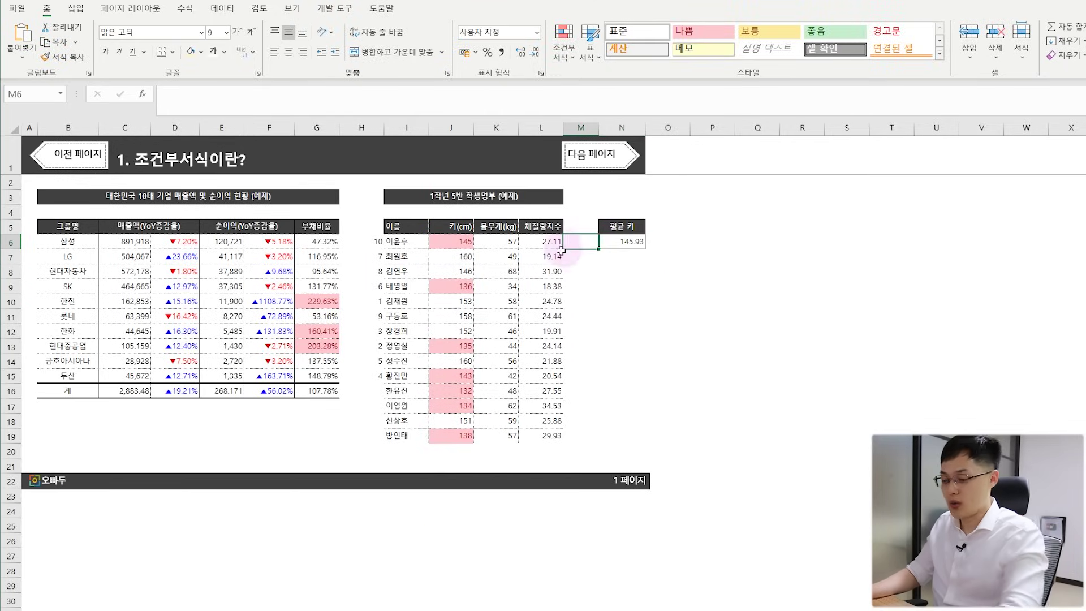
pyautogui.click(623, 241)
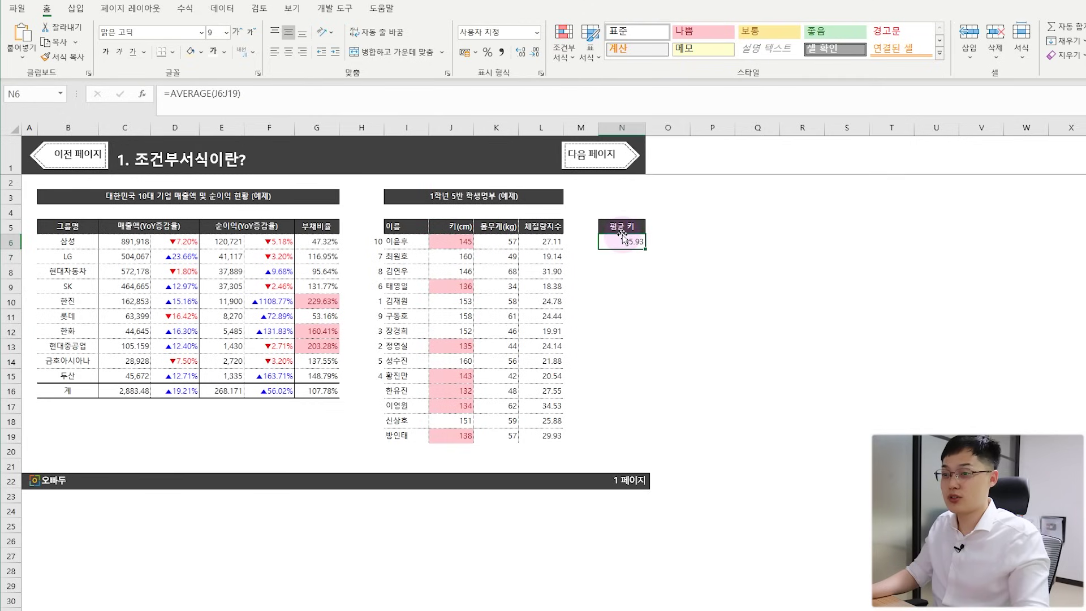
pyautogui.click(584, 242)
pyautogui.write('=')
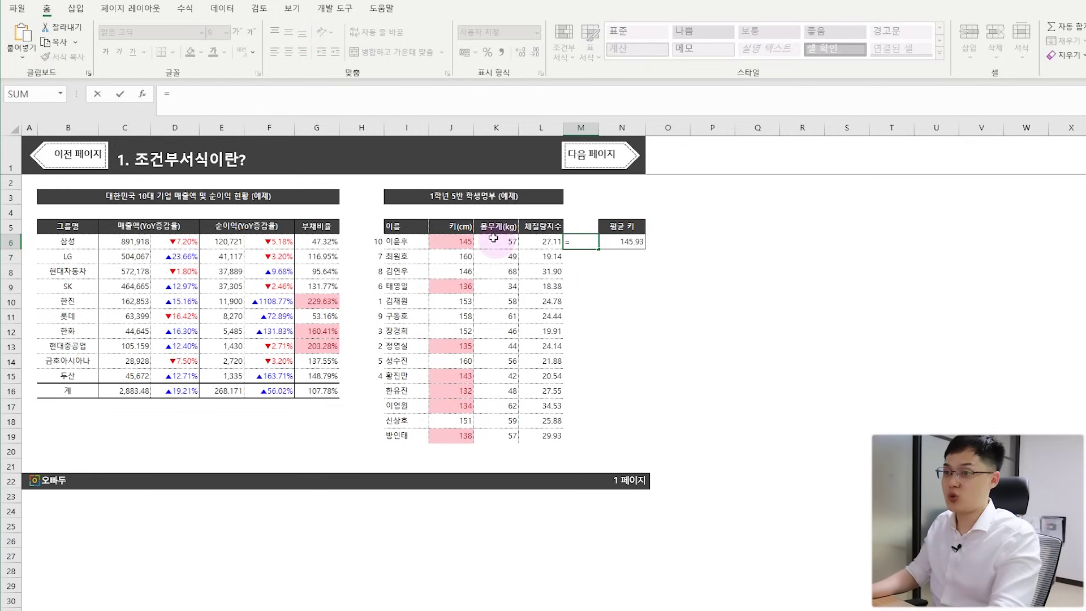
pyautogui.click(464, 241)
pyautogui.moveTo(464, 241); pyautogui.dragTo(455, 434)
pyautogui.write('-')
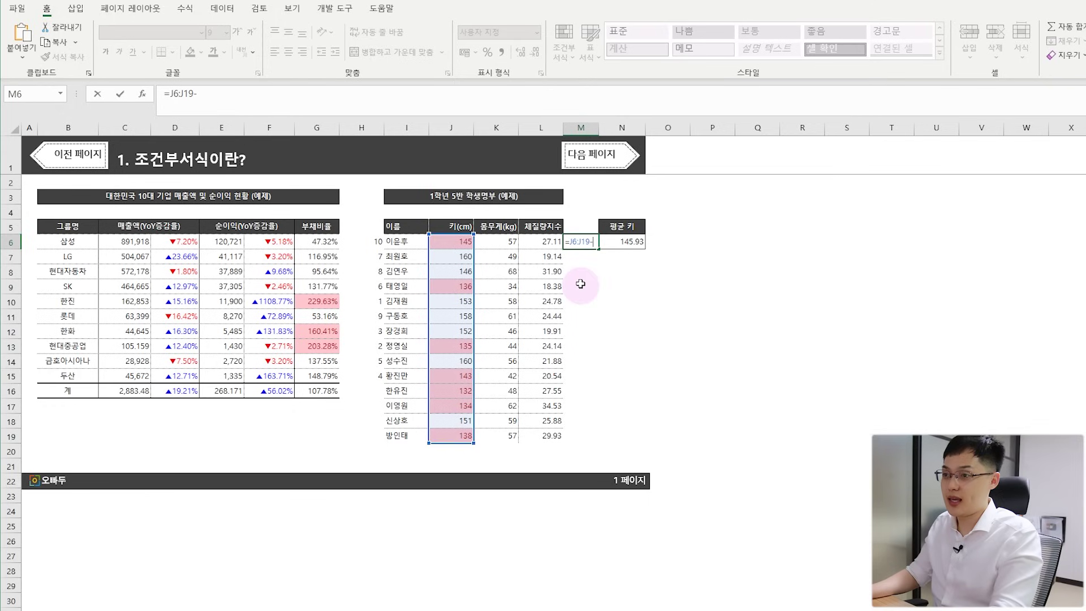
pyautogui.press('Return')
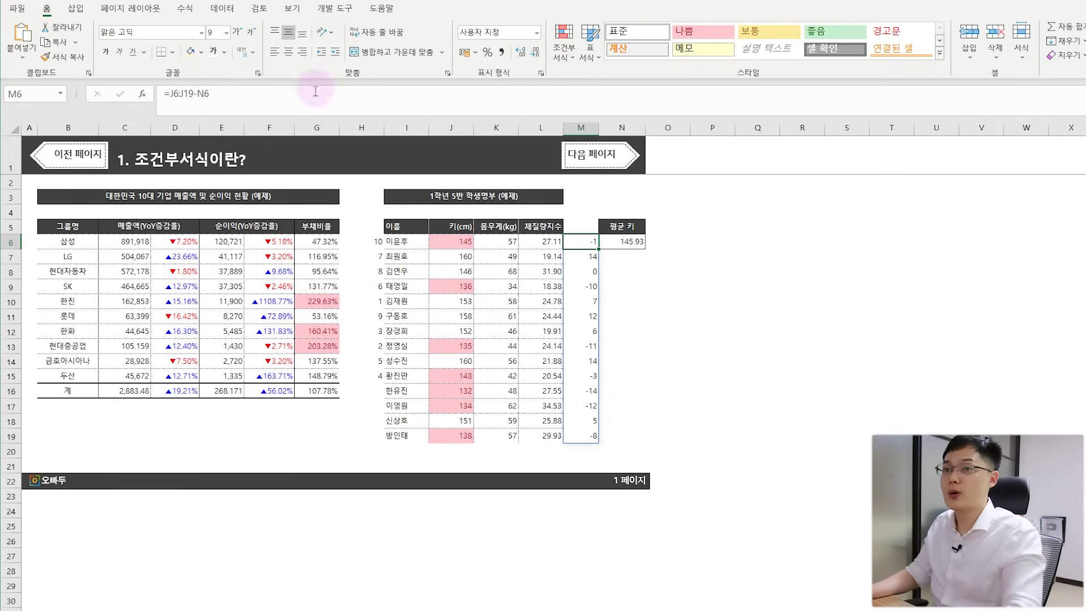
# Step: Replace the formula in M6 with =J6-$N$6 and fill it down to M19
pyautogui.click(229, 94)
pyautogui.moveTo(173, 94); pyautogui.dragTo(316, 85)
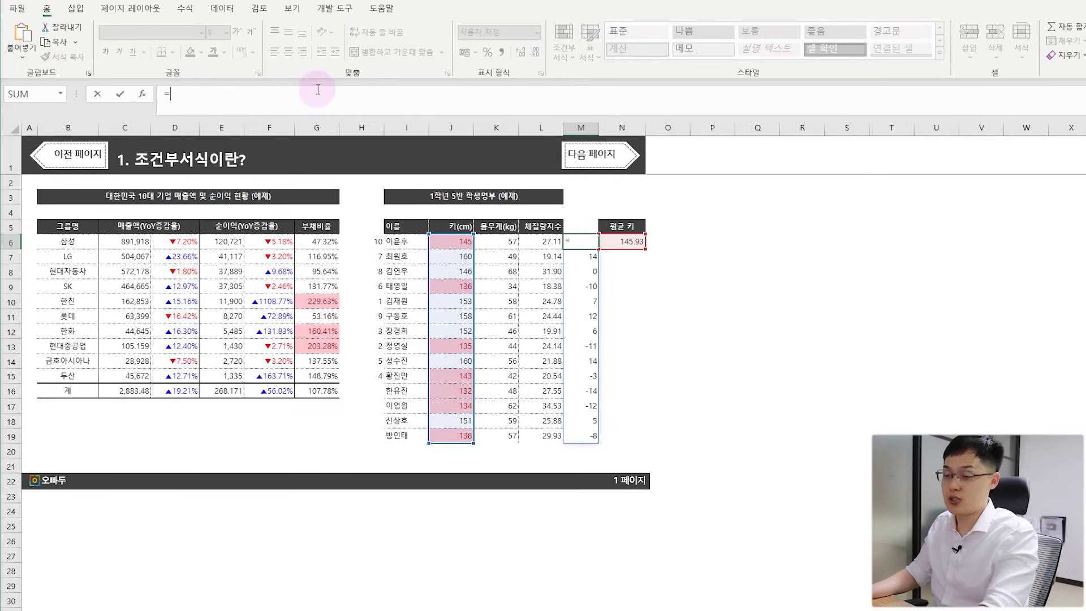
pyautogui.press('Delete')
pyautogui.click(454, 241)
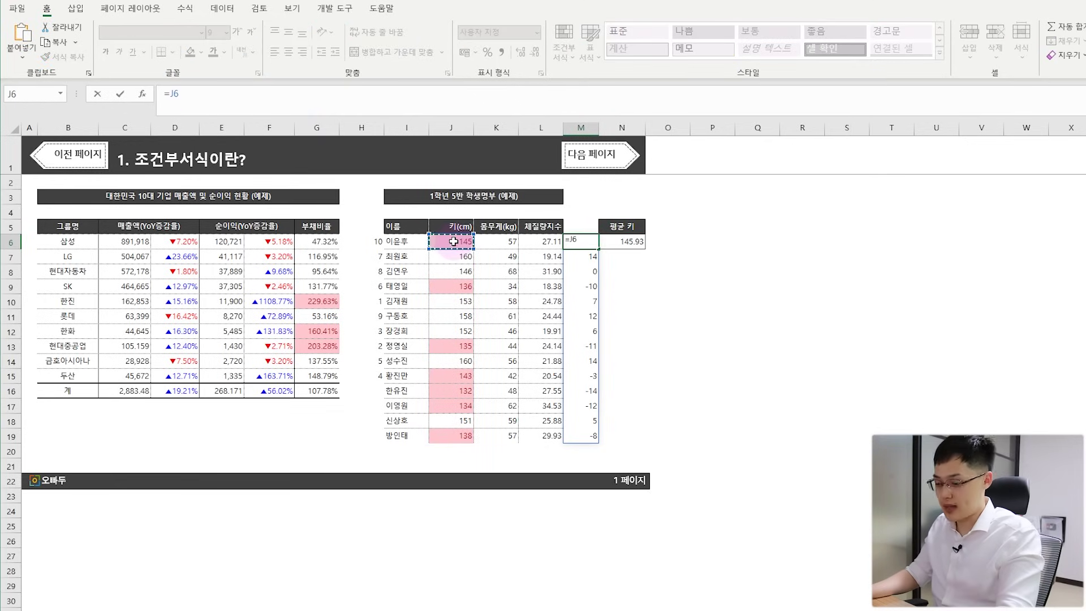
pyautogui.write('-')
pyautogui.click(630, 241)
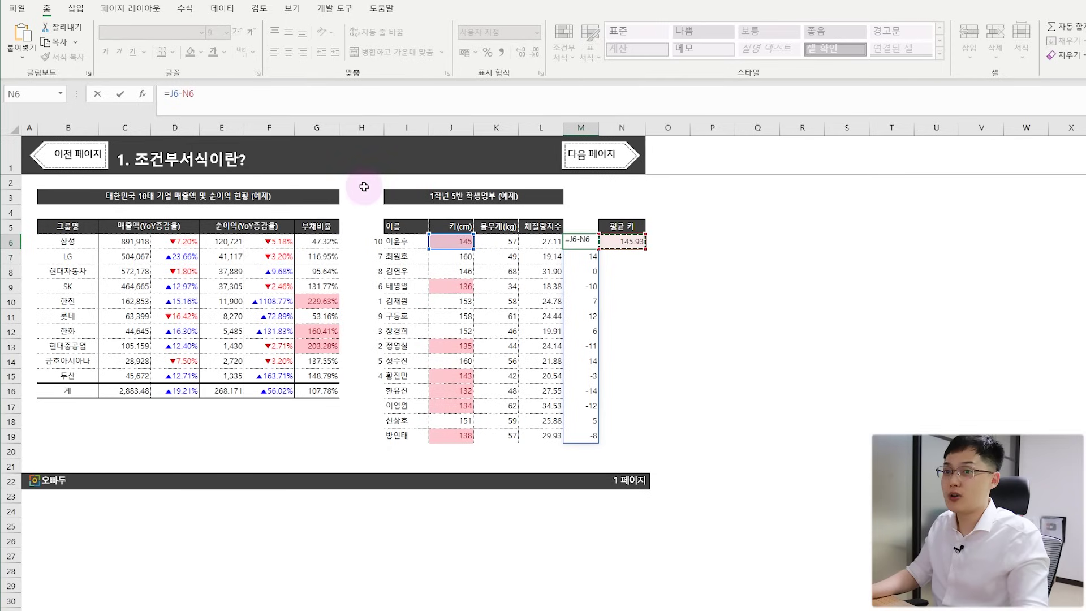
pyautogui.press('F4')
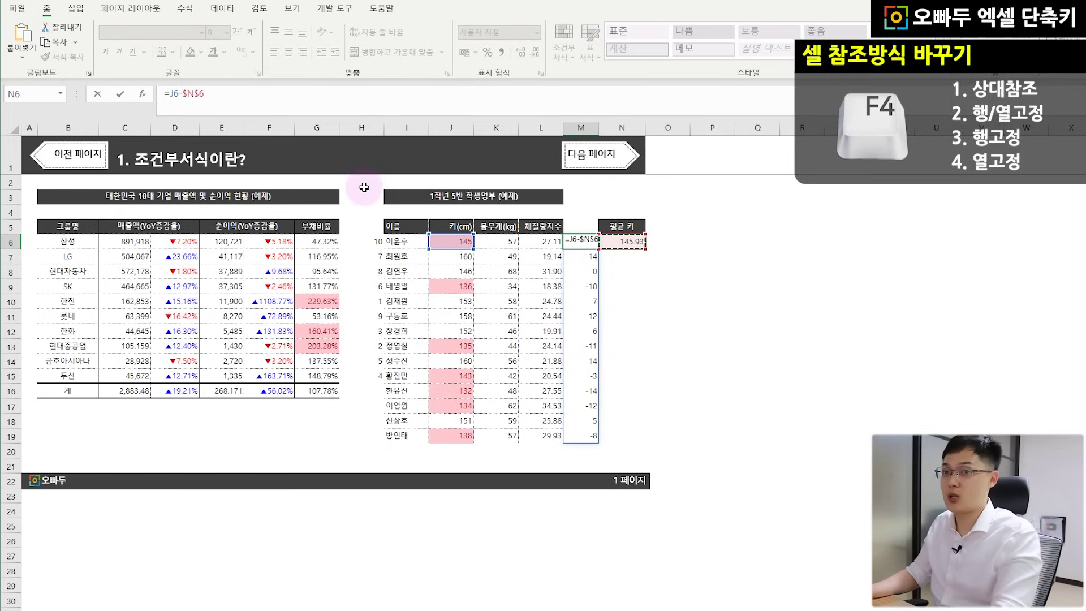
pyautogui.press('Return')
pyautogui.click(589, 243)
pyautogui.moveTo(598, 249); pyautogui.dragTo(590, 439)
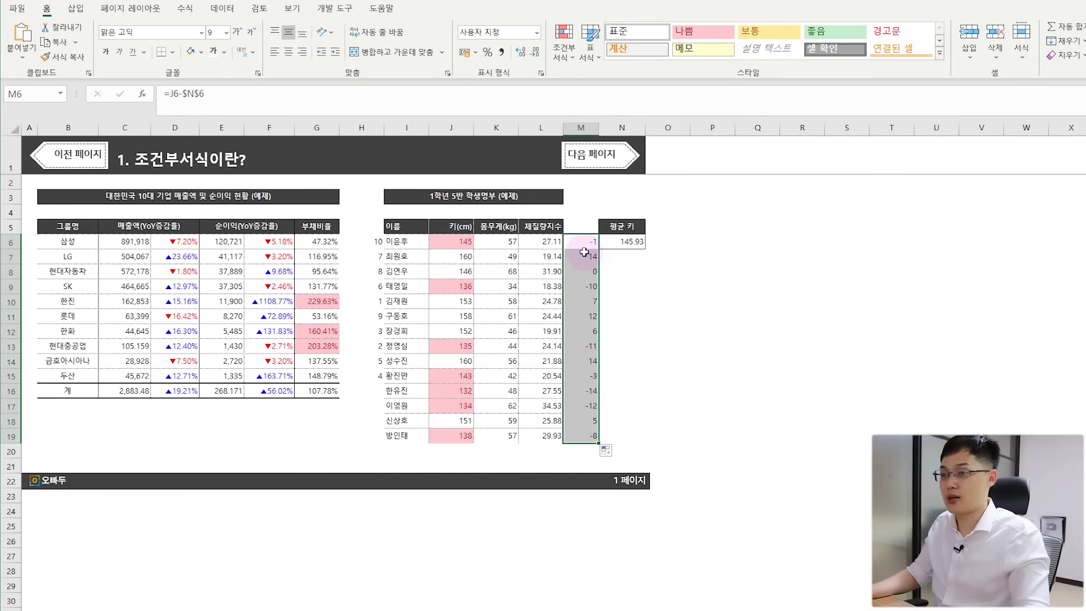
# Step: Wrap the difference in M6 in the SIGN function as =SIGN(J6-$N$6) and fill it down to M19
pyautogui.click(587, 243)
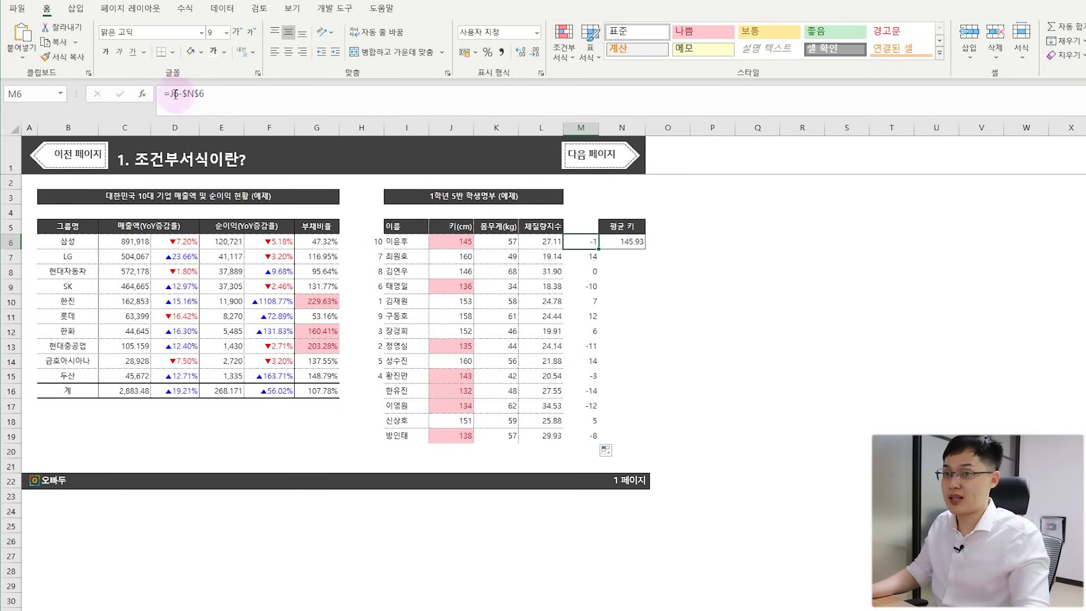
pyautogui.click(222, 105)
pyautogui.press('Home')
pyautogui.press('Right')
pyautogui.write('sign(')
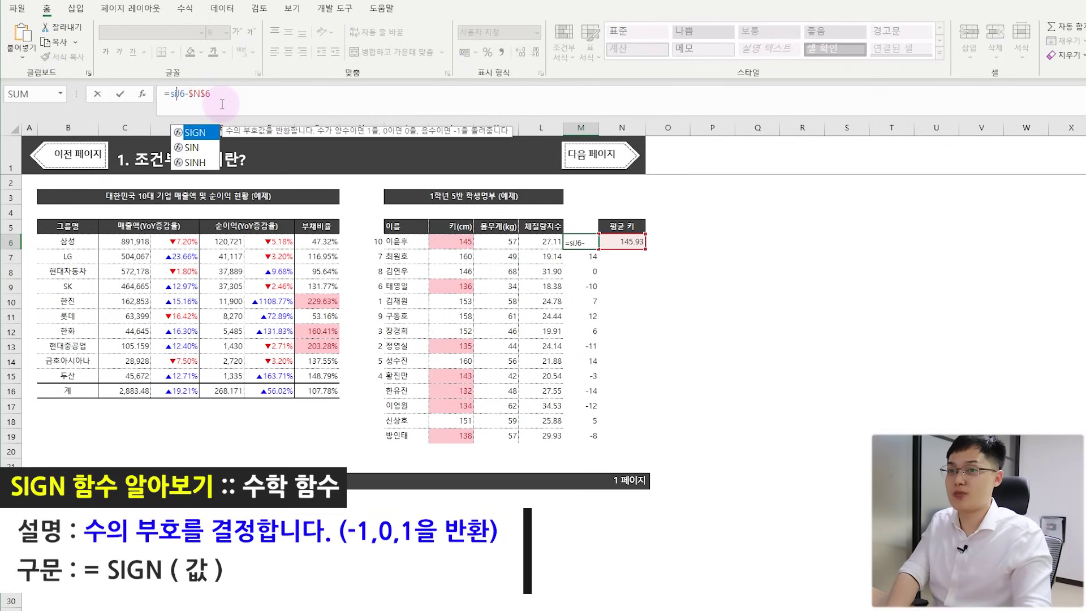
pyautogui.write(')')
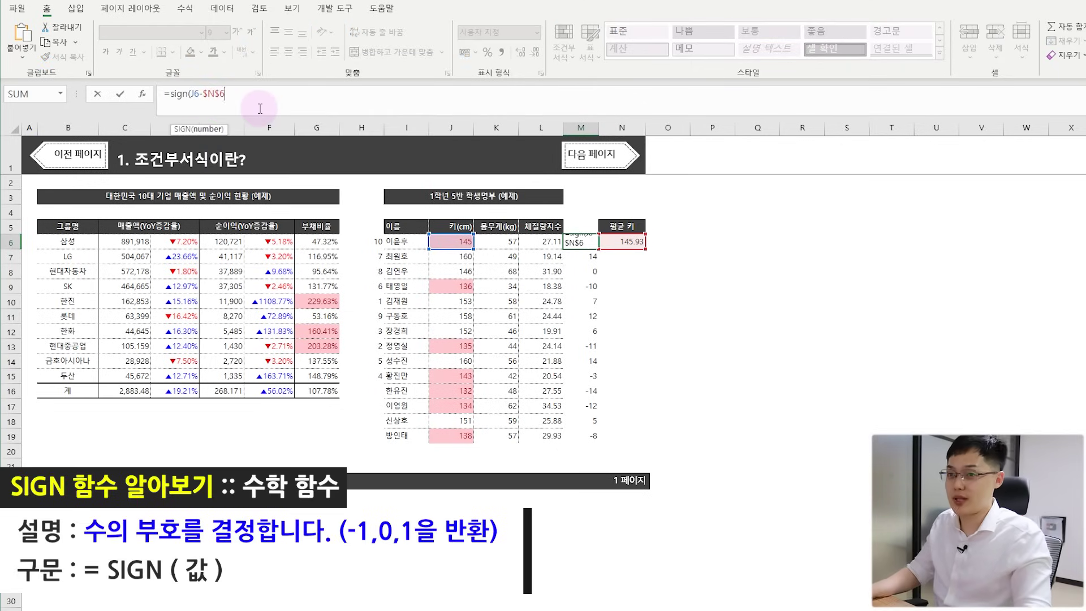
pyautogui.press('Return')
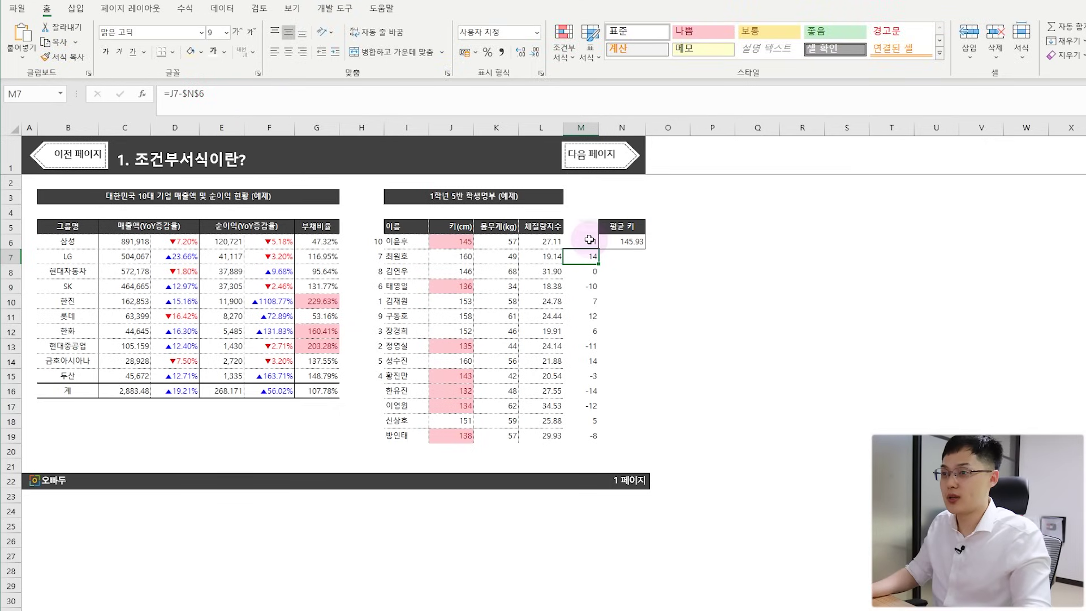
pyautogui.click(588, 242)
pyautogui.moveTo(598, 248); pyautogui.dragTo(594, 442)
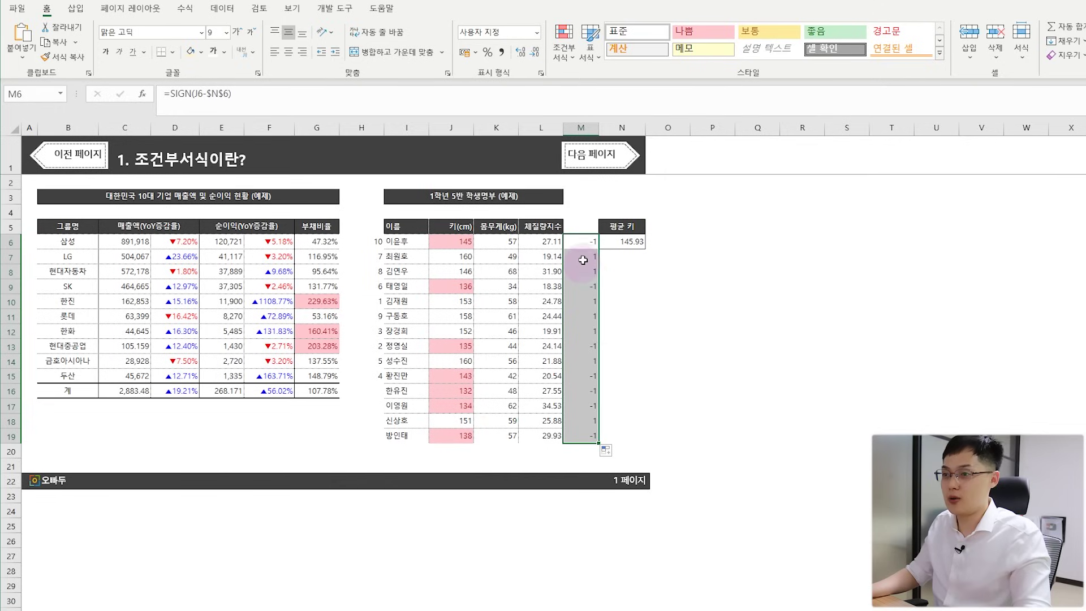
# Step: Check the cells with -1 in column M against the highlighted below-average heights in column J
pyautogui.click(583, 301)
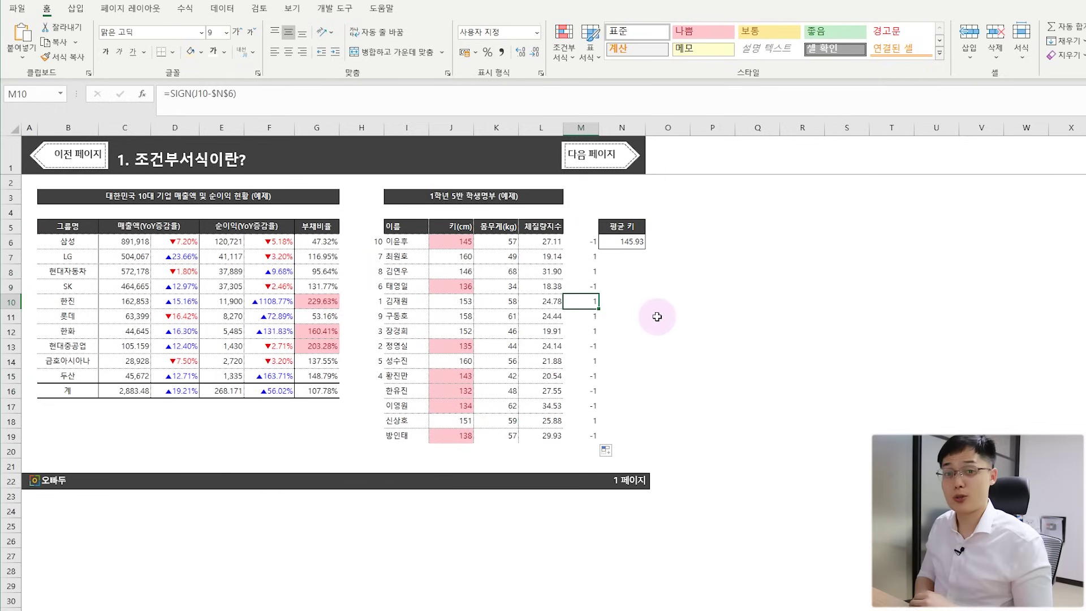
pyautogui.click(591, 243)
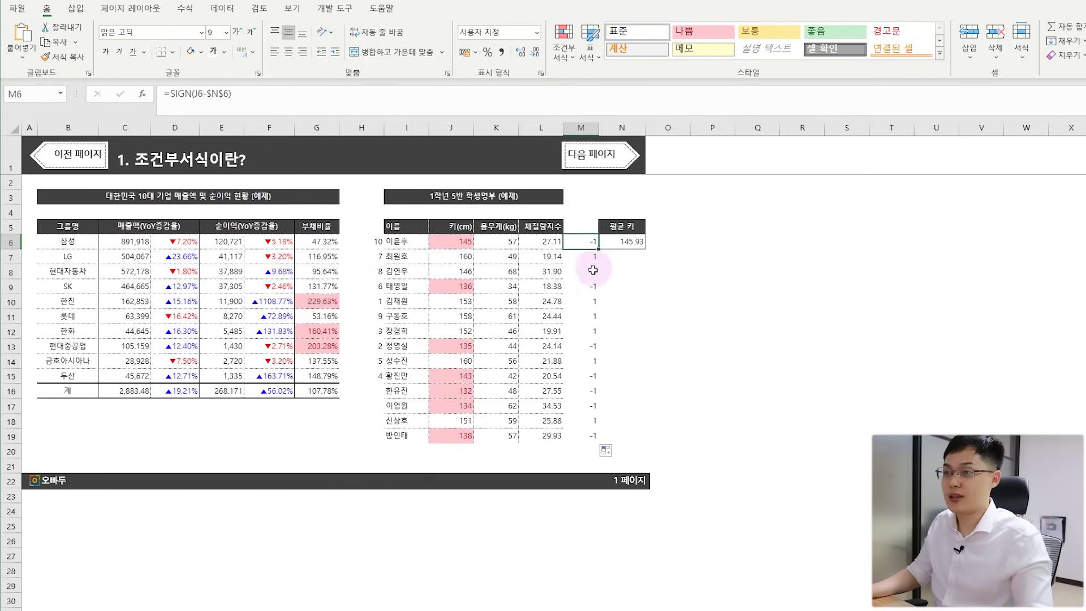
pyautogui.keyDown('ctrl'); pyautogui.click(591, 286); pyautogui.keyUp('ctrl')
pyautogui.keyDown('ctrl'); pyautogui.click(589, 346); pyautogui.keyUp('ctrl')
pyautogui.moveTo(589, 376); pyautogui.dragTo(589, 406)
pyautogui.keyDown('ctrl'); pyautogui.click(588, 436); pyautogui.keyUp('ctrl')
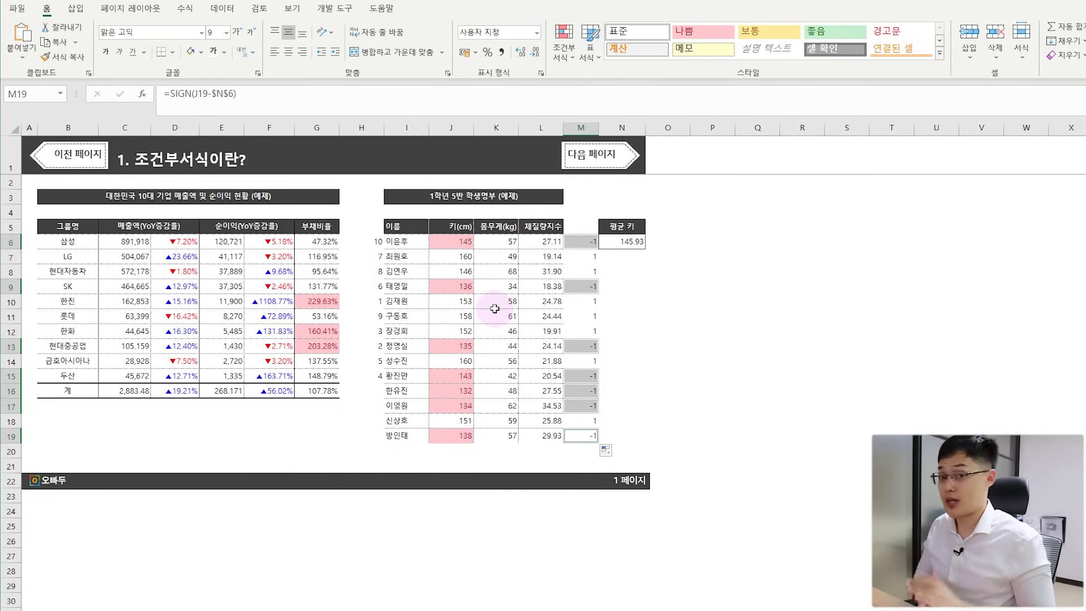
# Step: Inspect the conditional formatting rule applied to the heights in J6:J19 in the Rules Manager
pyautogui.moveTo(451, 242); pyautogui.dragTo(451, 436)
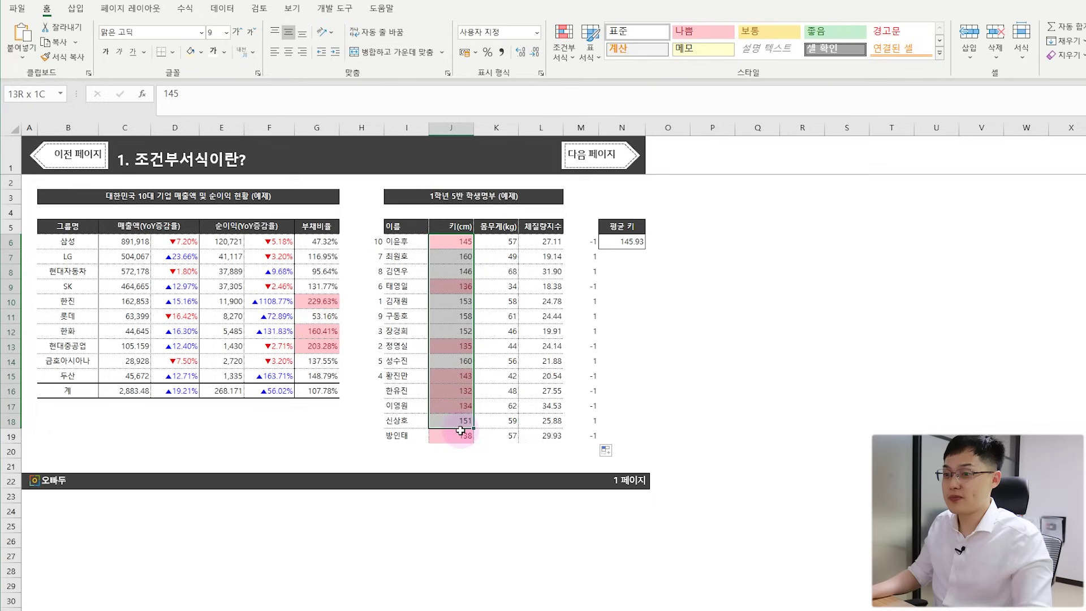
pyautogui.click(571, 59)
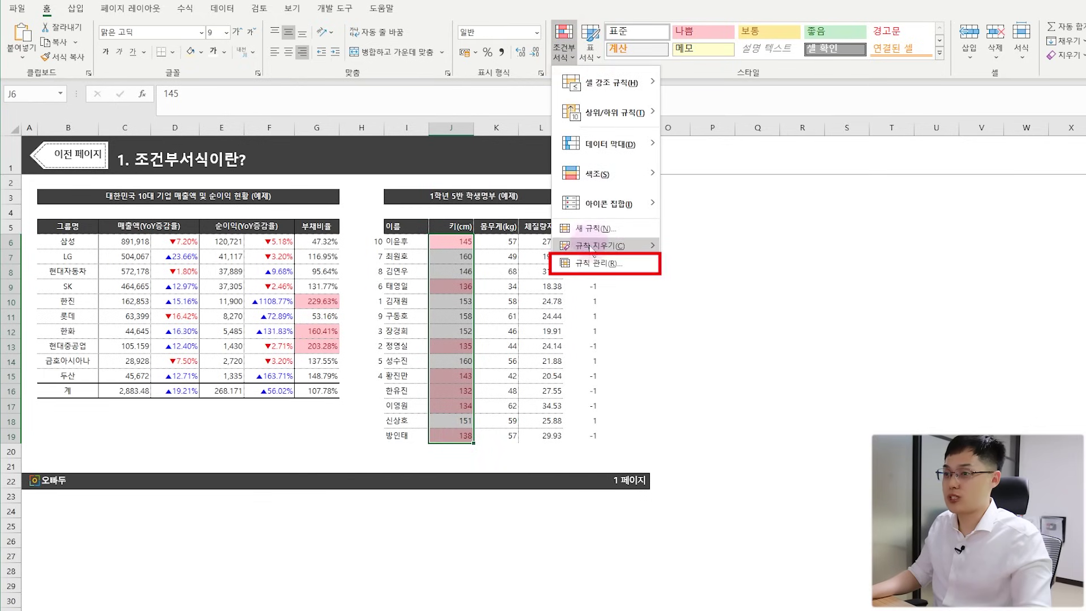
pyautogui.click(596, 265)
pyautogui.moveTo(588, 204); pyautogui.dragTo(617, 209)
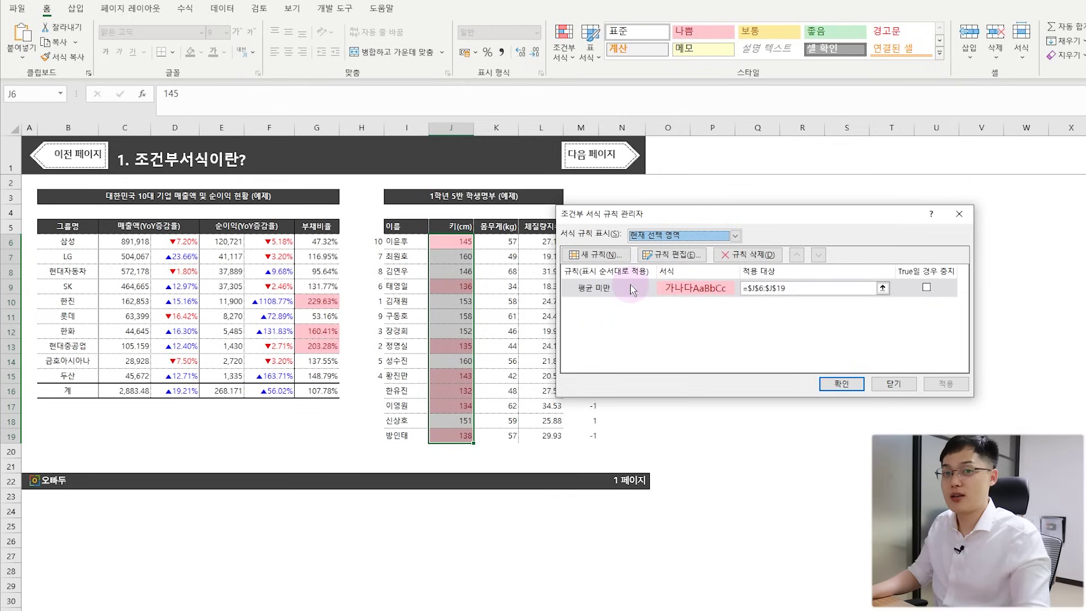
pyautogui.click(893, 384)
# Step: Inspect the weights in K6:K19 for conditional formatting rules in the Rules Manager
pyautogui.moveTo(510, 242); pyautogui.dragTo(510, 437)
pyautogui.click(564, 48)
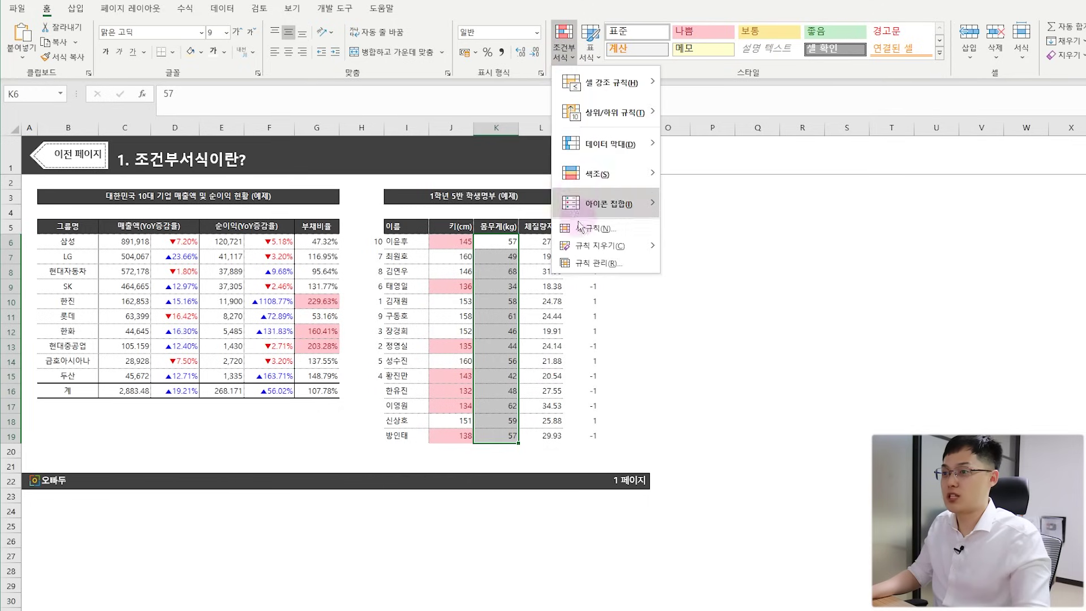
pyautogui.click(597, 263)
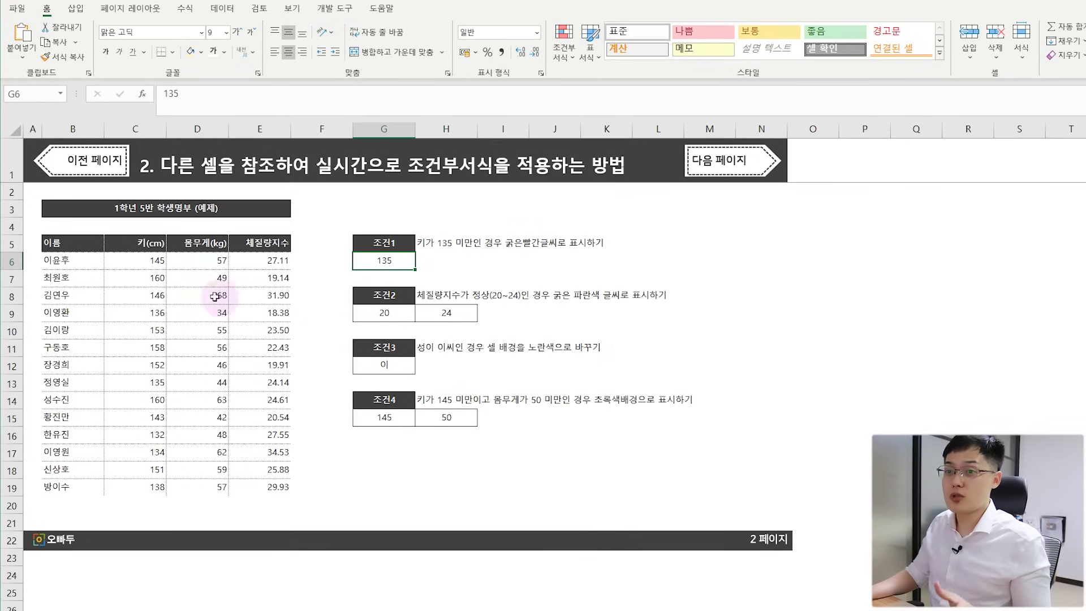
# Step: Create a Less Than highlight rule for the heights in C6:C19 with =$G$6 as its threshold
pyautogui.moveTo(155, 260); pyautogui.dragTo(146, 482)
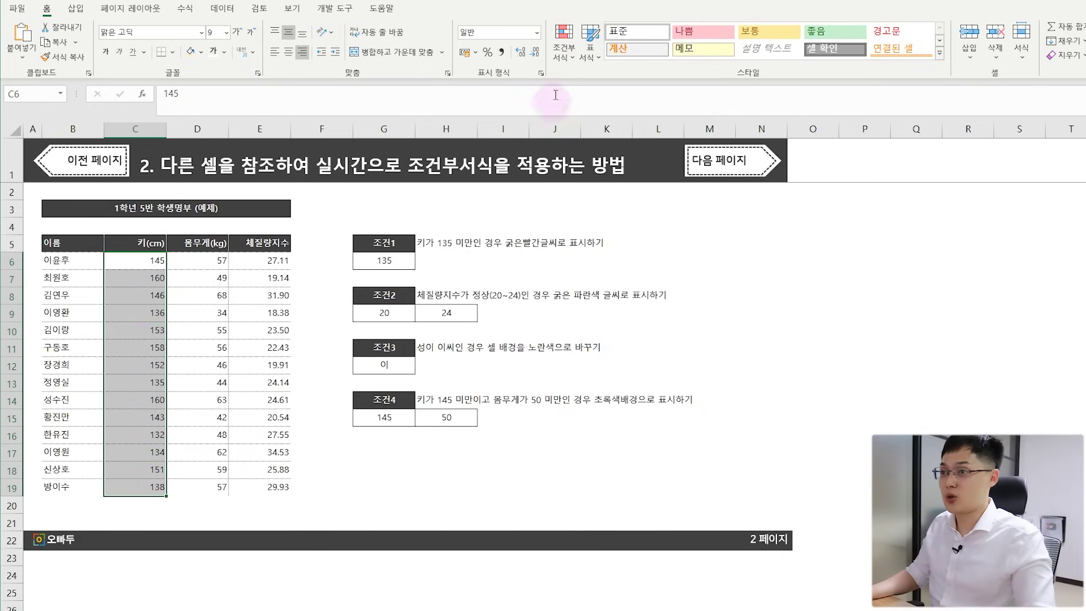
pyautogui.click(566, 60)
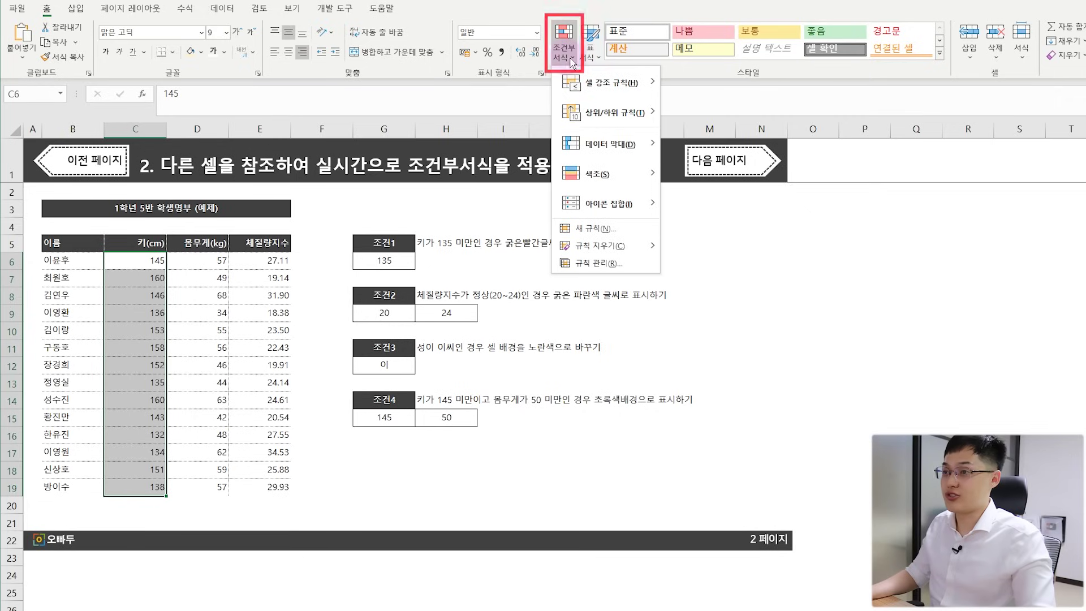
pyautogui.moveTo(585, 85)
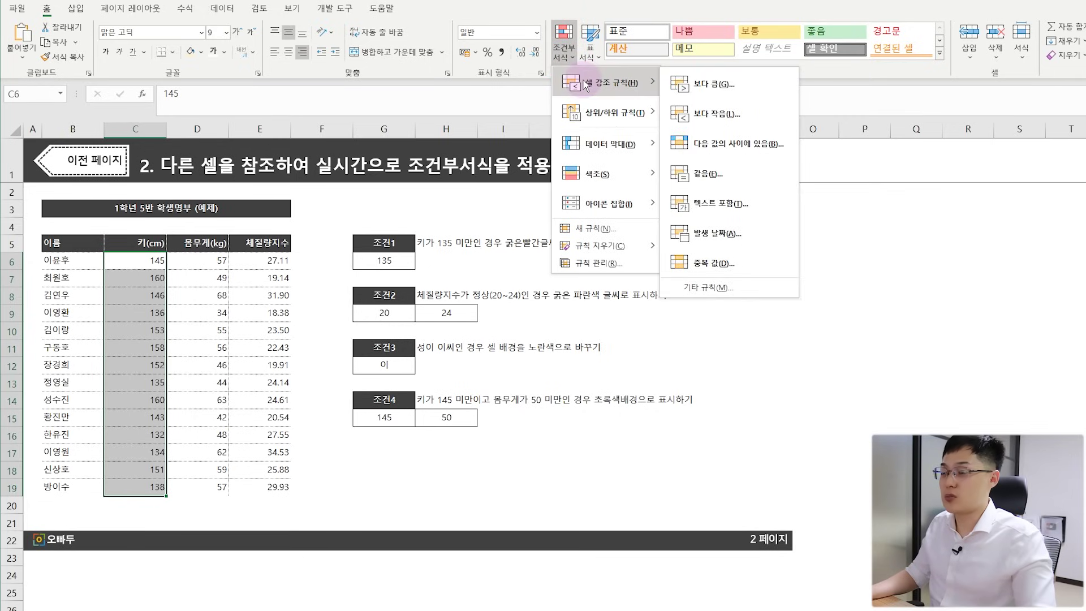
pyautogui.click(702, 113)
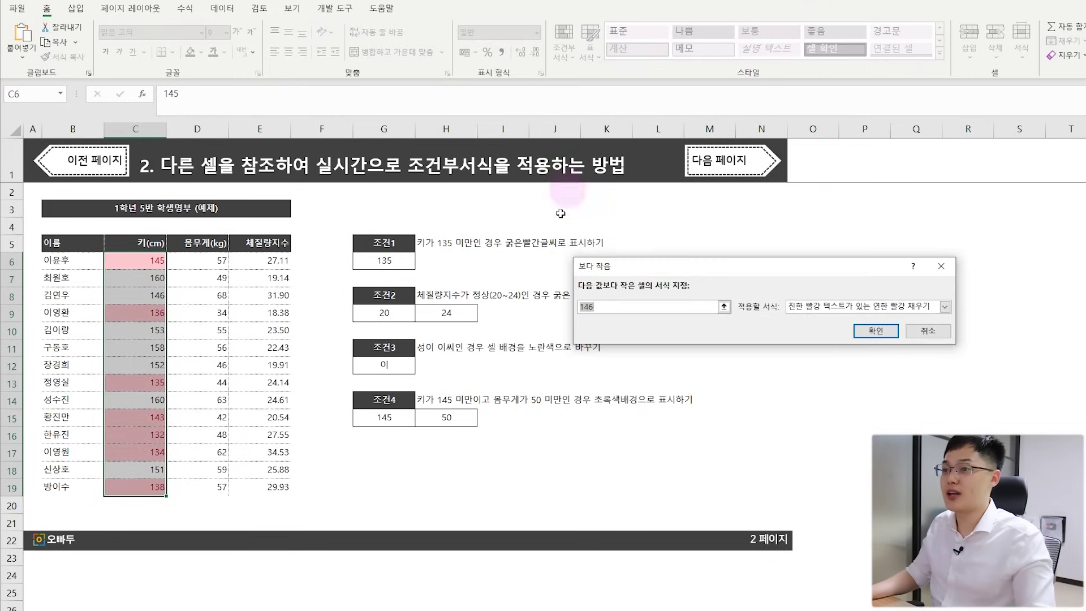
pyautogui.moveTo(585, 263); pyautogui.dragTo(591, 242)
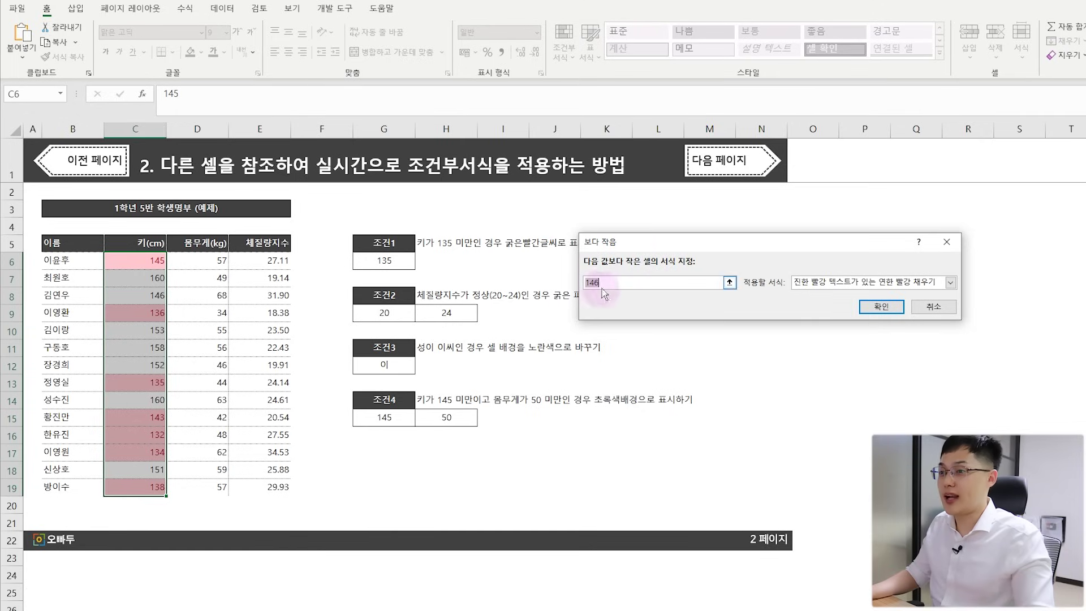
pyautogui.write('=')
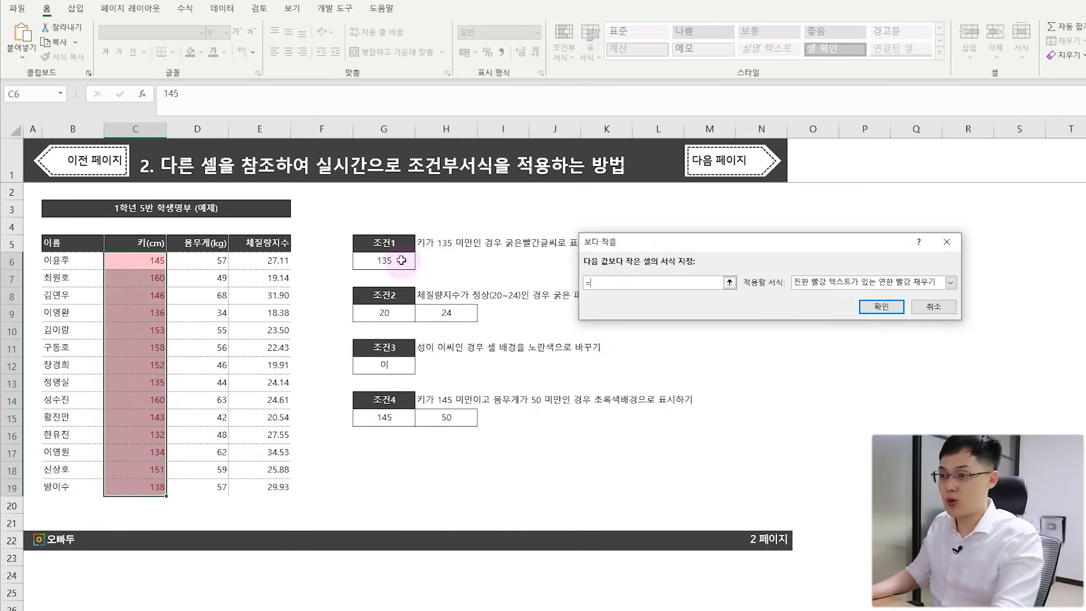
pyautogui.click(395, 260)
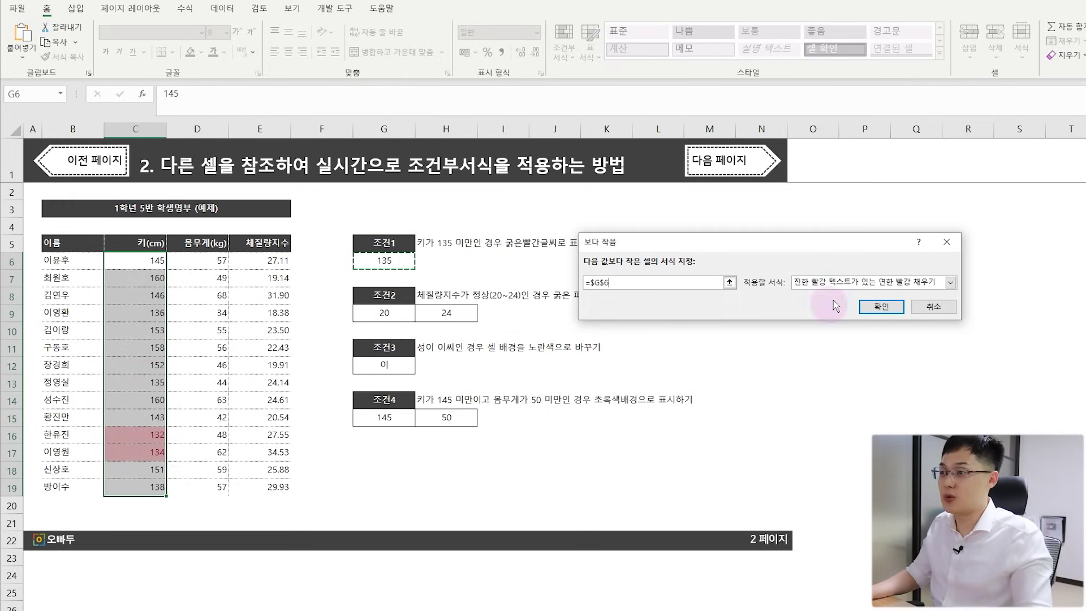
# Step: Give the Less Than rule a custom format with bold red font and apply it to the heights
pyautogui.click(837, 282)
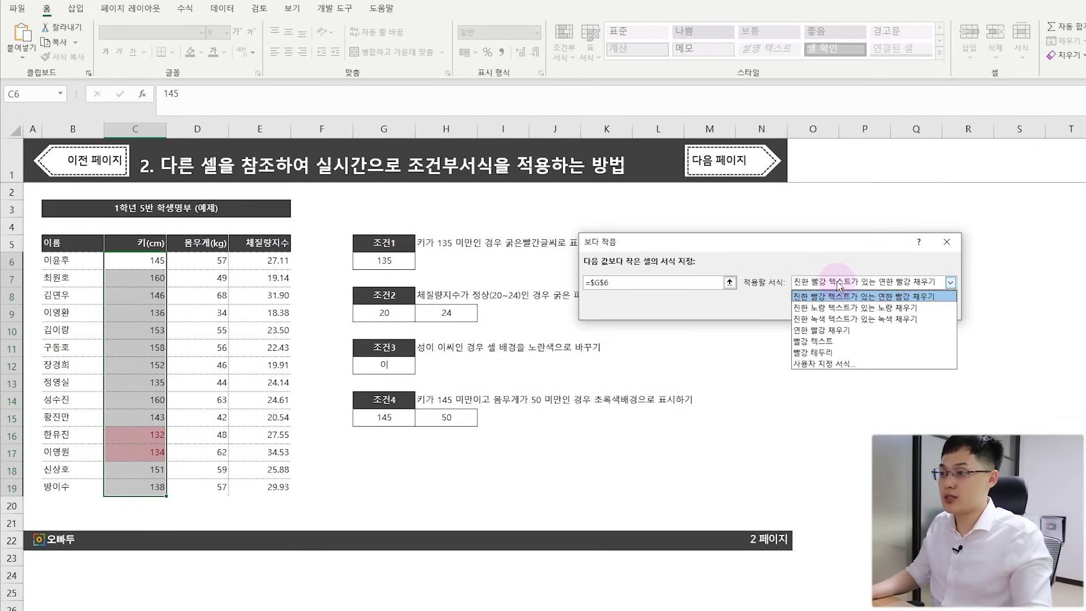
pyautogui.click(835, 365)
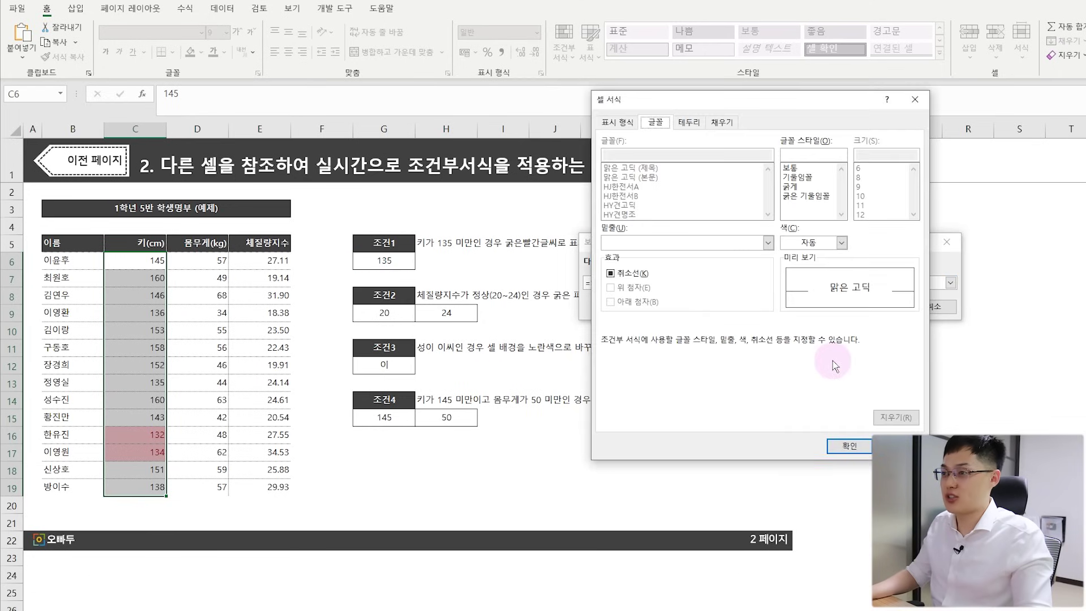
pyautogui.click(795, 188)
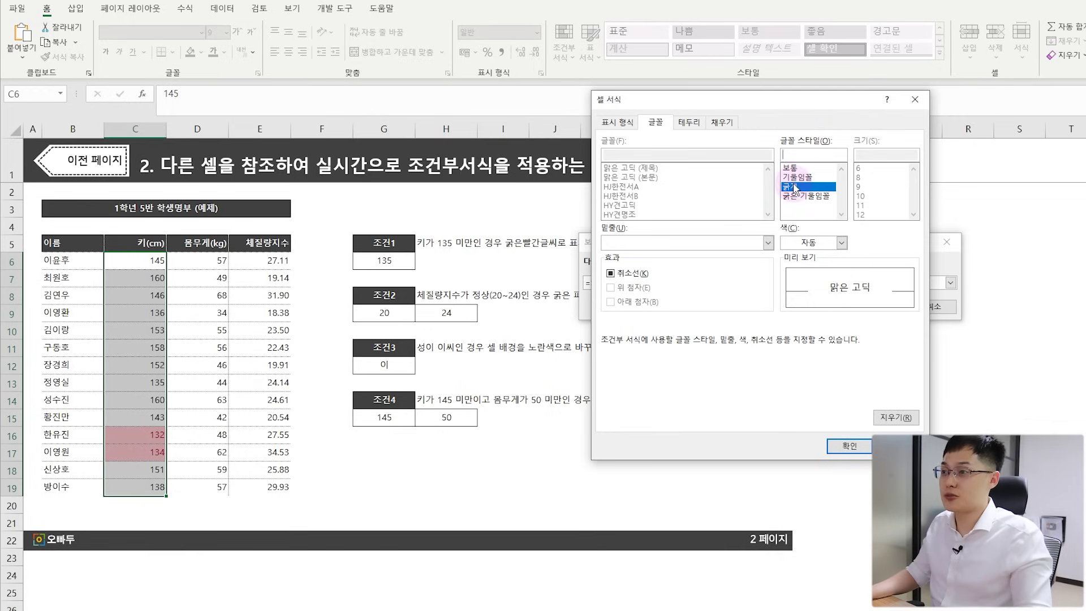
pyautogui.click(842, 242)
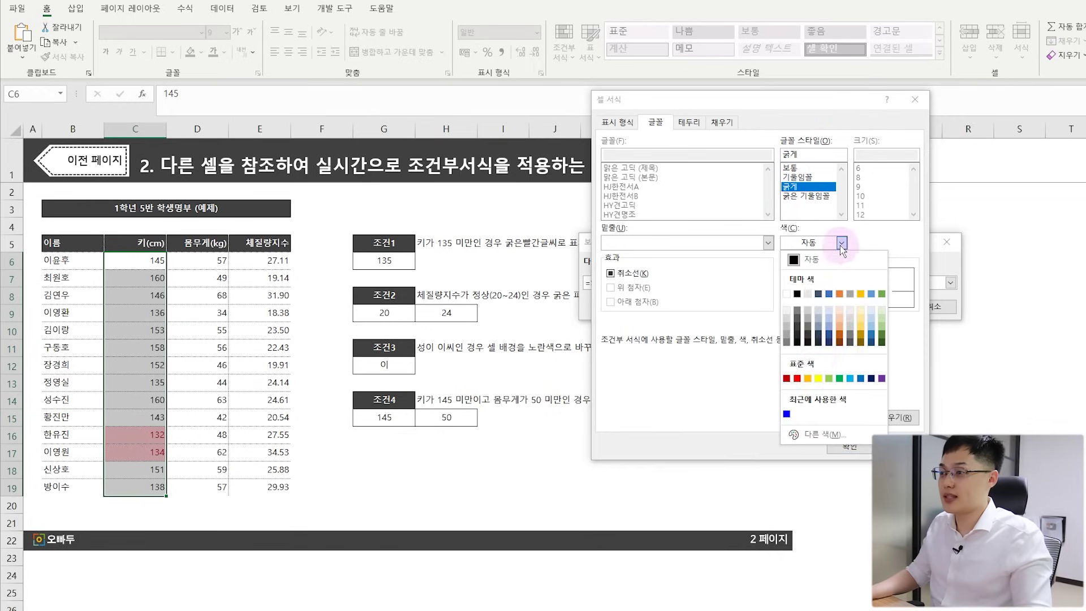
pyautogui.click(799, 378)
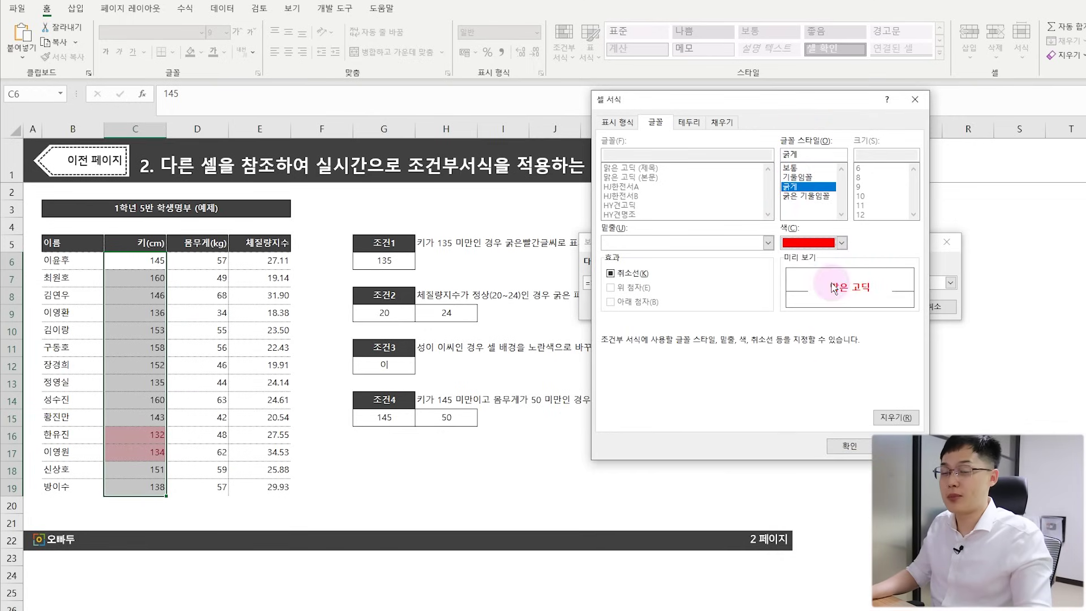
pyautogui.click(850, 446)
pyautogui.click(875, 307)
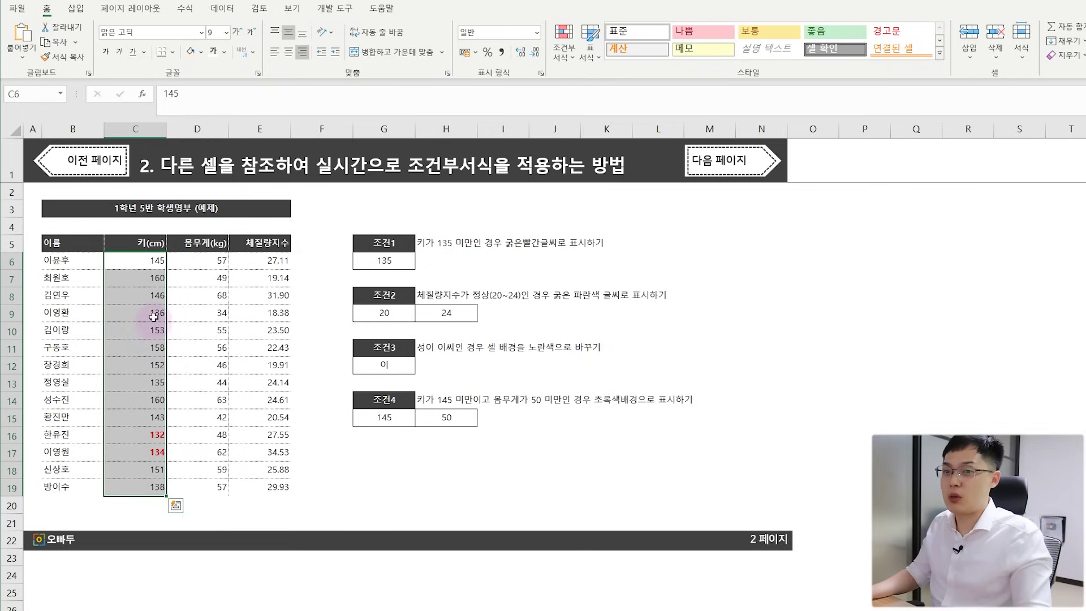
# Step: Check the highlighted heights in C16:C17 and set the condition 1 threshold in G6 to 145
pyautogui.click(136, 444)
pyautogui.moveTo(135, 444); pyautogui.dragTo(135, 453)
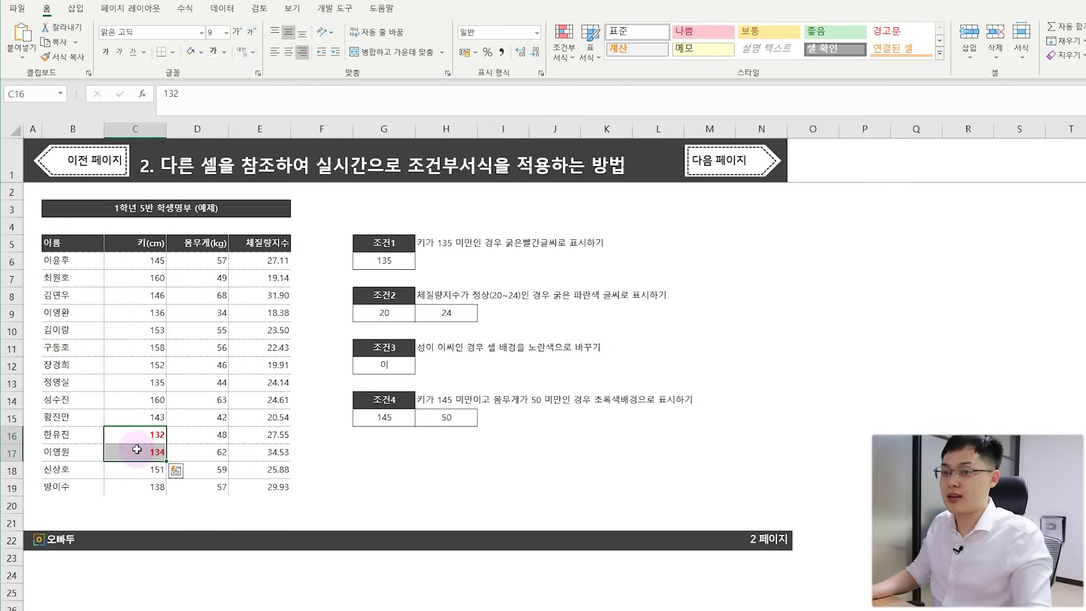
pyautogui.click(382, 261)
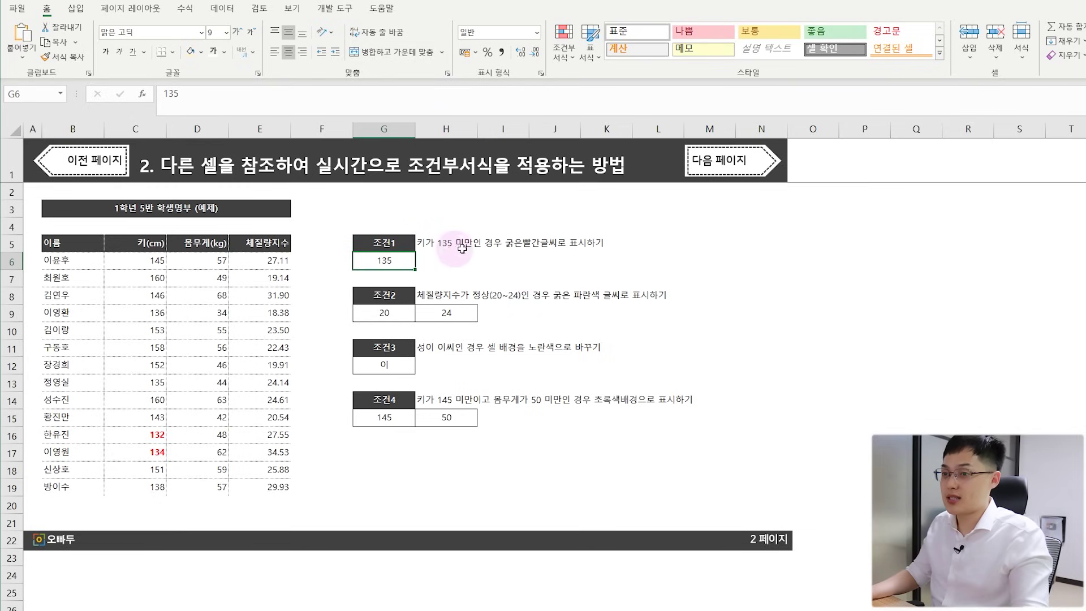
pyautogui.write('14')
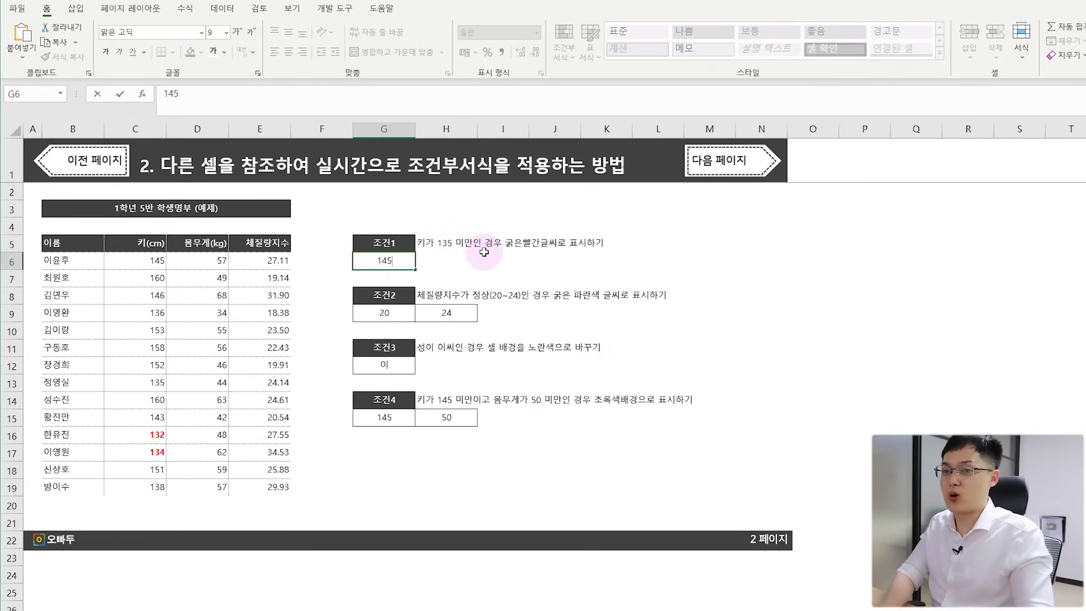
pyautogui.press('Return')
# Step: Check the bold red heights in C9, C13, C15:C17 and C19 against the threshold in G6
pyautogui.click(152, 314)
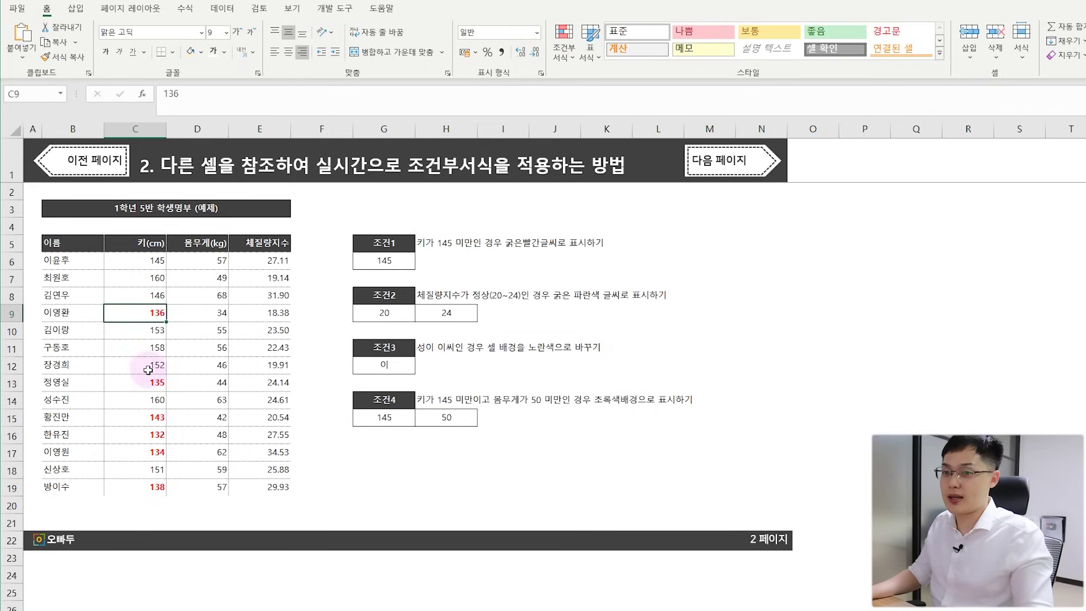
pyautogui.keyDown('ctrl'); pyautogui.click(150, 383); pyautogui.keyUp('ctrl')
pyautogui.moveTo(146, 417); pyautogui.dragTo(146, 452)
pyautogui.keyDown('ctrl'); pyautogui.click(143, 483); pyautogui.keyUp('ctrl')
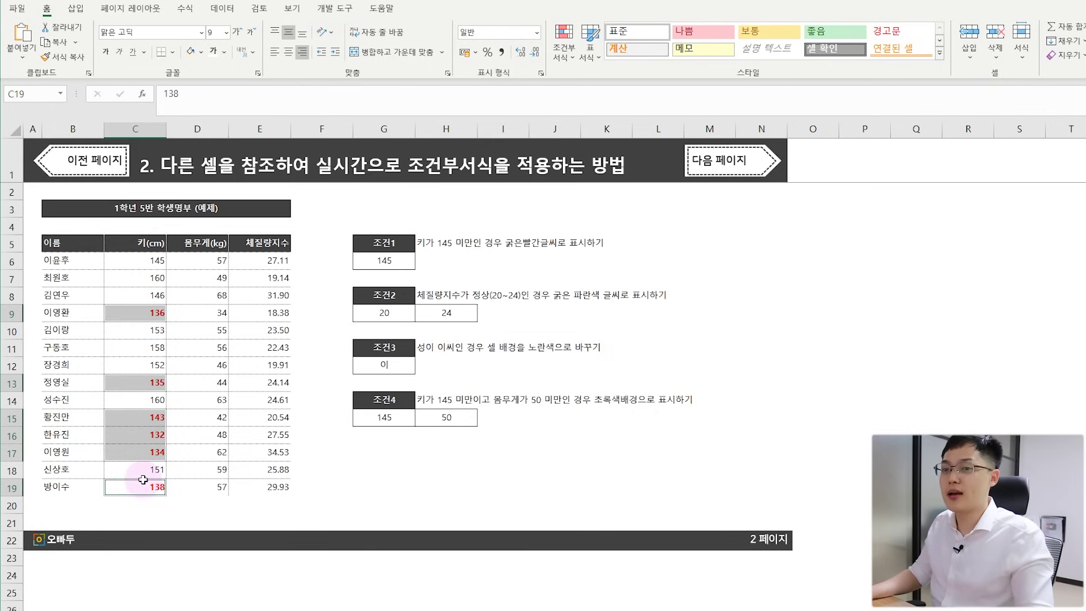
pyautogui.click(286, 402)
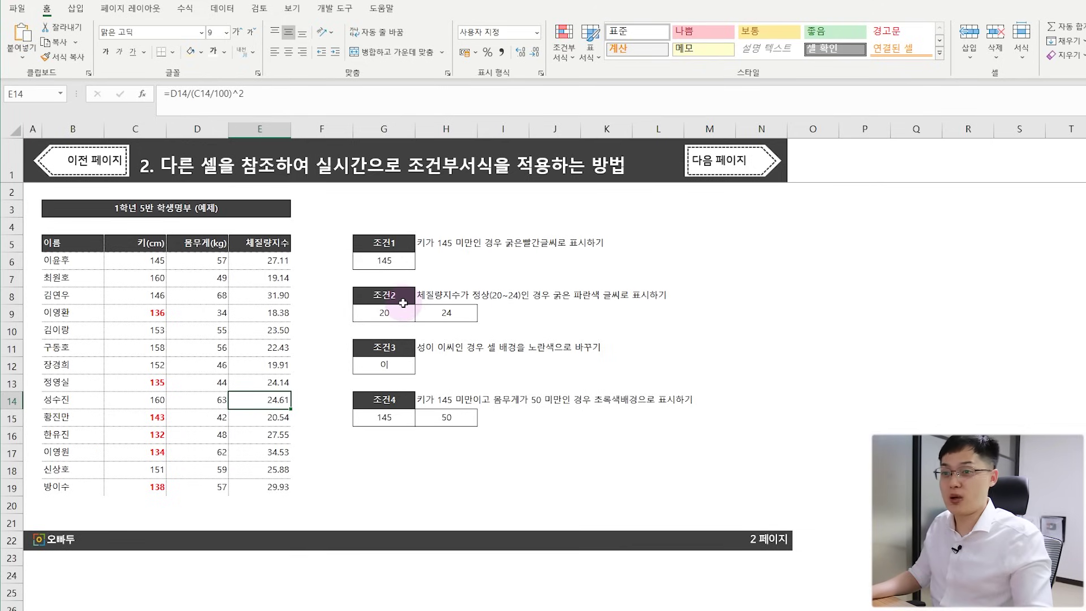
# Step: Create a Between highlight rule for the body mass indexes in E6:E19 with the limits =$G$9 and =$H$9
pyautogui.moveTo(260, 261); pyautogui.dragTo(267, 485)
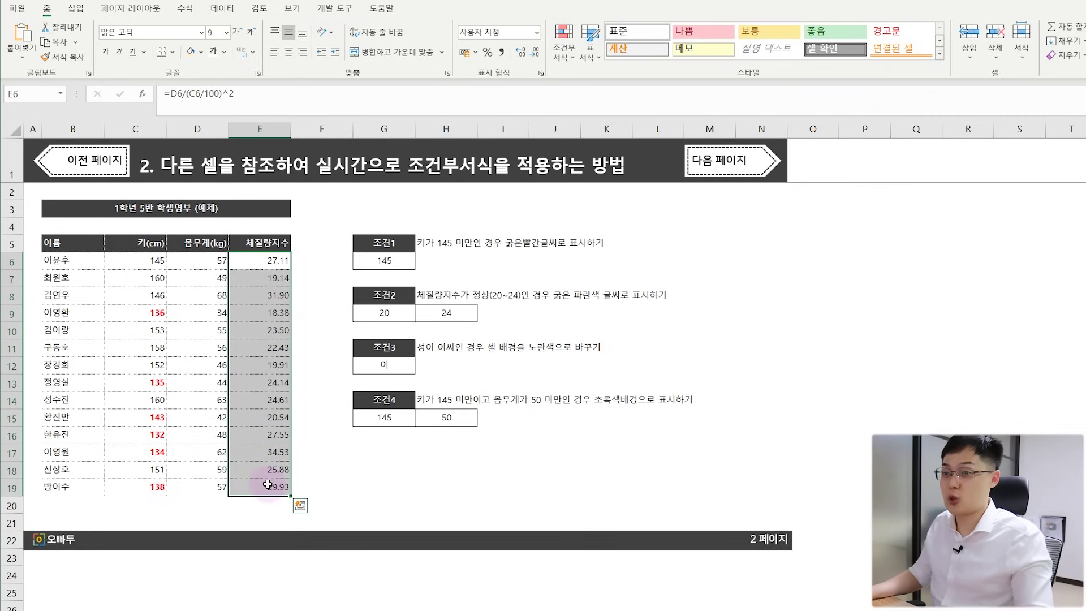
pyautogui.click(561, 55)
pyautogui.moveTo(579, 82)
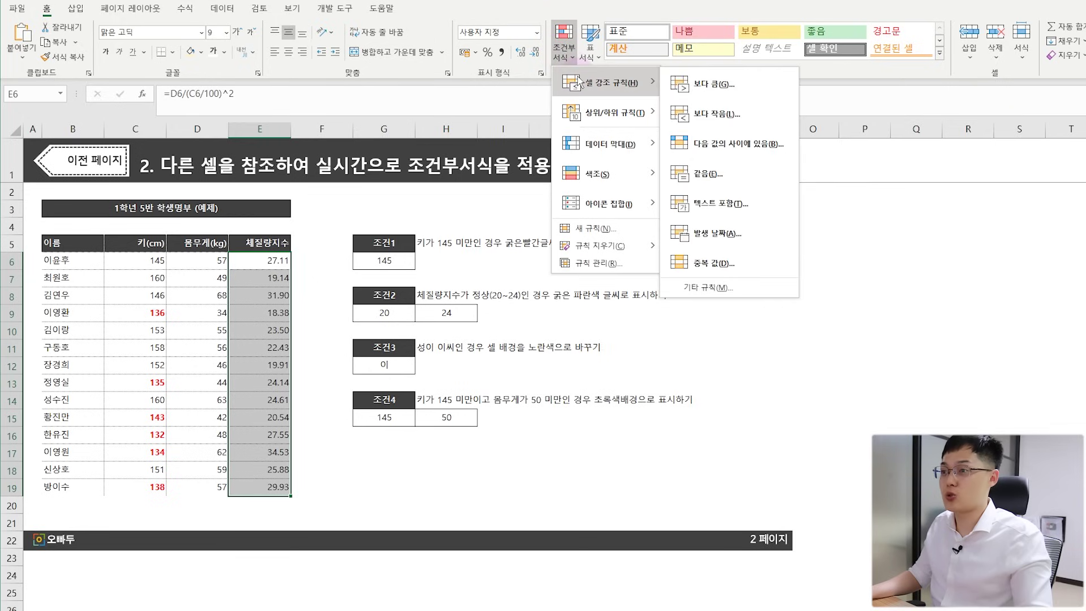
pyautogui.click(727, 148)
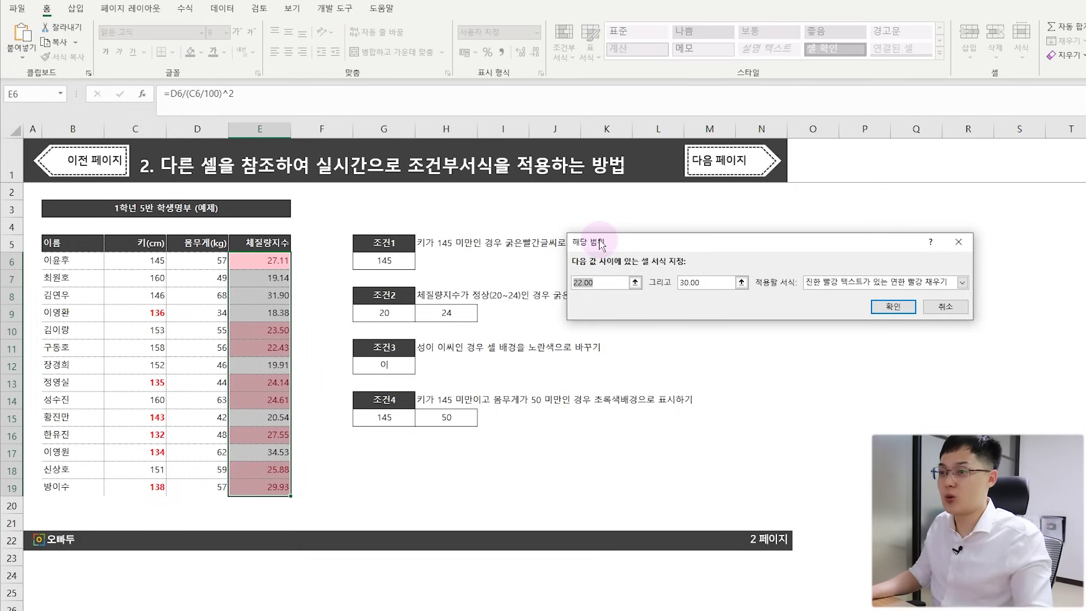
pyautogui.write('=')
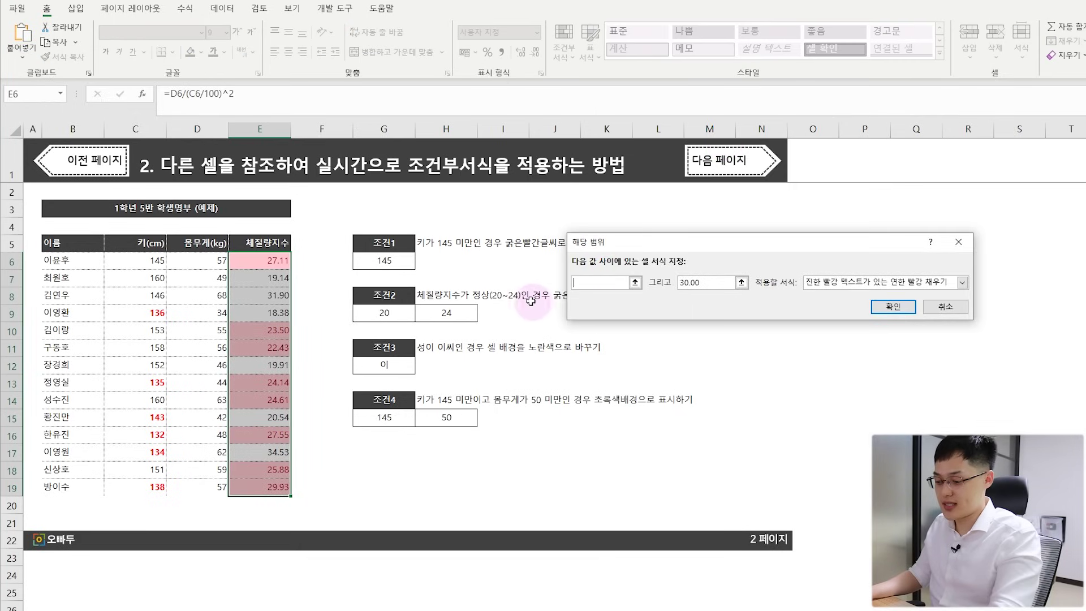
pyautogui.click(400, 314)
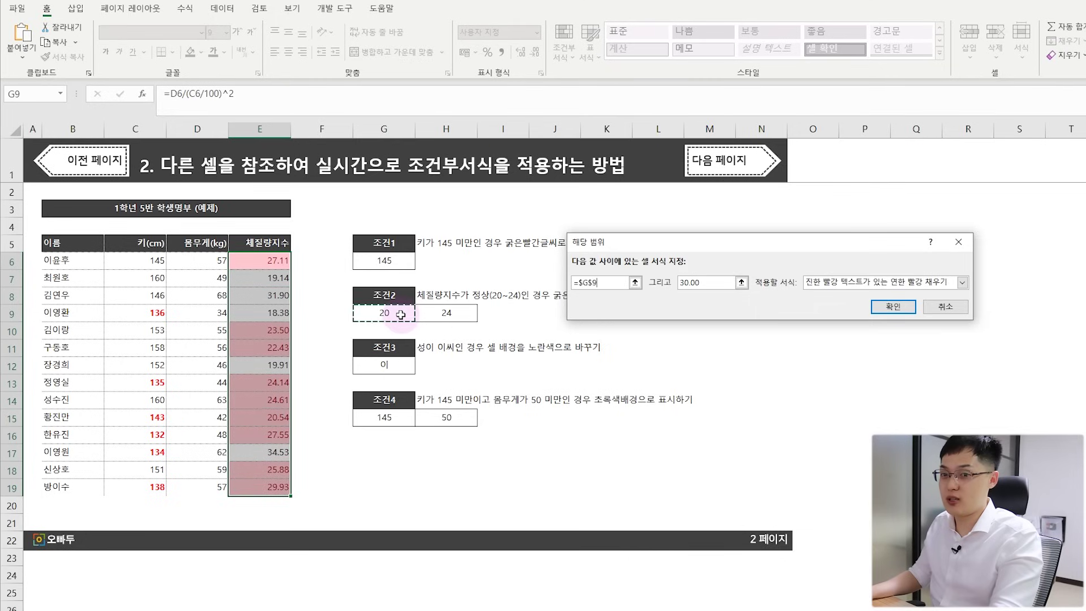
pyautogui.click(704, 282)
pyautogui.write('=')
pyautogui.click(453, 313)
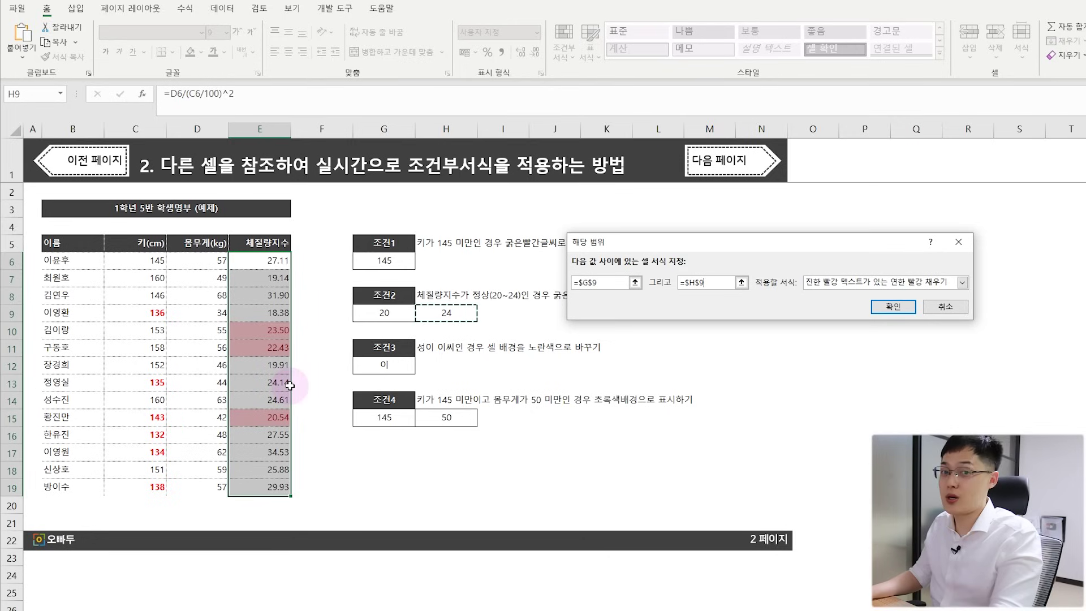
# Step: Give the Between rule a custom format with bold blue font and apply it to the body mass indexes
pyautogui.click(834, 286)
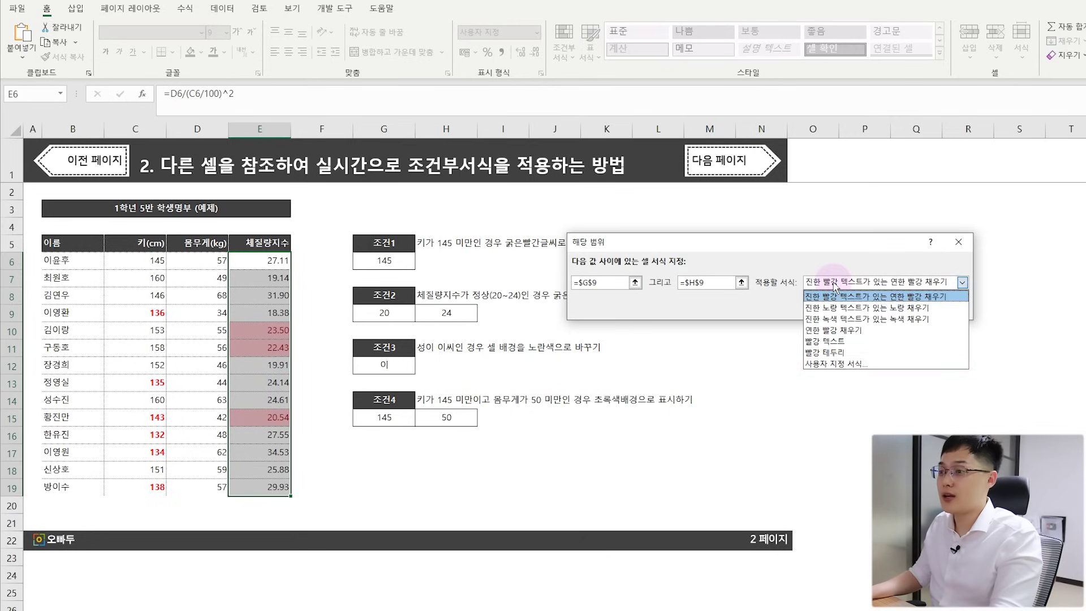
pyautogui.click(843, 364)
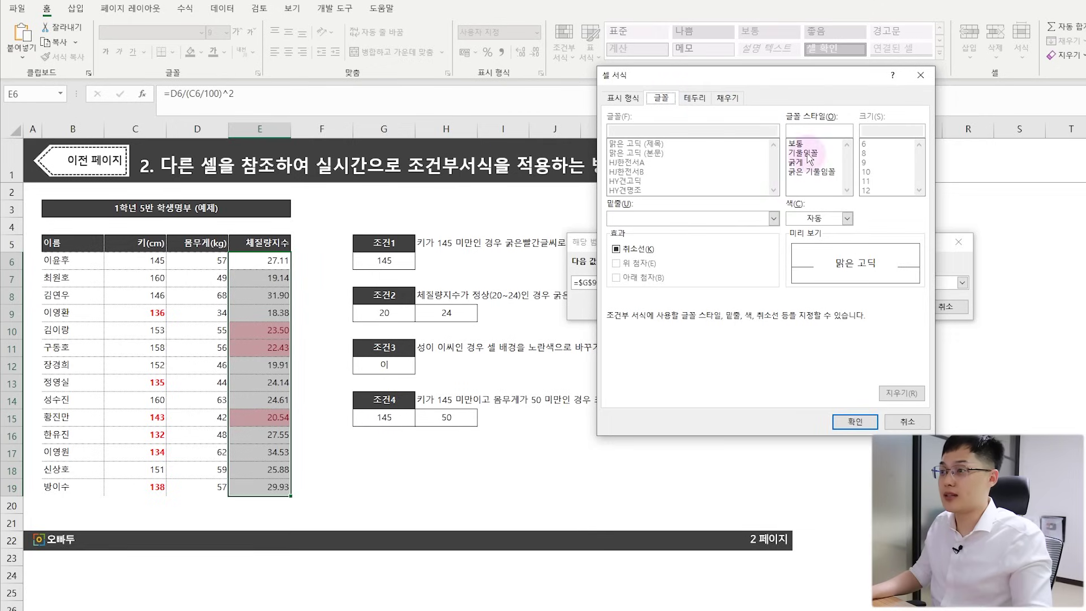
pyautogui.click(817, 218)
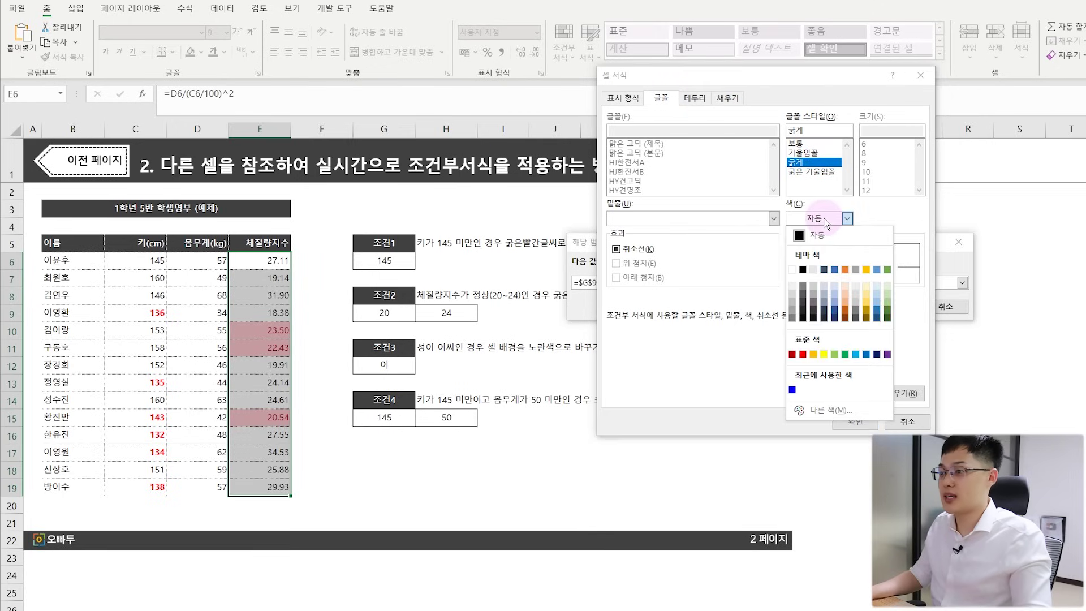
pyautogui.click(792, 389)
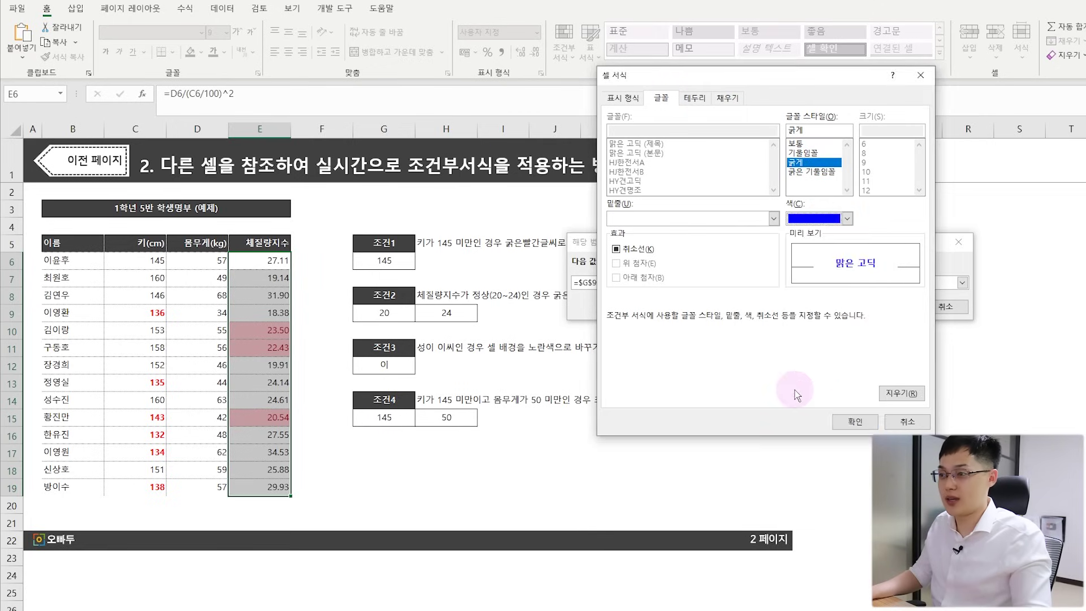
pyautogui.click(854, 422)
pyautogui.click(891, 308)
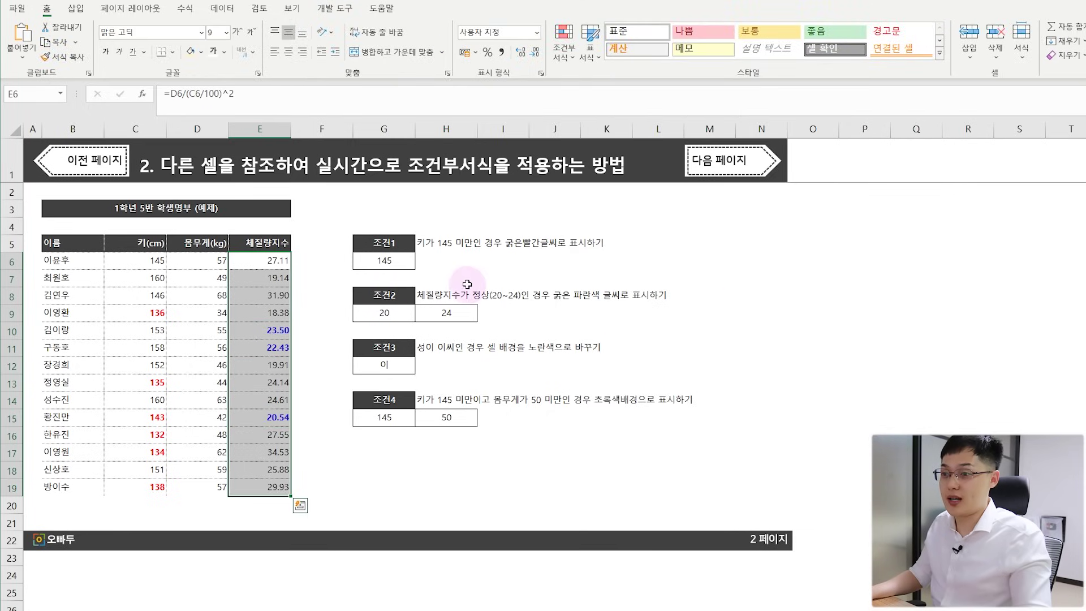
# Step: Check the bold blue body mass indexes in E10 and E11 against the condition 2 limits
pyautogui.click(279, 331)
pyautogui.click(287, 350)
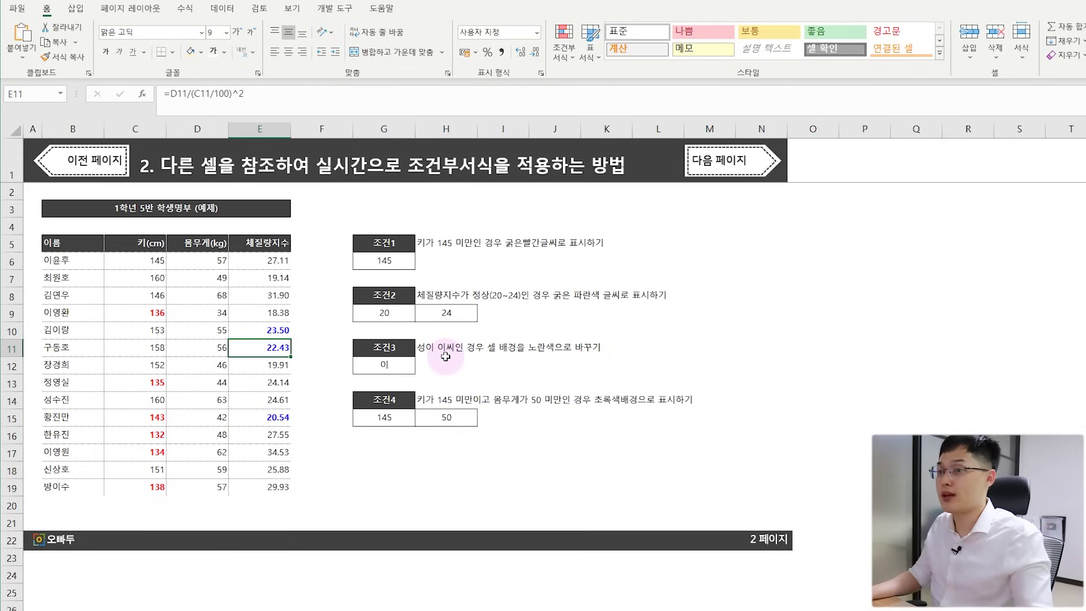
pyautogui.moveTo(89, 262); pyautogui.dragTo(75, 482)
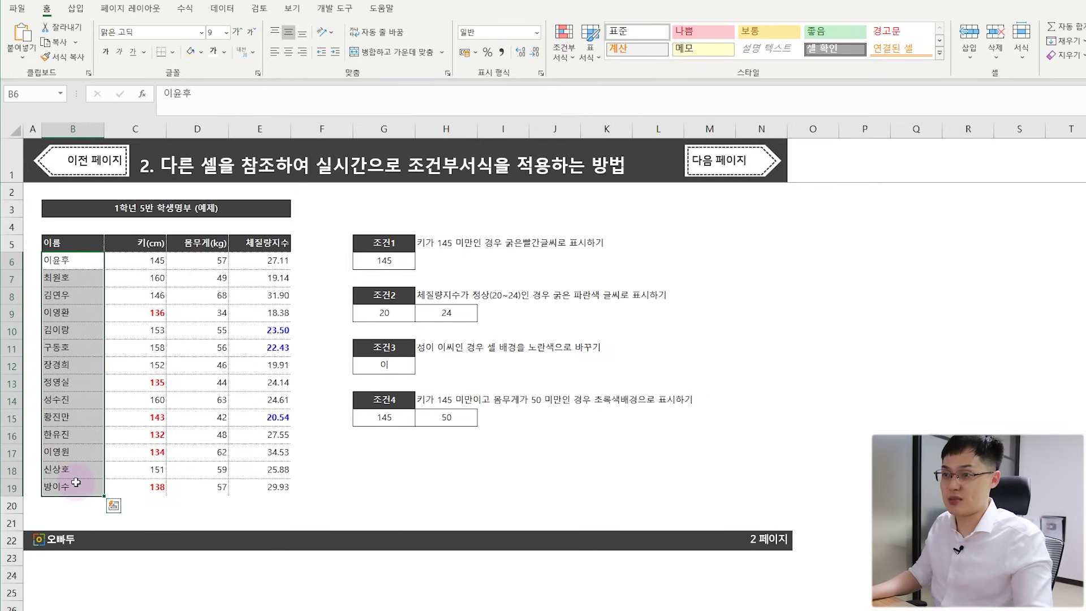
pyautogui.click(566, 59)
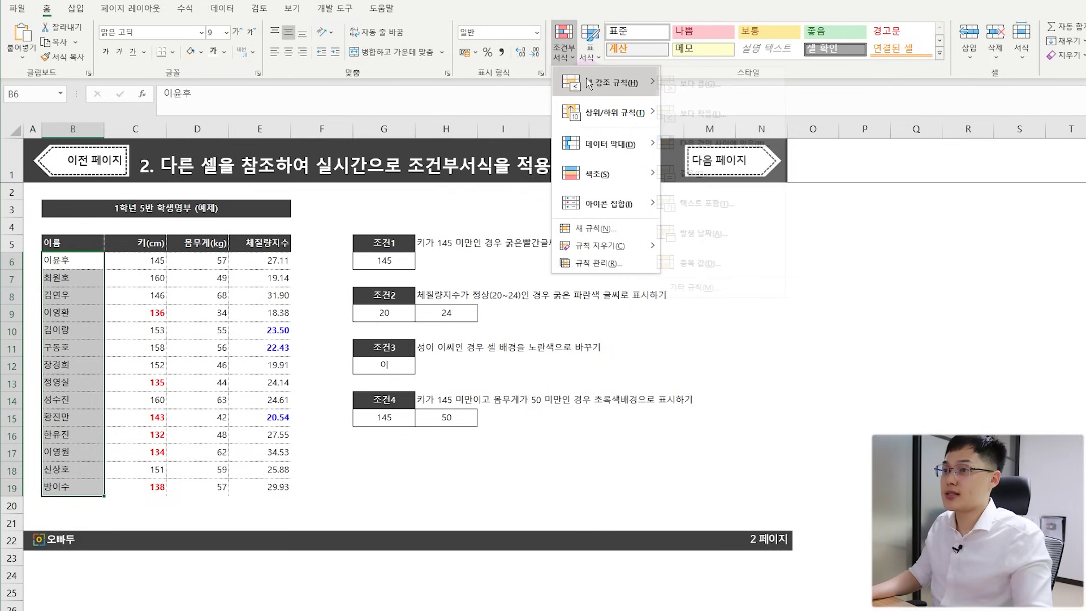
pyautogui.moveTo(589, 84)
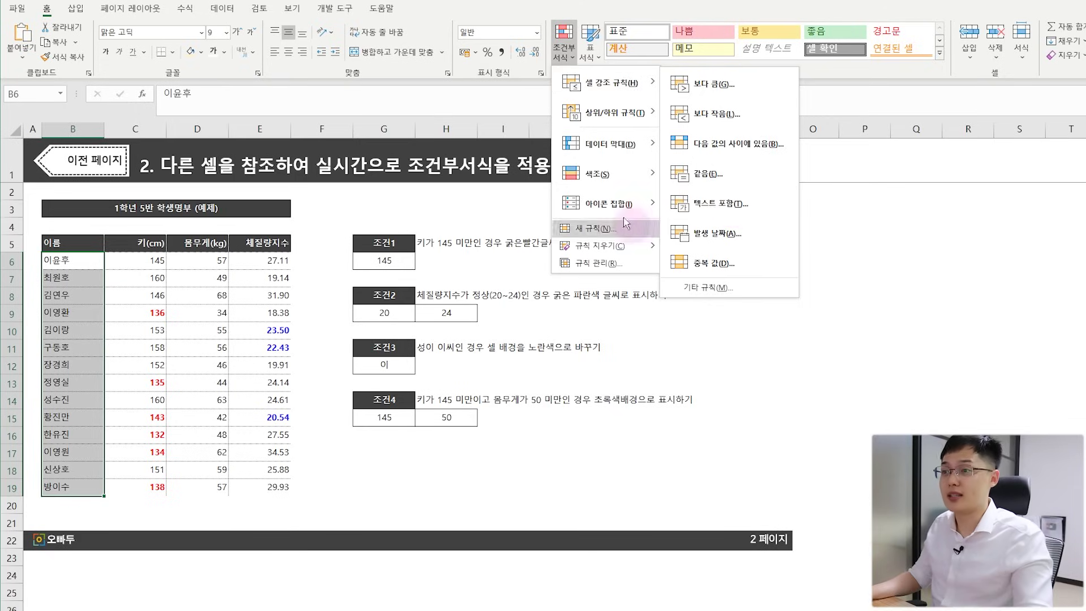
pyautogui.press('Escape')
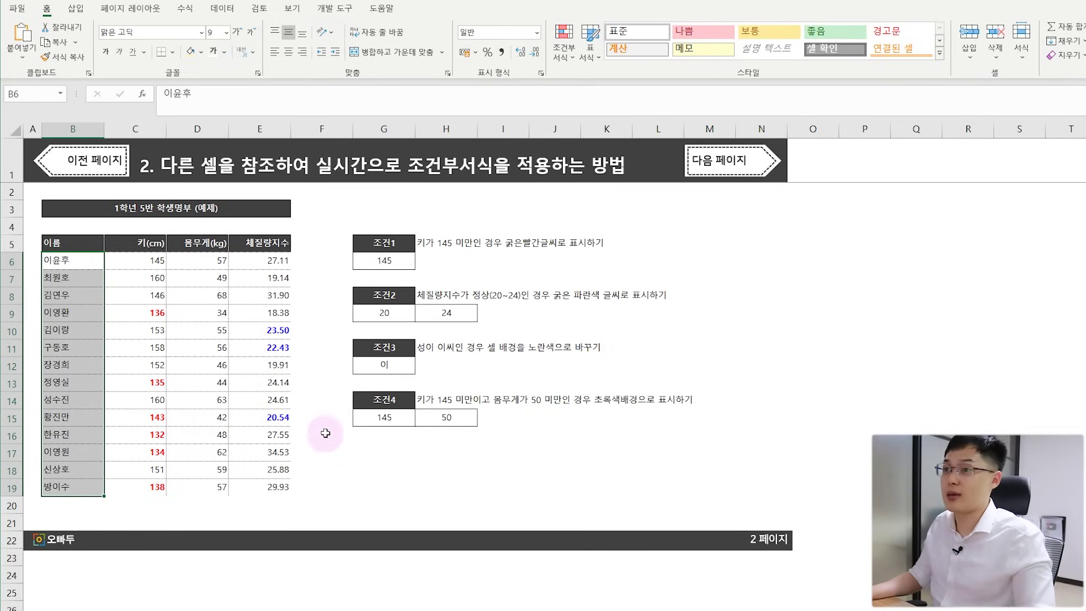
# Step: Start a formula-based conditional formatting rule for the names in B6:B19 with the formula =left($B6,1)=$G$12
pyautogui.moveTo(57, 270); pyautogui.dragTo(80, 482)
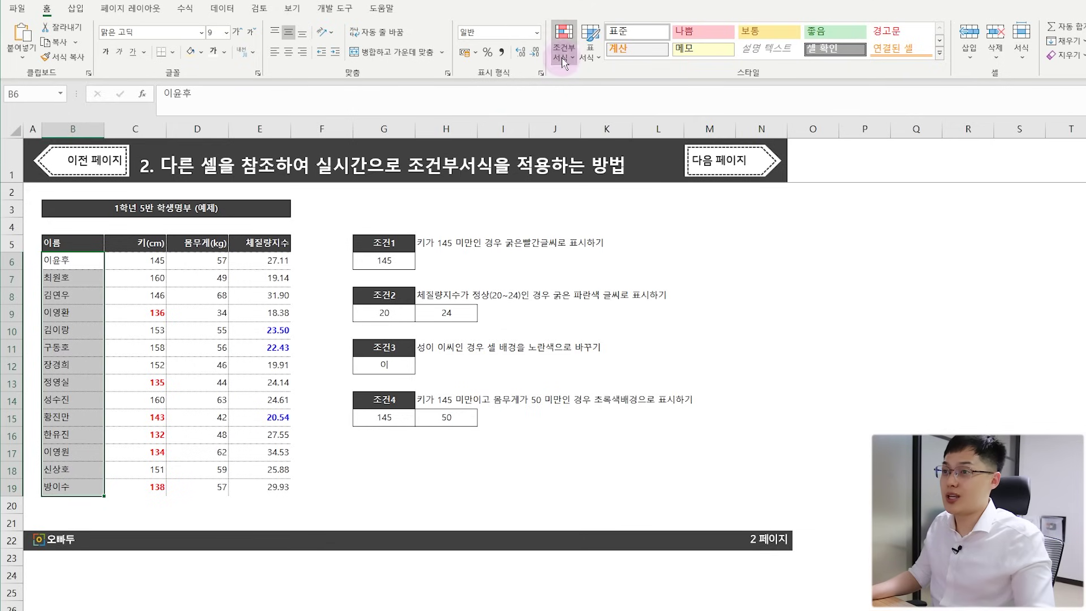
pyautogui.click(564, 56)
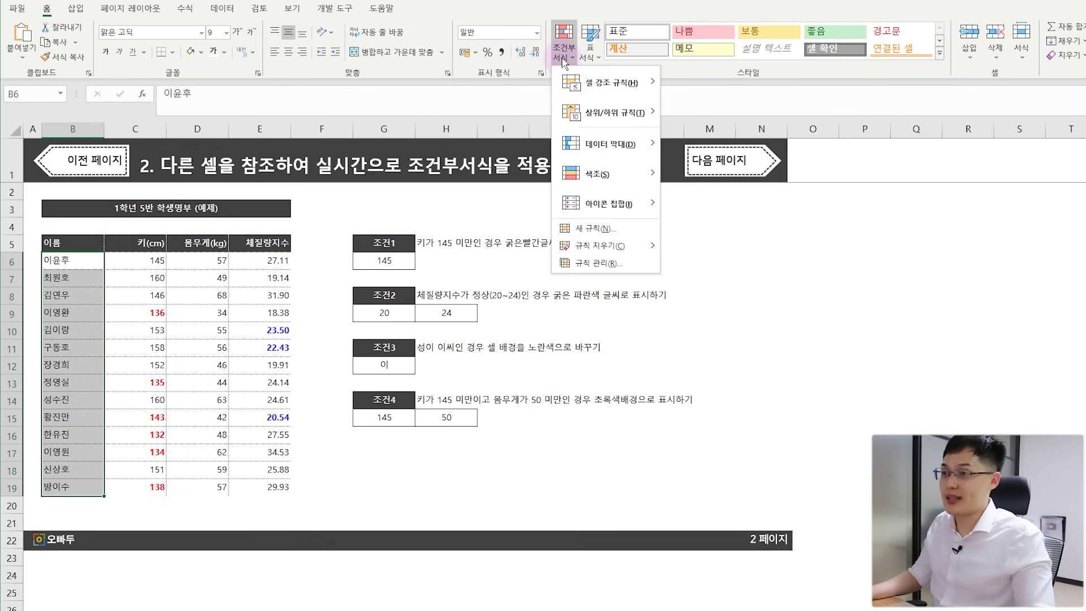
pyautogui.click(587, 229)
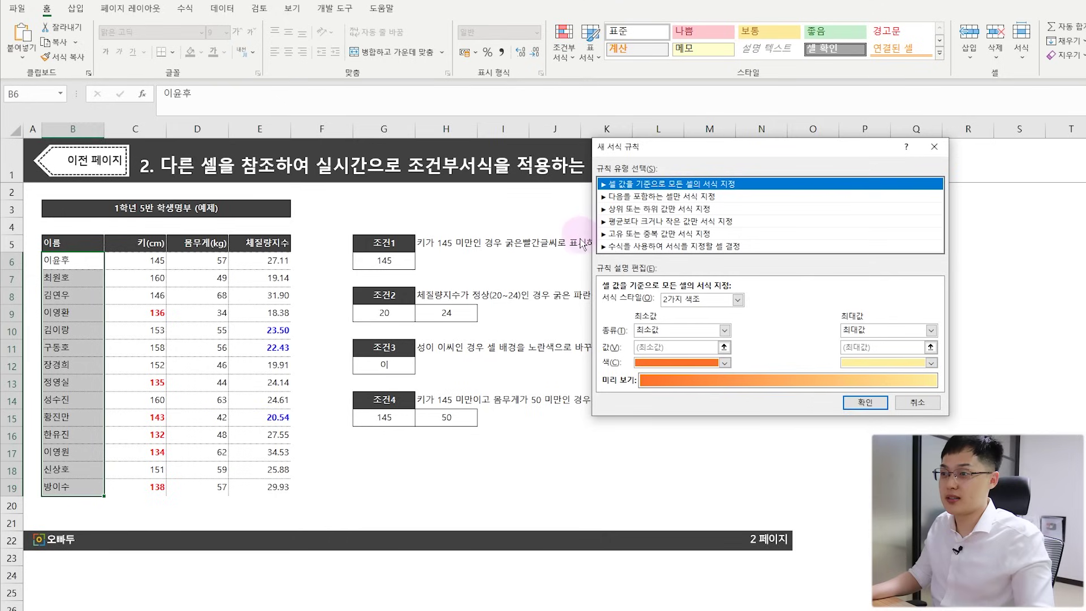
pyautogui.click(622, 247)
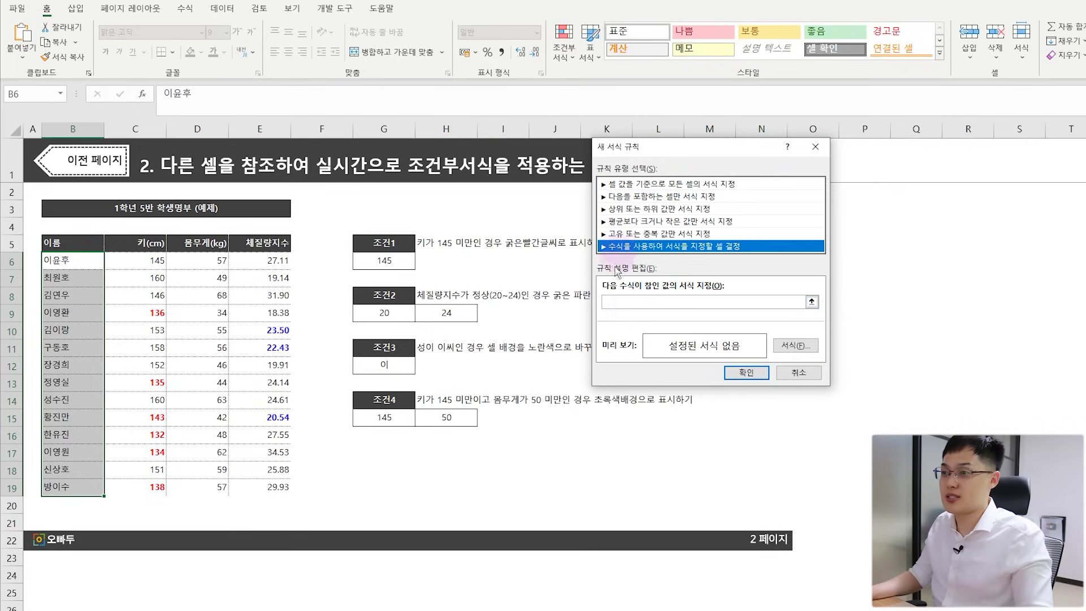
pyautogui.click(635, 305)
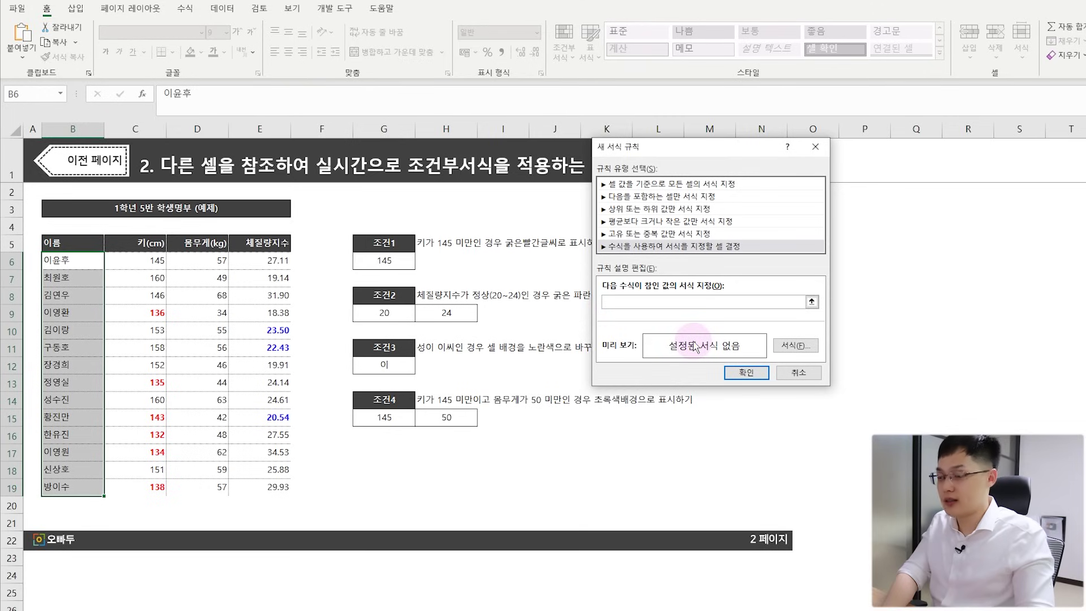
pyautogui.write('left(')
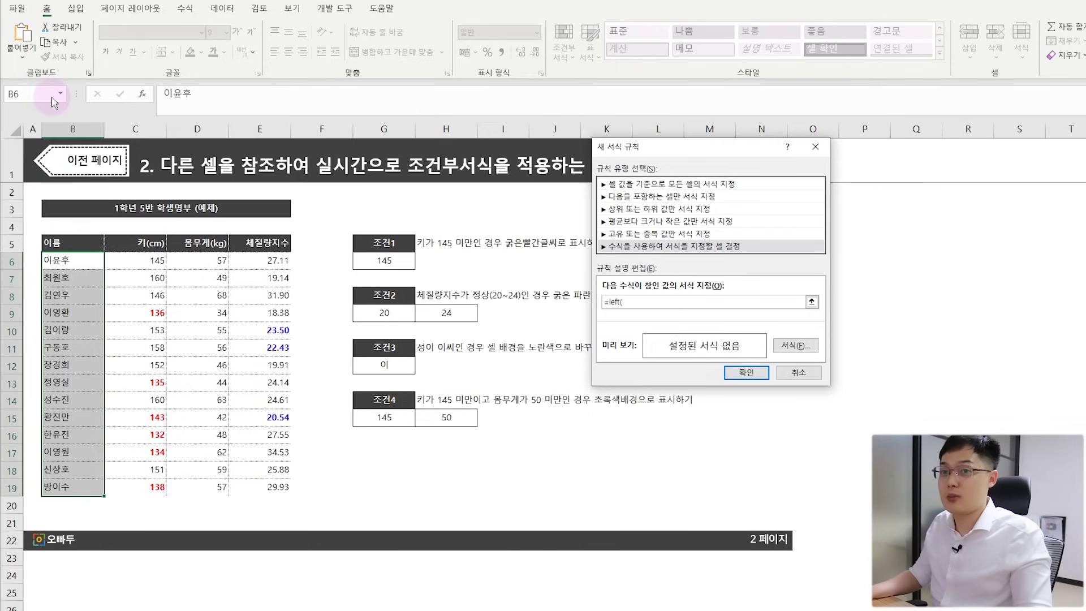
pyautogui.click(83, 264)
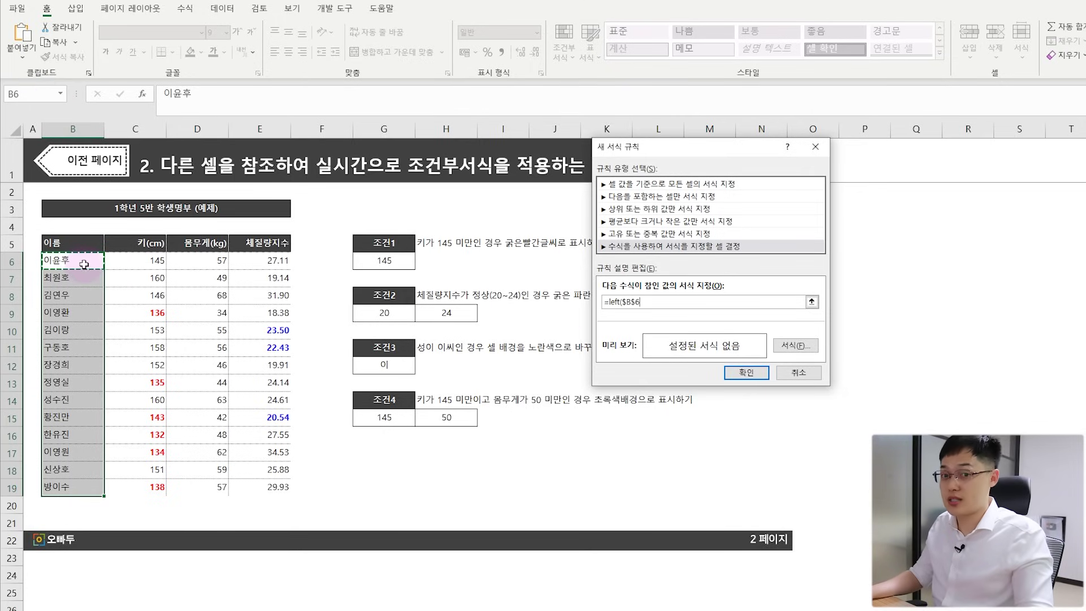
pyautogui.write(',1')
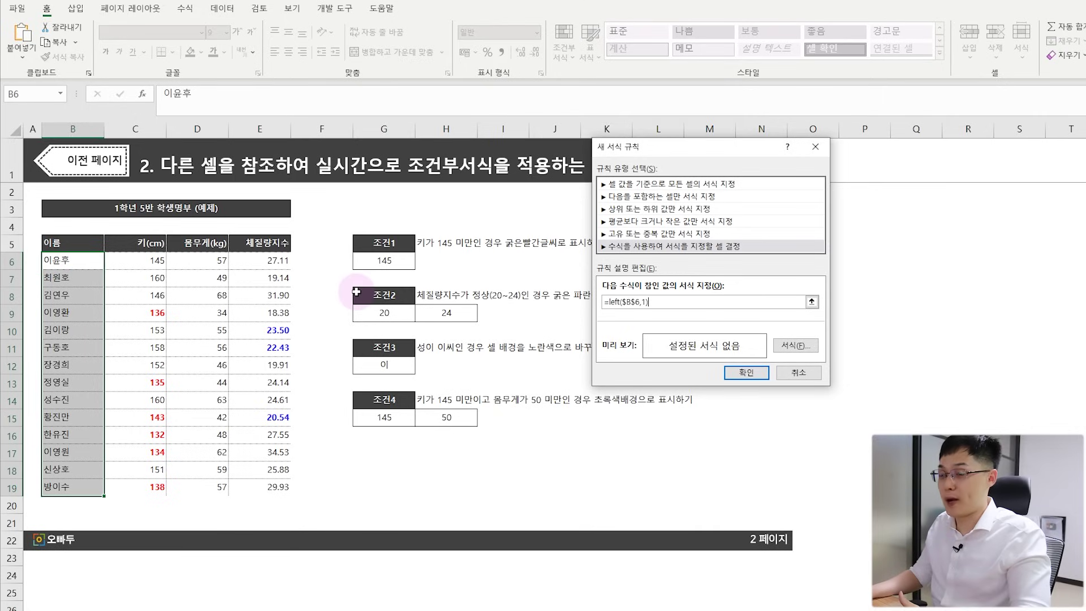
pyautogui.write('=')
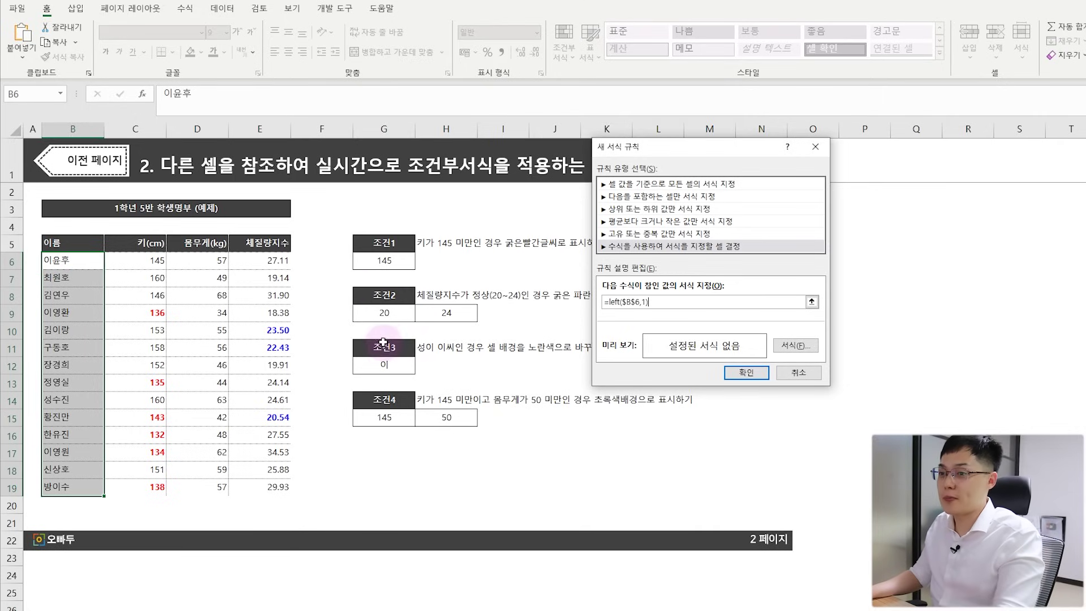
pyautogui.click(390, 364)
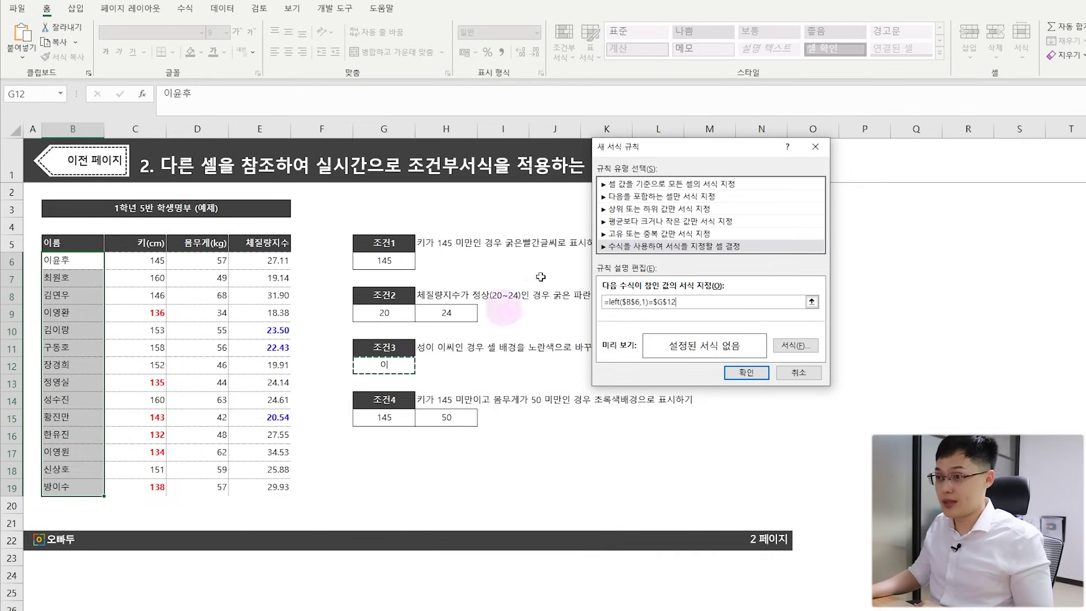
pyautogui.click(638, 302)
pyautogui.press('BackSpace')
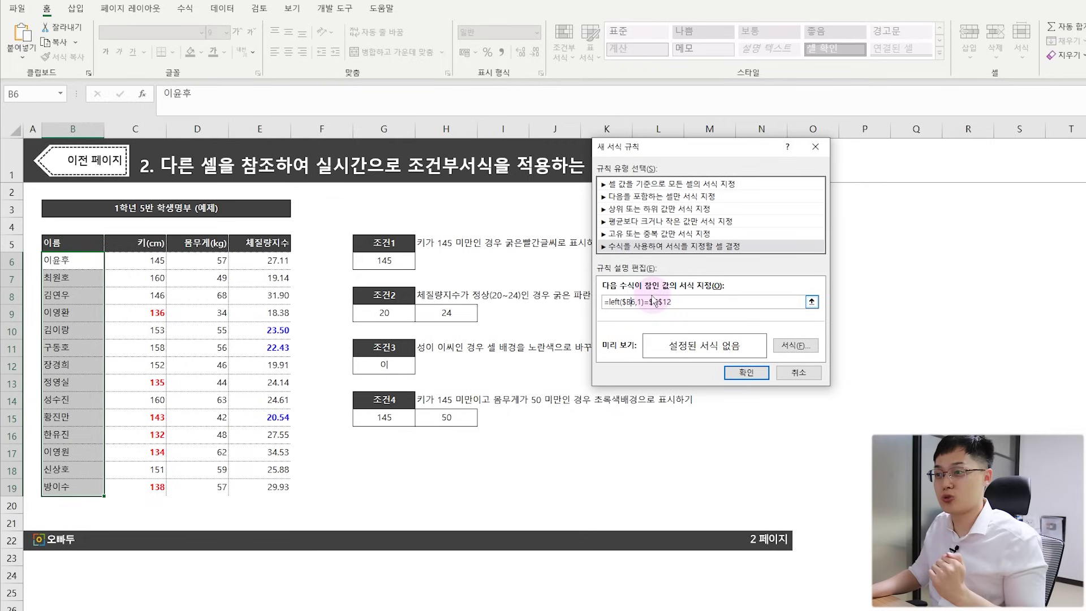
# Step: Give the surname rule a yellow background fill and apply it to the names in B6:B19
pyautogui.moveTo(616, 146); pyautogui.dragTo(653, 138)
pyautogui.click(832, 337)
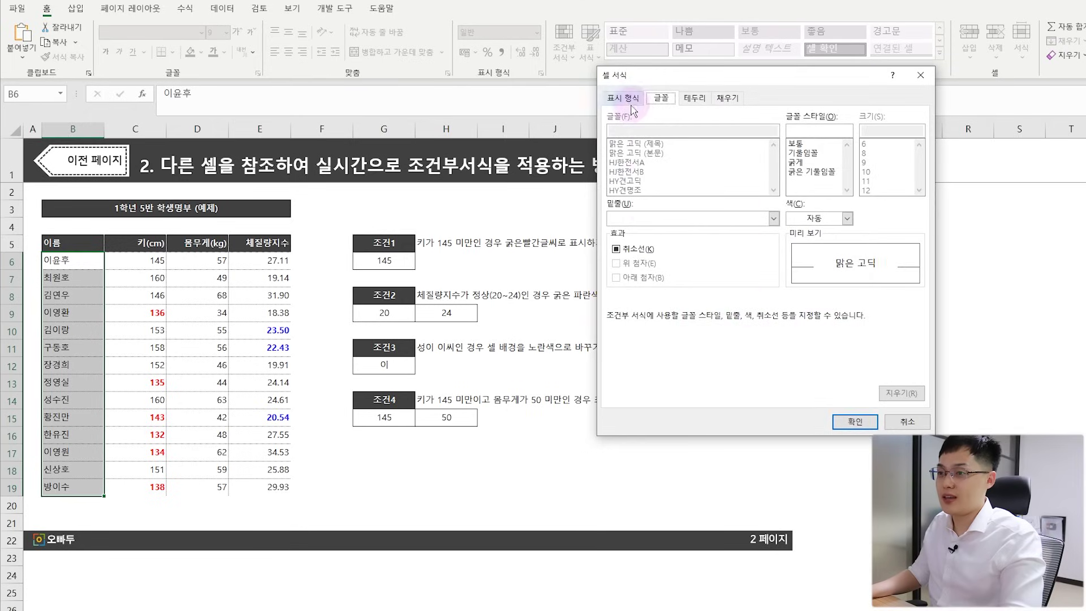
pyautogui.moveTo(628, 76); pyautogui.dragTo(677, 76)
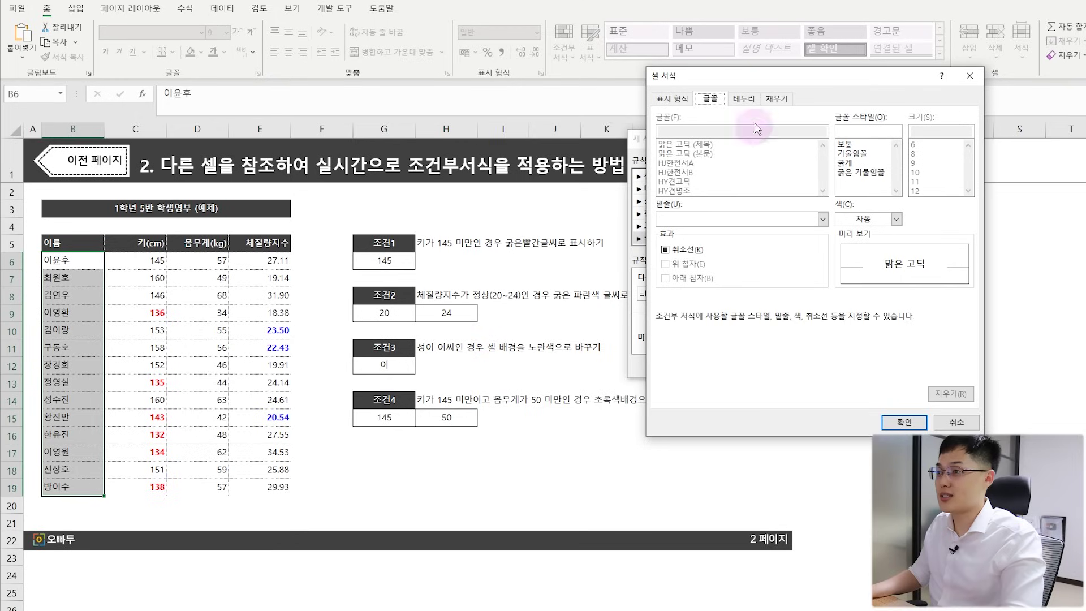
pyautogui.click(777, 98)
pyautogui.click(702, 226)
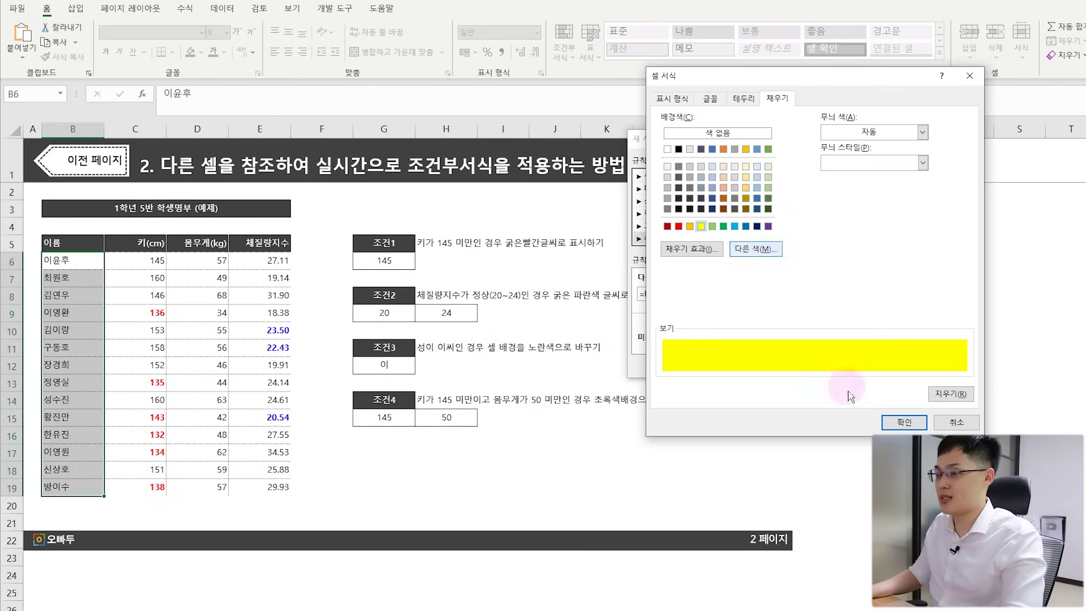
pyautogui.click(904, 422)
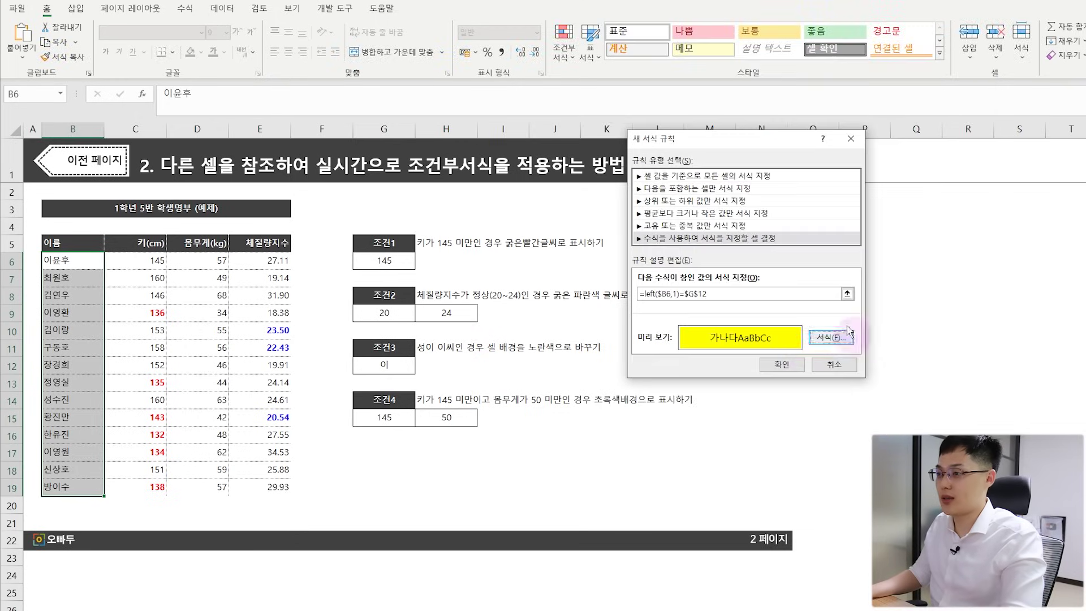
pyautogui.click(782, 365)
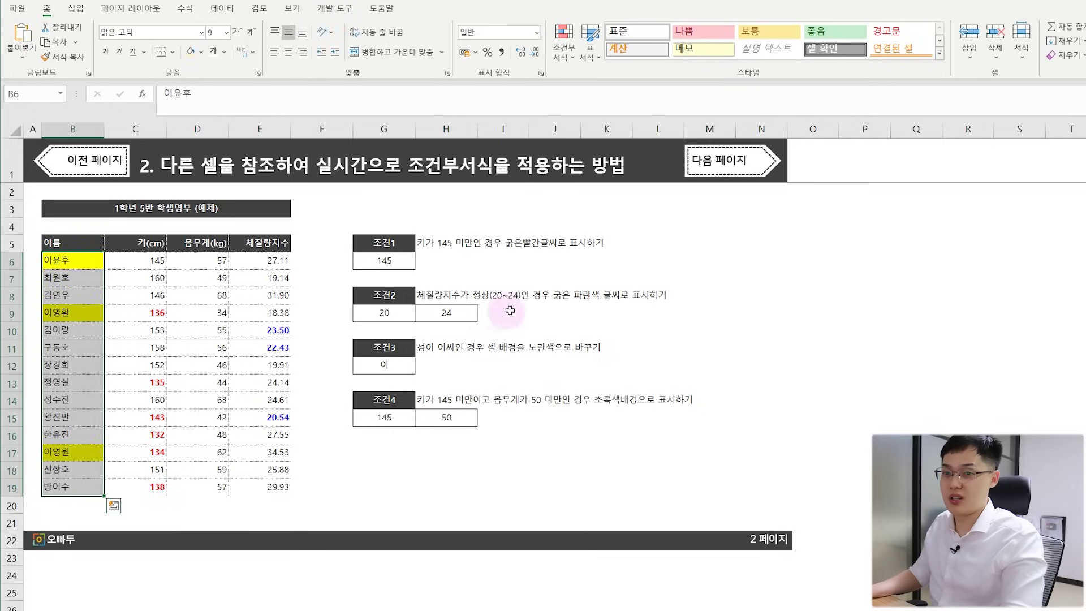
# Step: Check the yellow-highlighted names in B6, B9 and B17
pyautogui.click(138, 280)
pyautogui.click(83, 258)
pyautogui.click(85, 311)
pyautogui.click(72, 451)
# Step: Test the surname rule by setting the condition 3 value in G12 successively to 김, 장 and 정
pyautogui.click(376, 367)
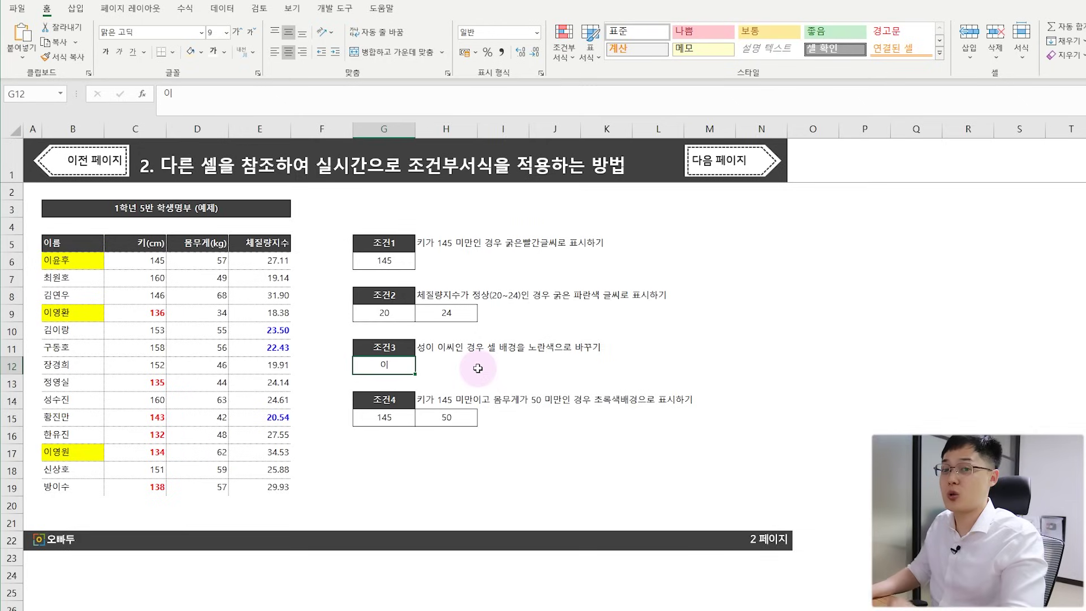
pyautogui.write('r')
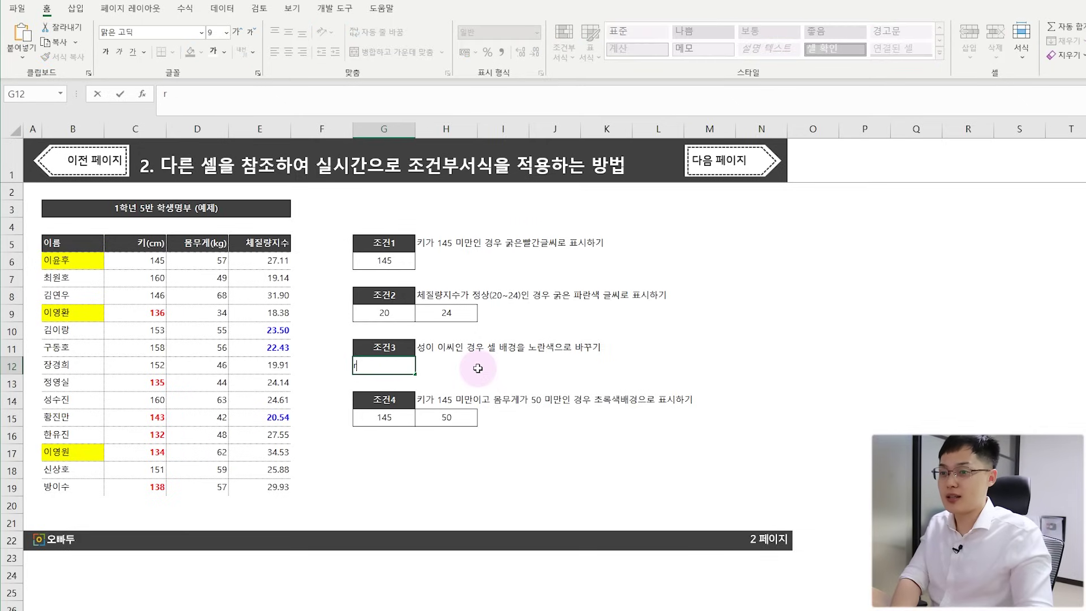
pyautogui.hotkey('ctrl', 'Return')
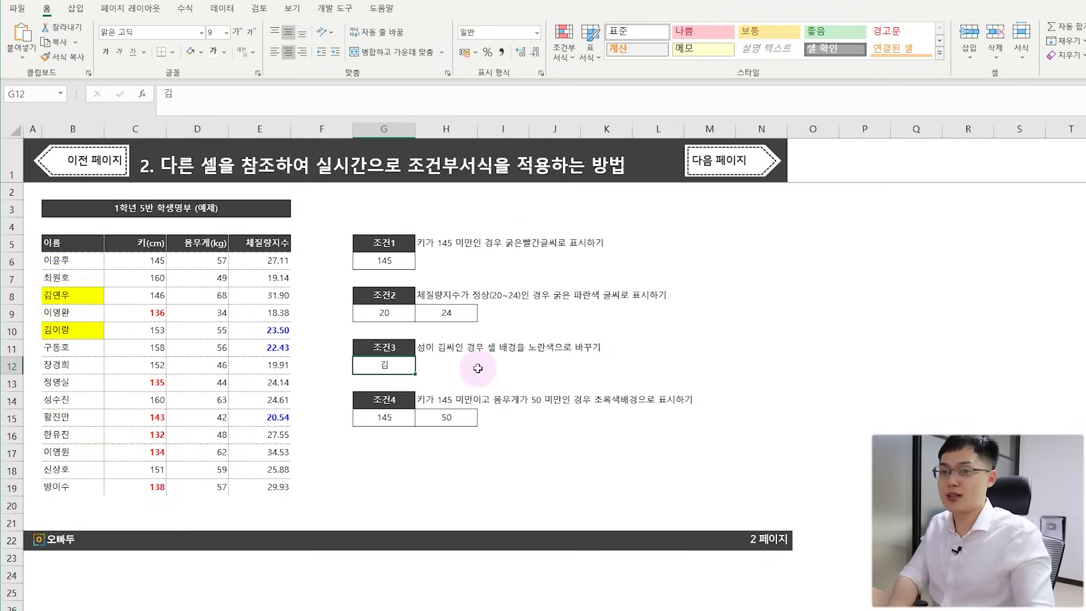
pyautogui.write('장')
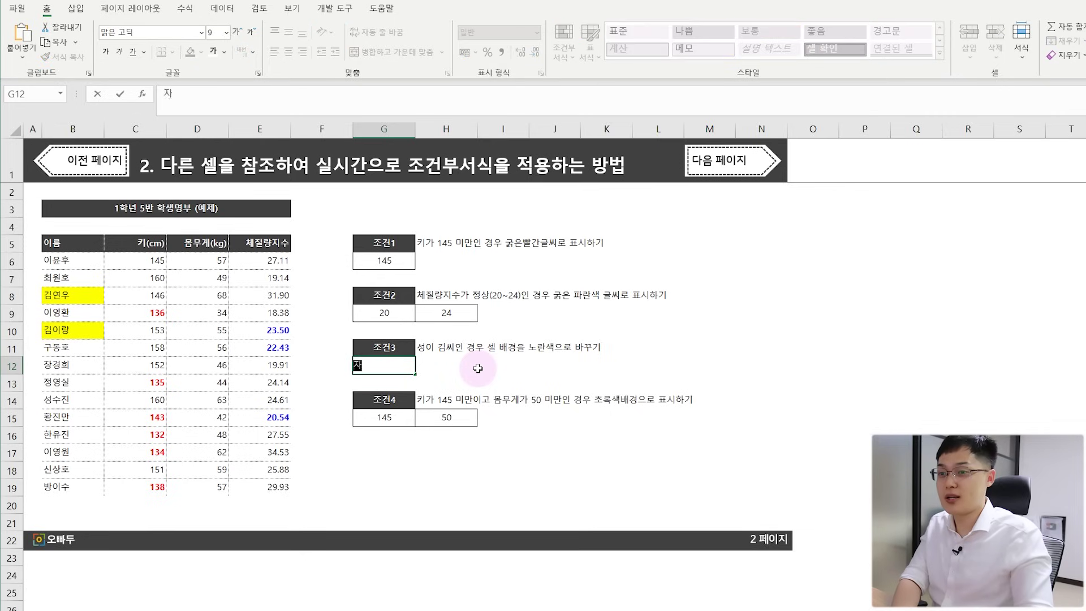
pyautogui.hotkey('ctrl', 'Return')
pyautogui.write('정')
pyautogui.hotkey('ctrl', 'Return')
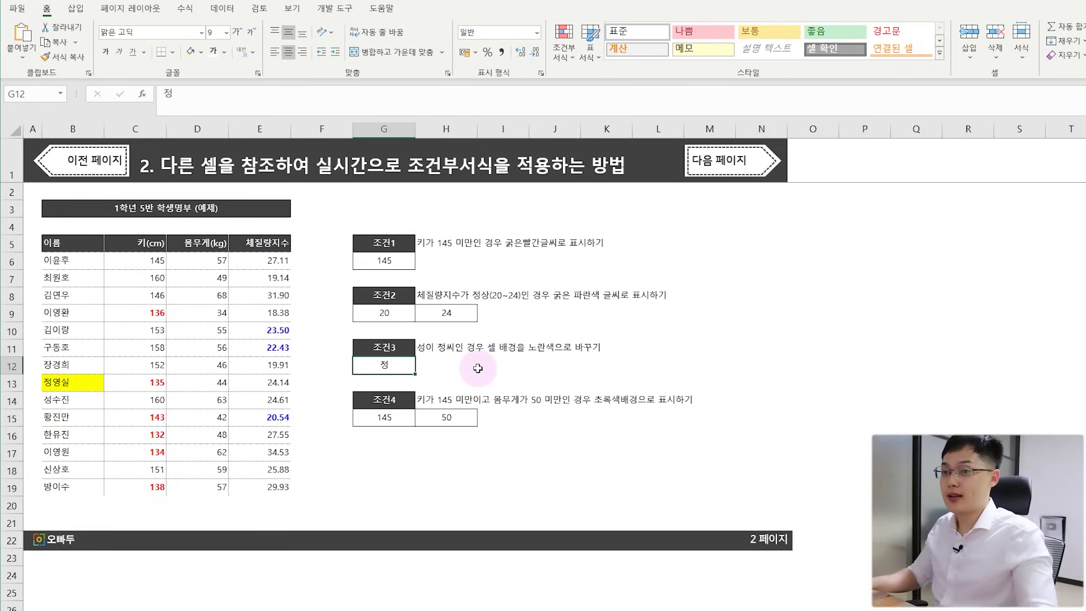
pyautogui.moveTo(77, 259); pyautogui.dragTo(72, 470)
pyautogui.moveTo(136, 260); pyautogui.dragTo(136, 365)
pyautogui.moveTo(260, 266); pyautogui.dragTo(260, 382)
pyautogui.keyDown('ctrl'); pyautogui.moveTo(73, 261); pyautogui.dragTo(86, 342); pyautogui.keyUp('ctrl')
pyautogui.keyDown('ctrl'); pyautogui.moveTo(136, 261); pyautogui.dragTo(136, 348); pyautogui.keyUp('ctrl')
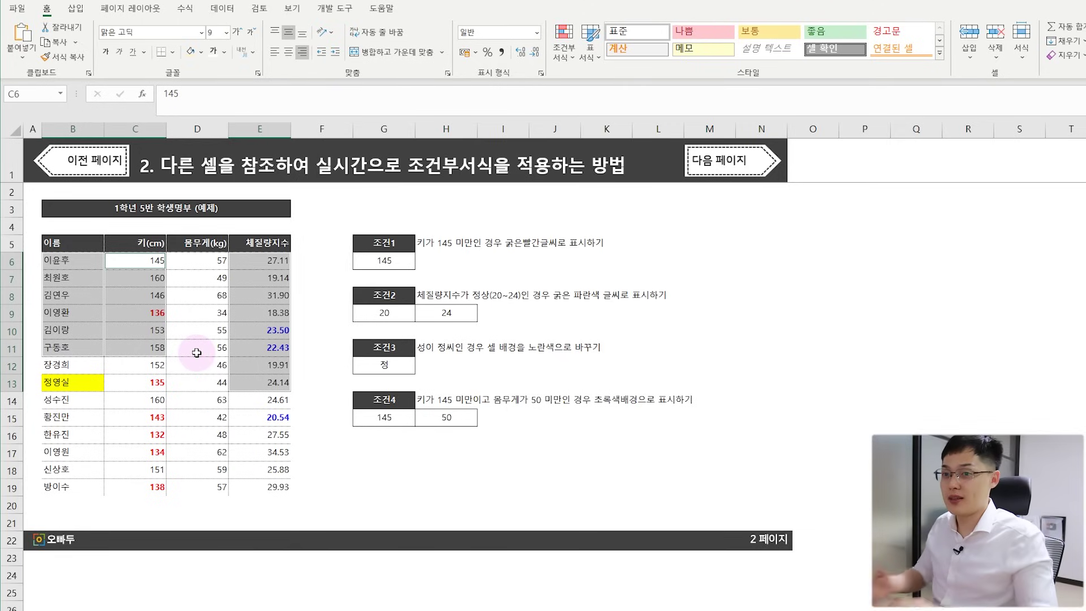
# Step: Start a formula-based conditional formatting rule for the heights and weights in C6:D19 with the comparison =$C$6<$G$15
pyautogui.moveTo(148, 261); pyautogui.dragTo(190, 490)
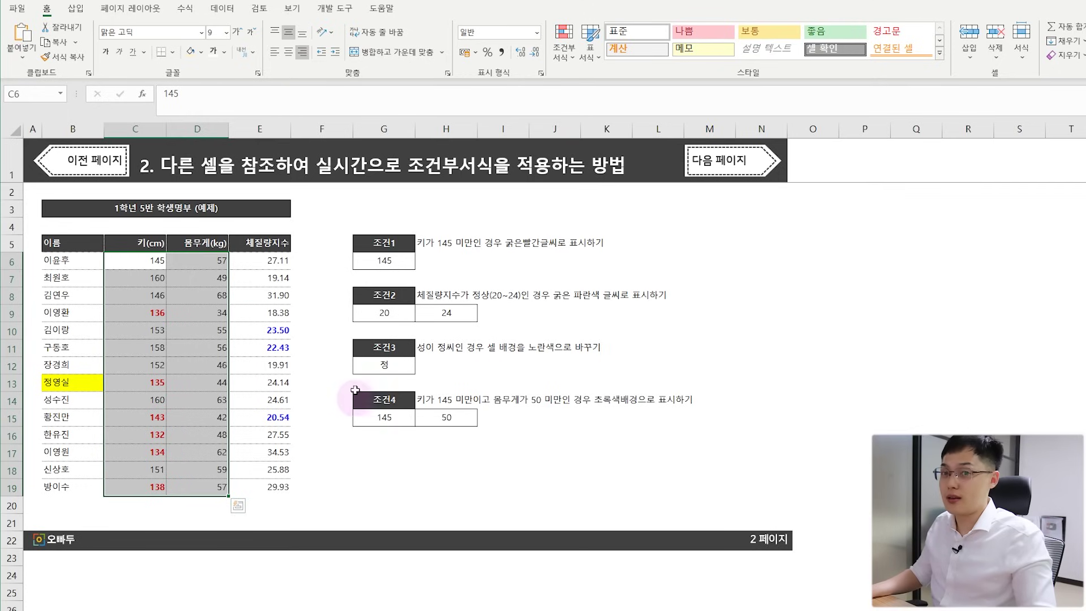
pyautogui.click(560, 55)
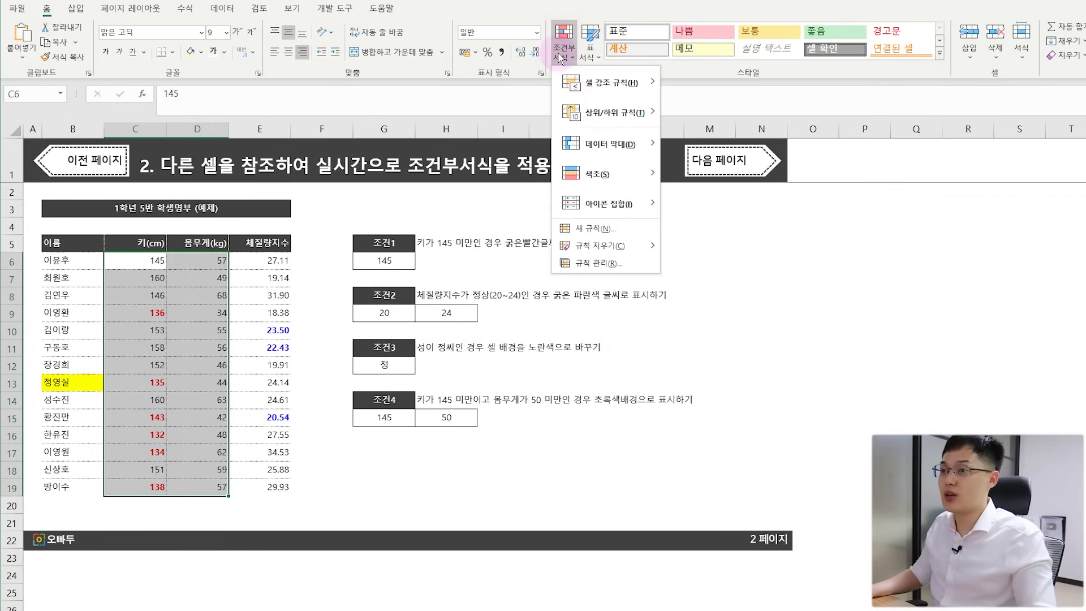
pyautogui.click(597, 226)
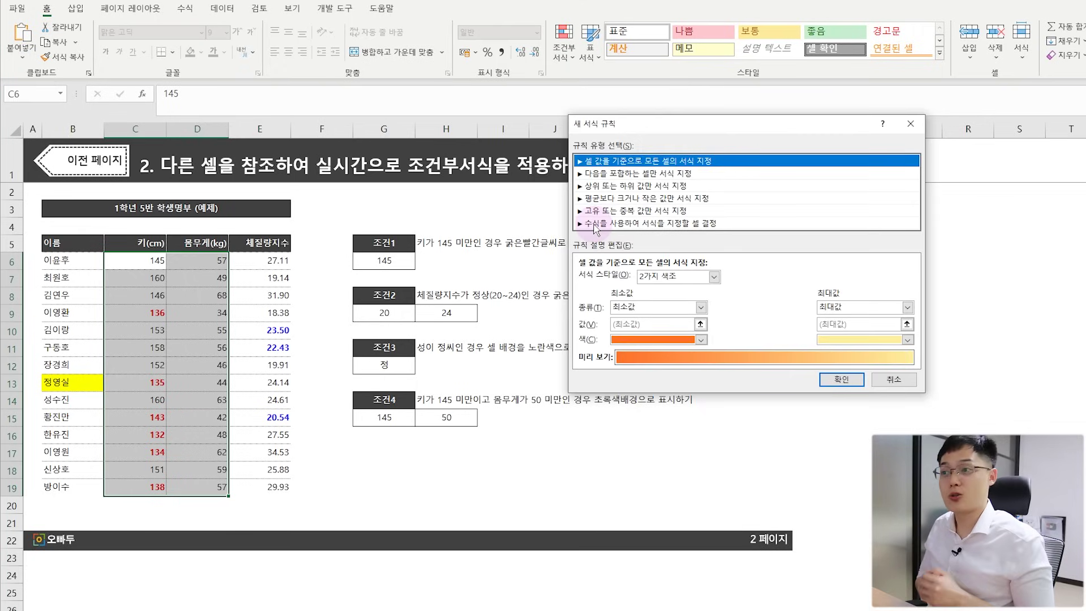
pyautogui.click(594, 224)
pyautogui.click(600, 279)
pyautogui.write('=')
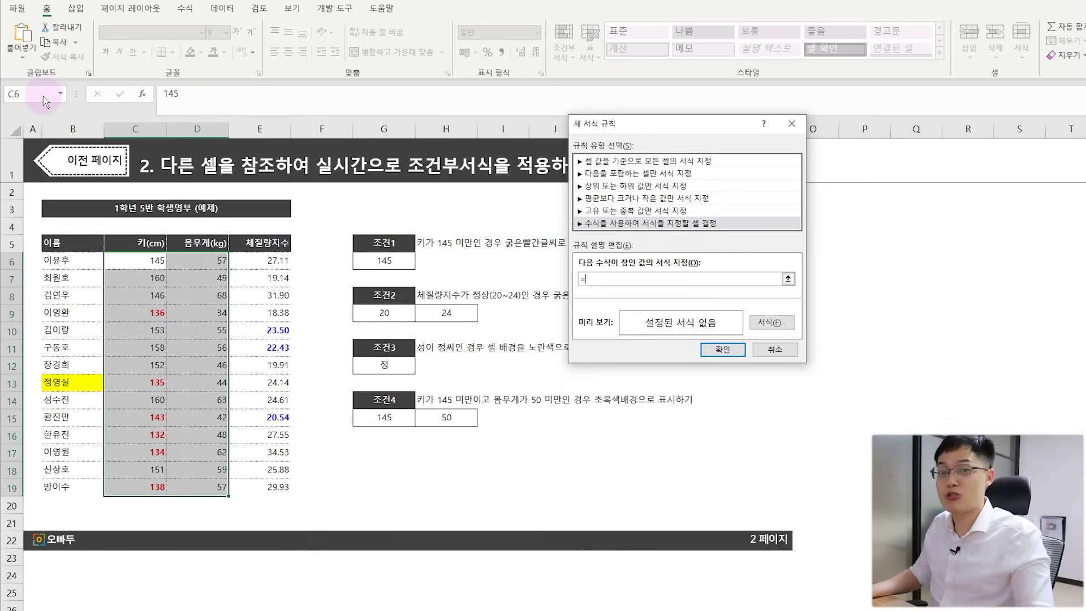
pyautogui.click(135, 261)
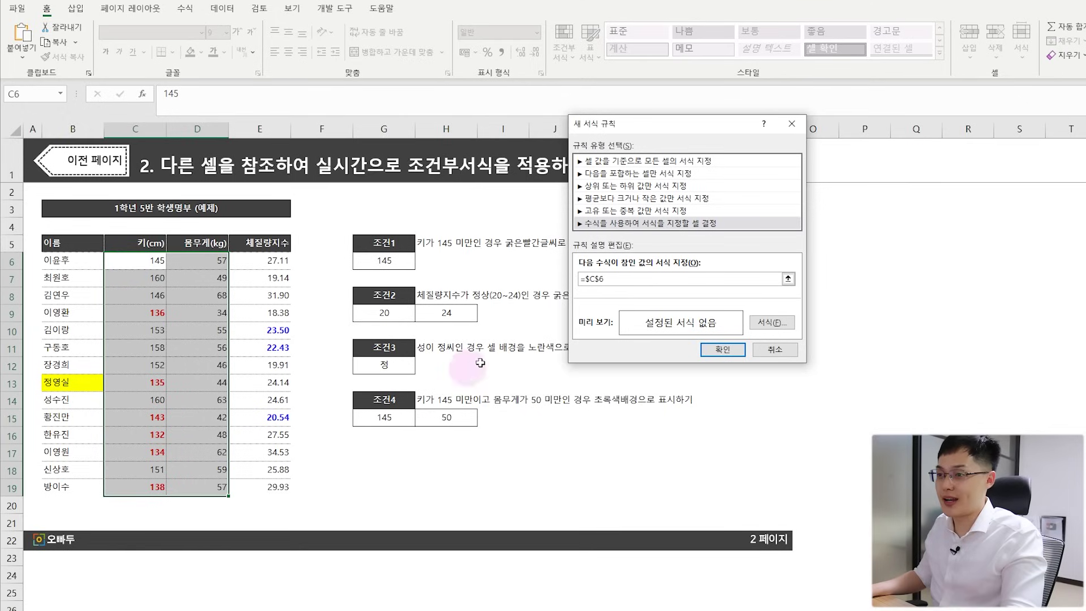
pyautogui.write('<')
pyautogui.click(385, 416)
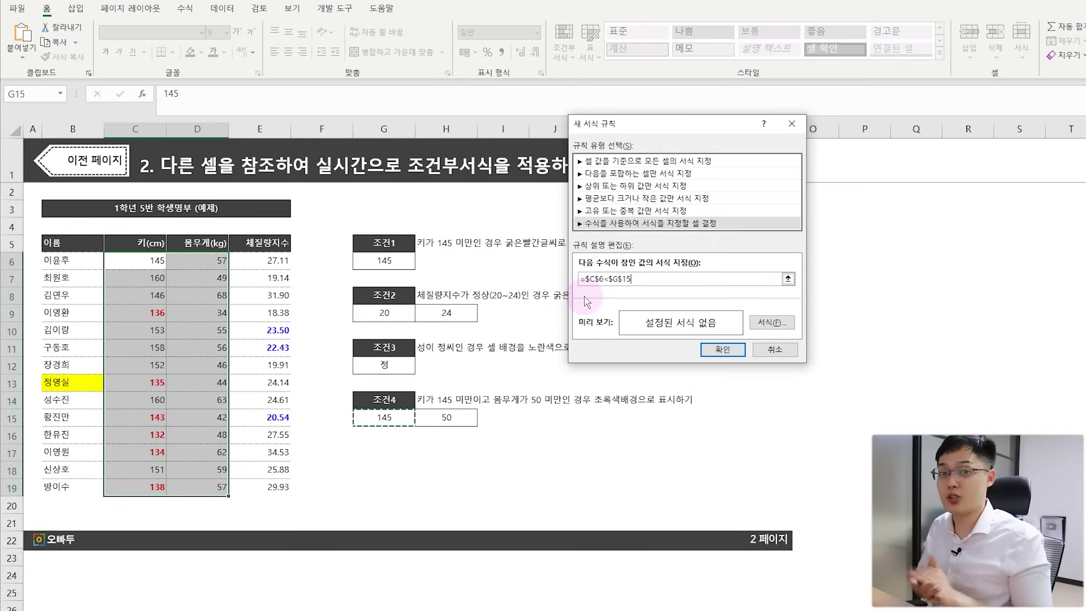
# Step: Extend the rule's formula to the two-condition AND formula =and($C6<$G$15,$D6<$H$15), with only the columns of C6 and D6 fixed
pyautogui.click(584, 279)
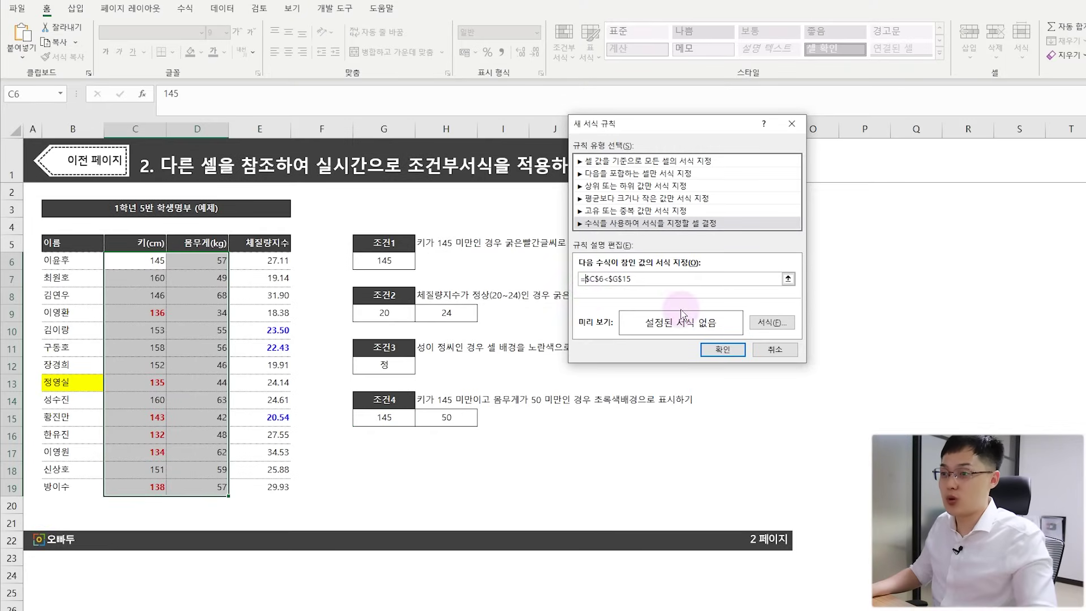
pyautogui.write('and(')
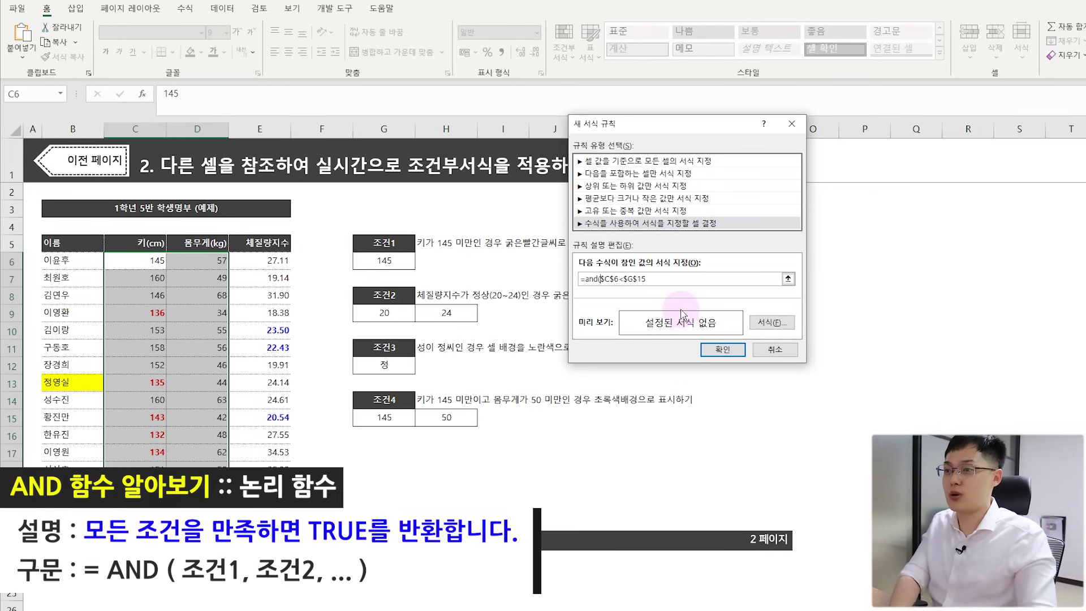
pyautogui.click(681, 279)
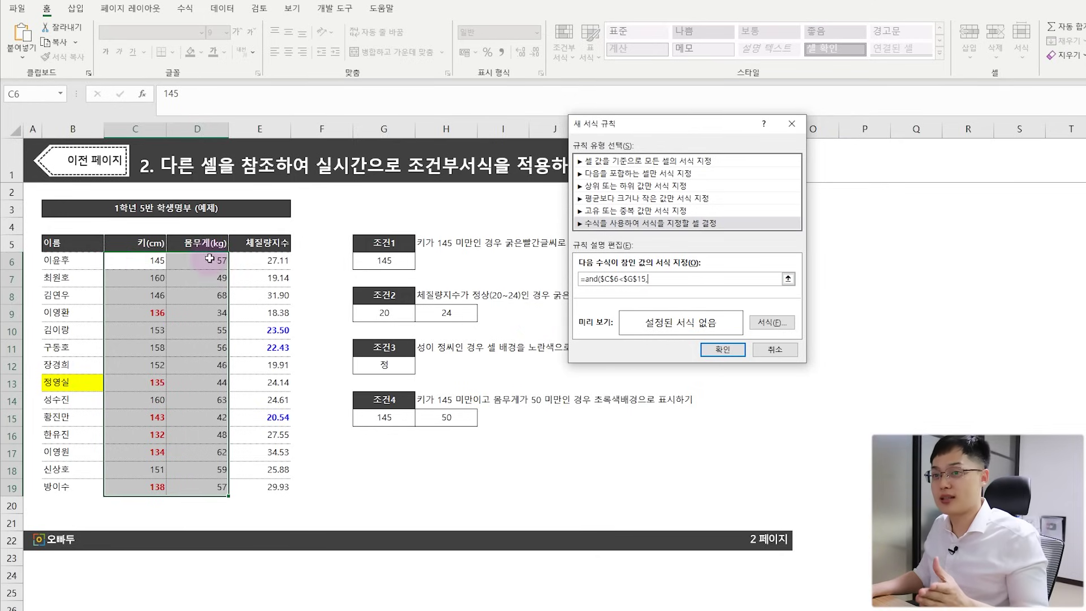
pyautogui.write('<')
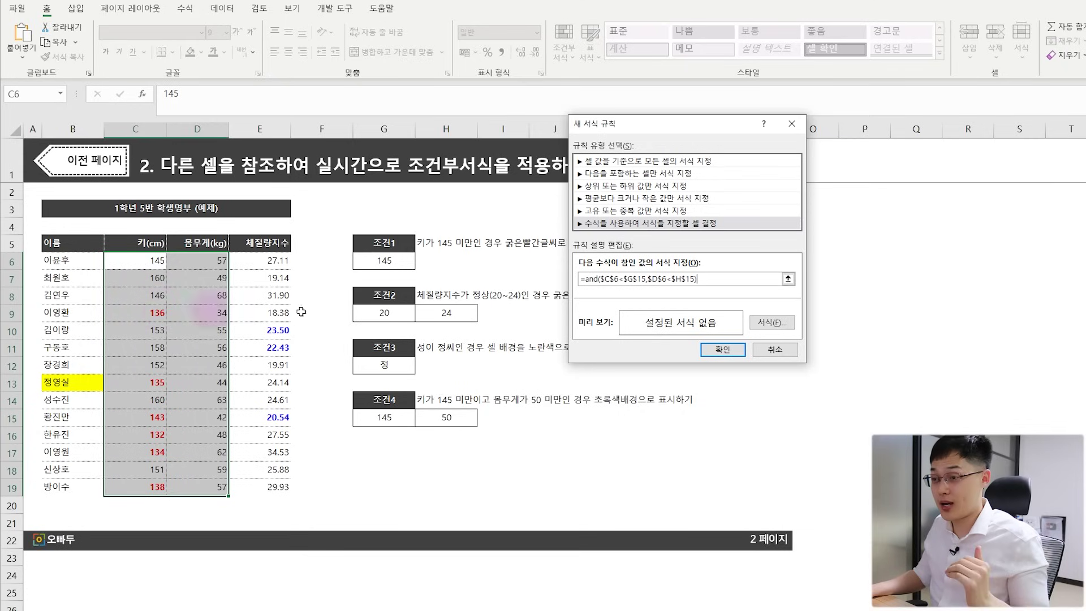
pyautogui.click(614, 278)
pyautogui.press('BackSpace')
pyautogui.click(658, 279)
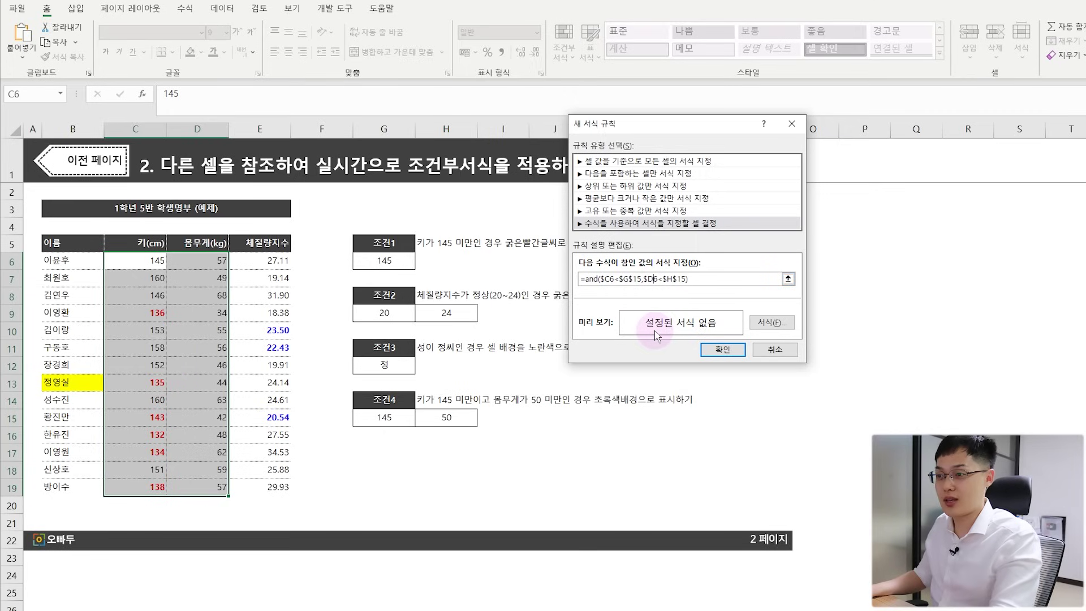
# Step: Give the height-and-weight rule a green background fill and apply it to C6:D19
pyautogui.click(764, 328)
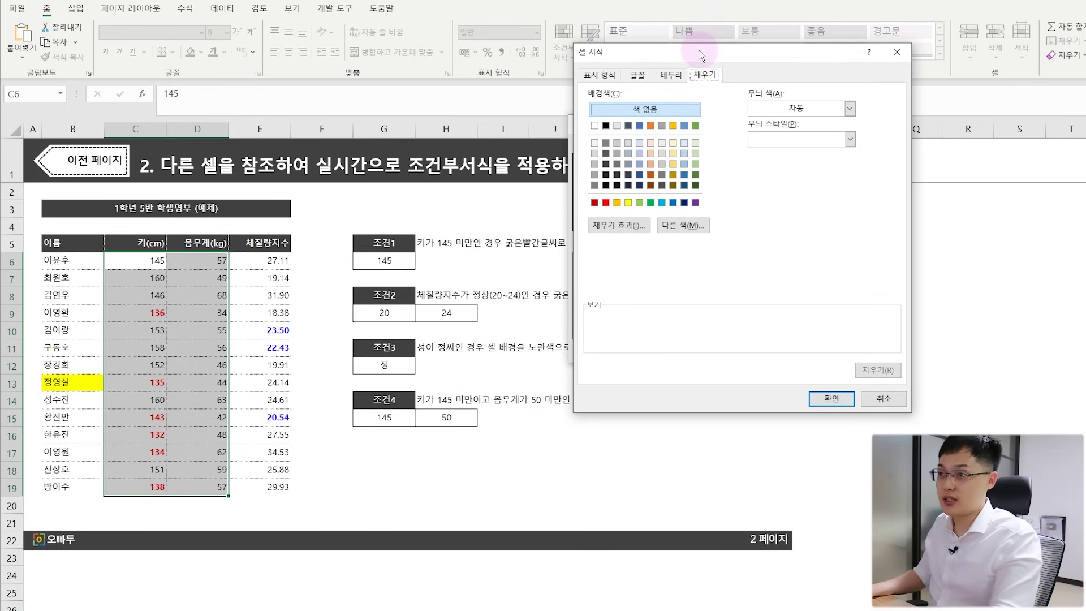
pyautogui.moveTo(700, 55); pyautogui.dragTo(841, 68)
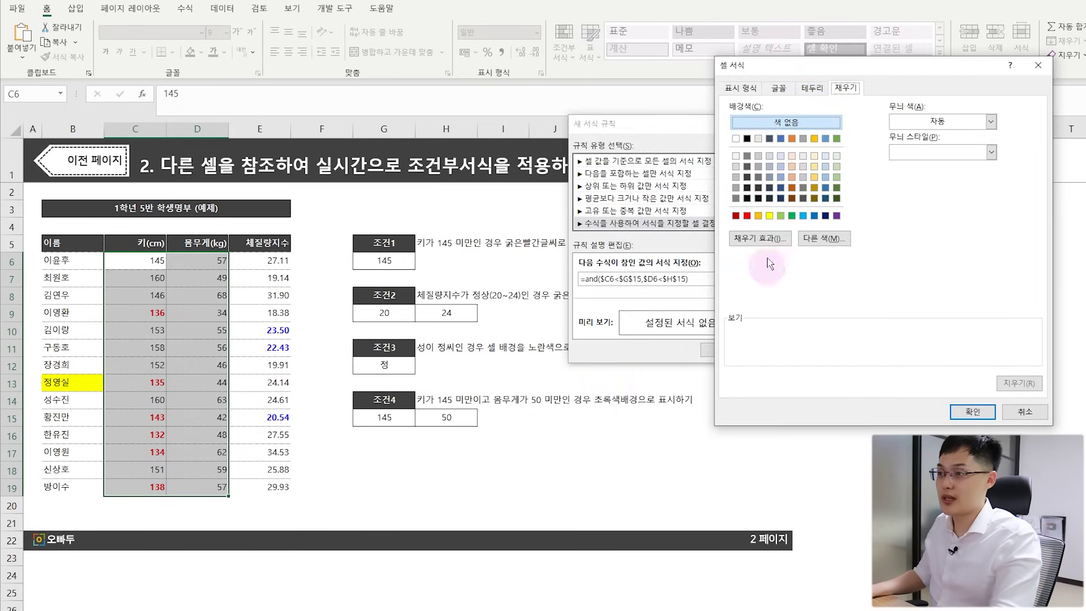
pyautogui.click(792, 215)
pyautogui.click(960, 413)
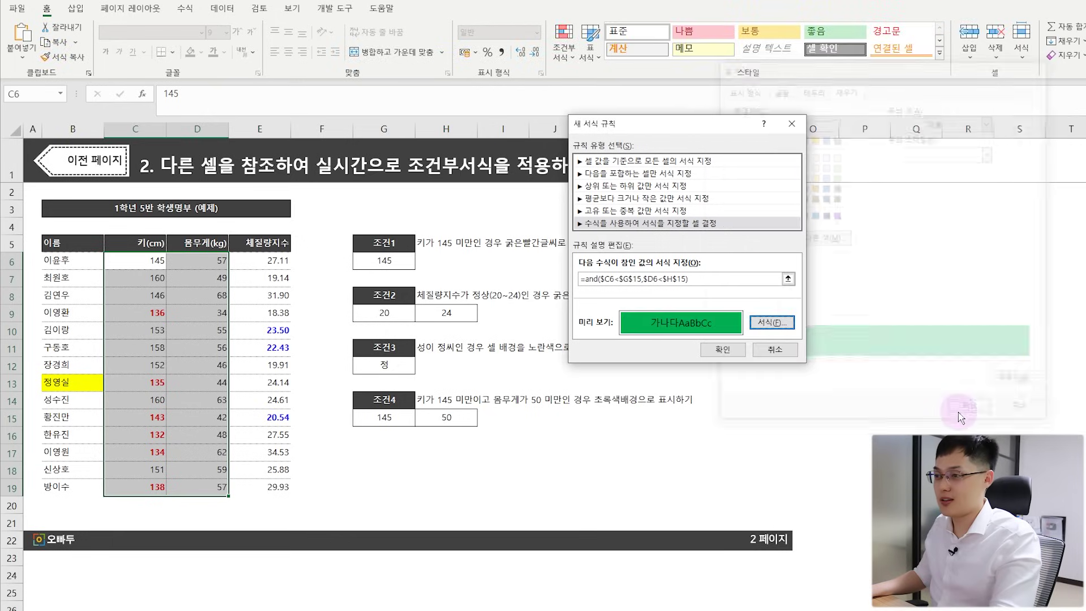
pyautogui.click(740, 351)
pyautogui.click(474, 310)
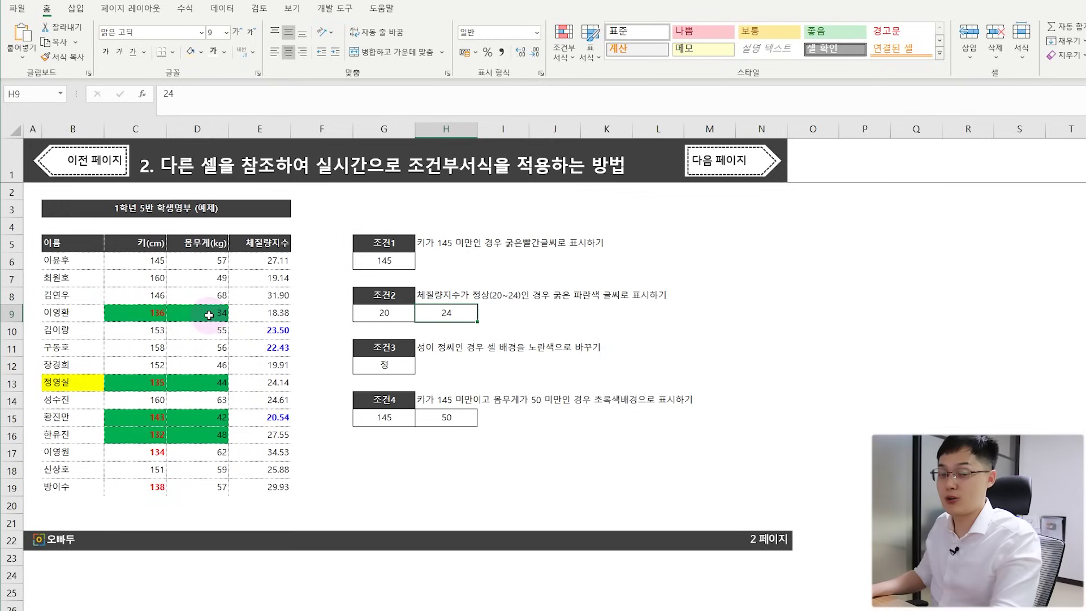
# Step: Test the height-and-weight rule by setting the condition 4 weight limit in H15 successively to 30 and 35
pyautogui.click(464, 419)
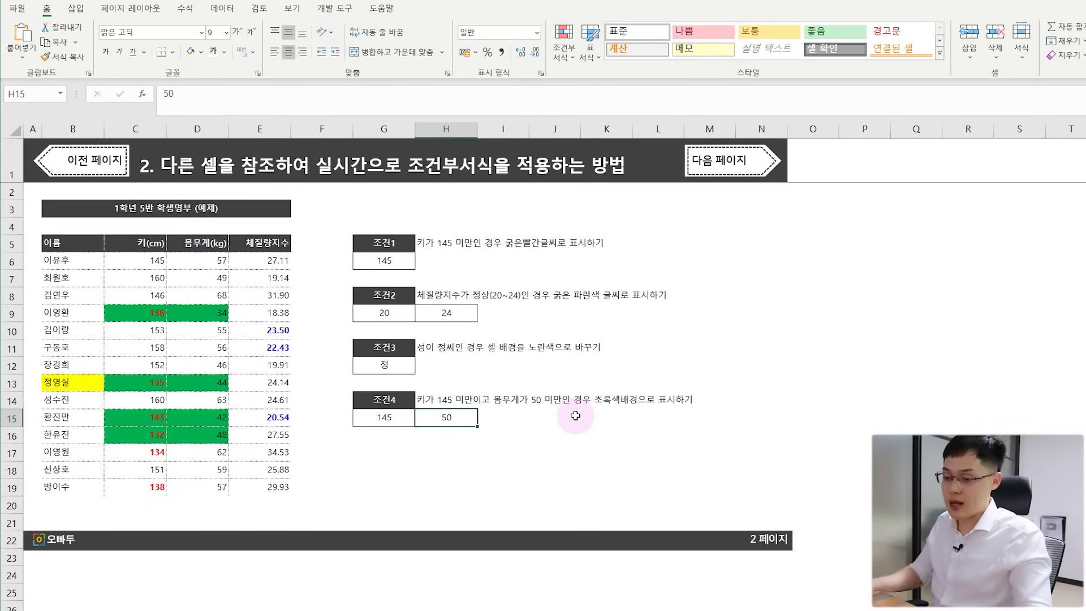
pyautogui.write('30')
pyautogui.hotkey('ctrl', 'Return')
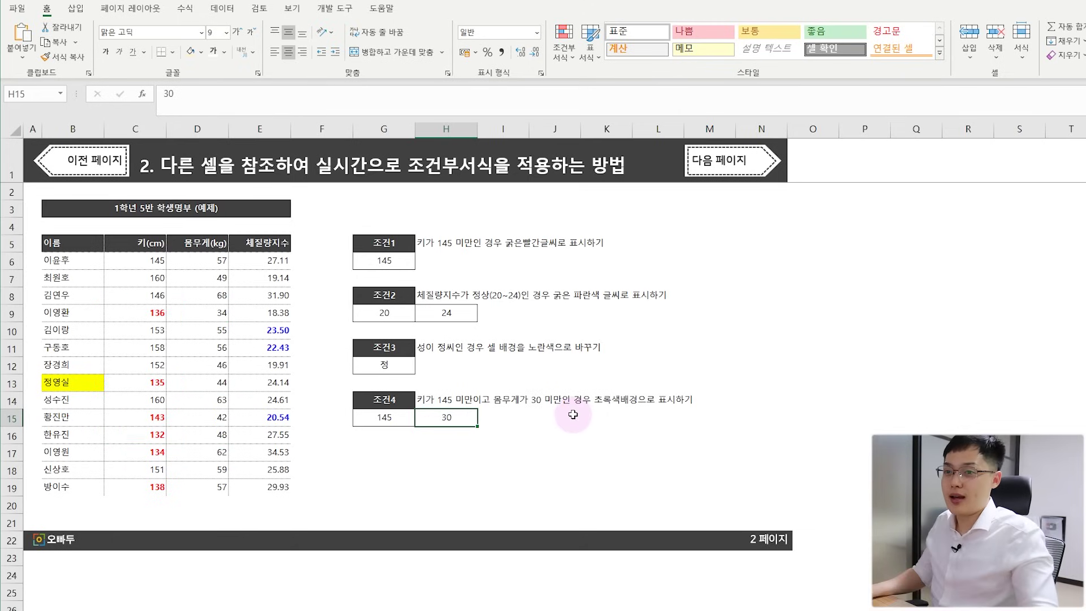
pyautogui.write('35')
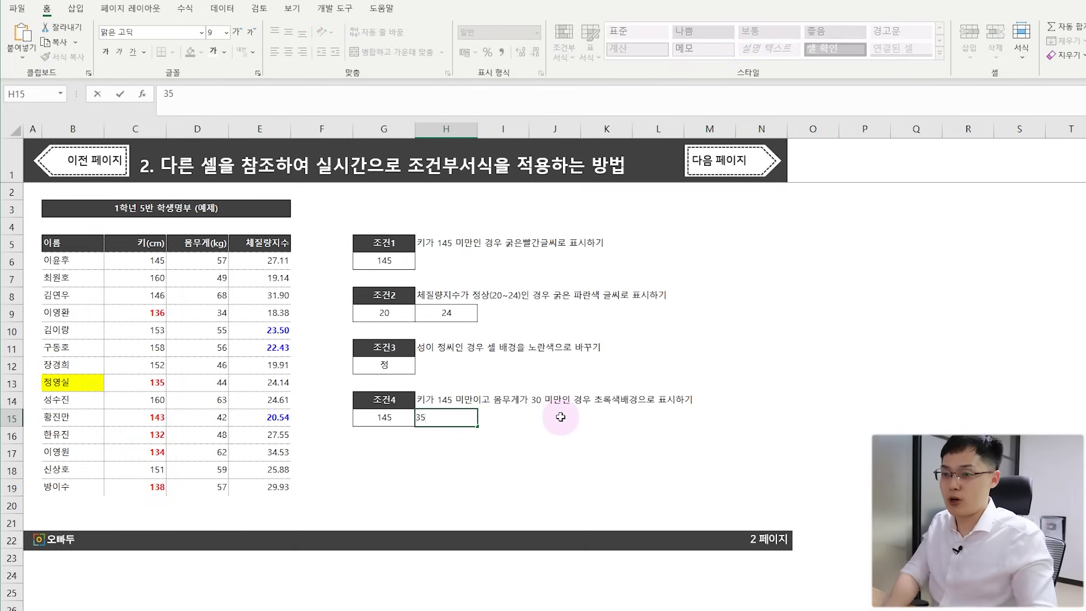
pyautogui.hotkey('ctrl', 'Return')
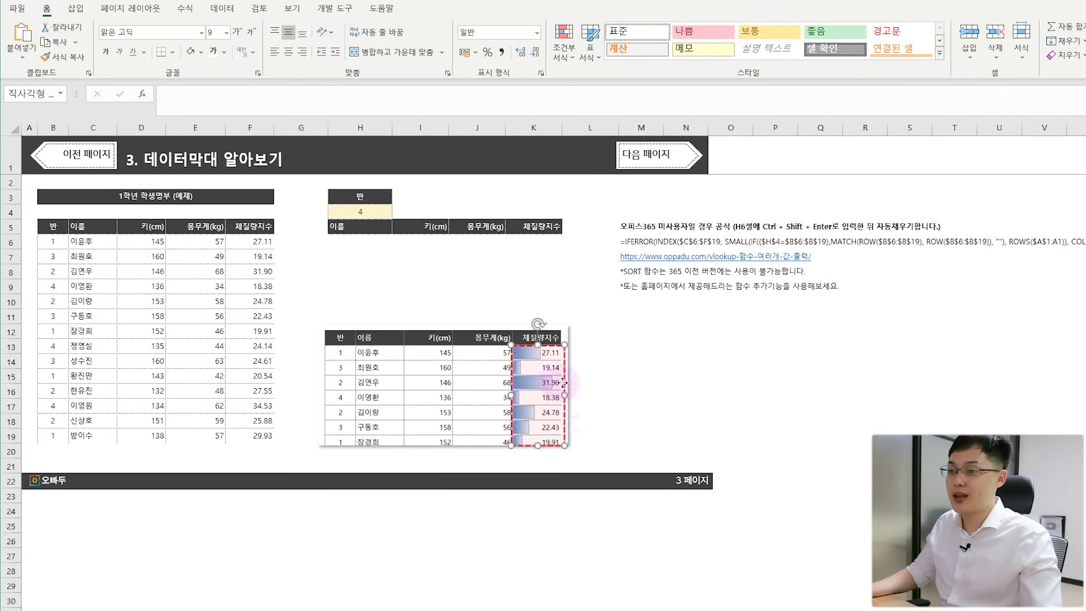
# Step: Move the red dashed rectangle off the sample picture's BMI column and undo the move
pyautogui.moveTo(549, 388); pyautogui.dragTo(623, 389)
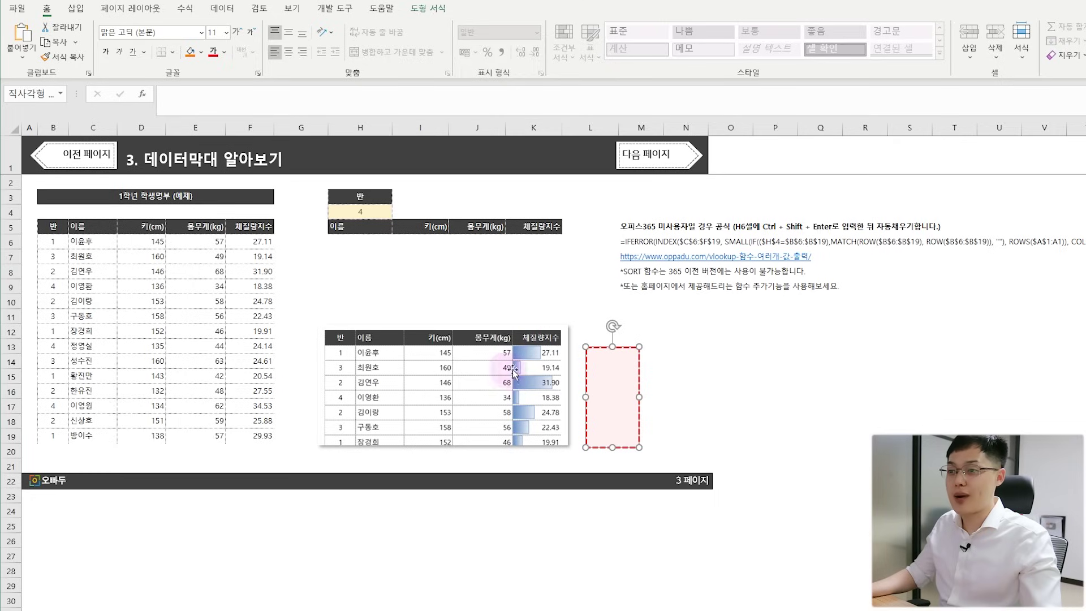
pyautogui.hotkey('ctrl', 'z')
pyautogui.click(609, 388)
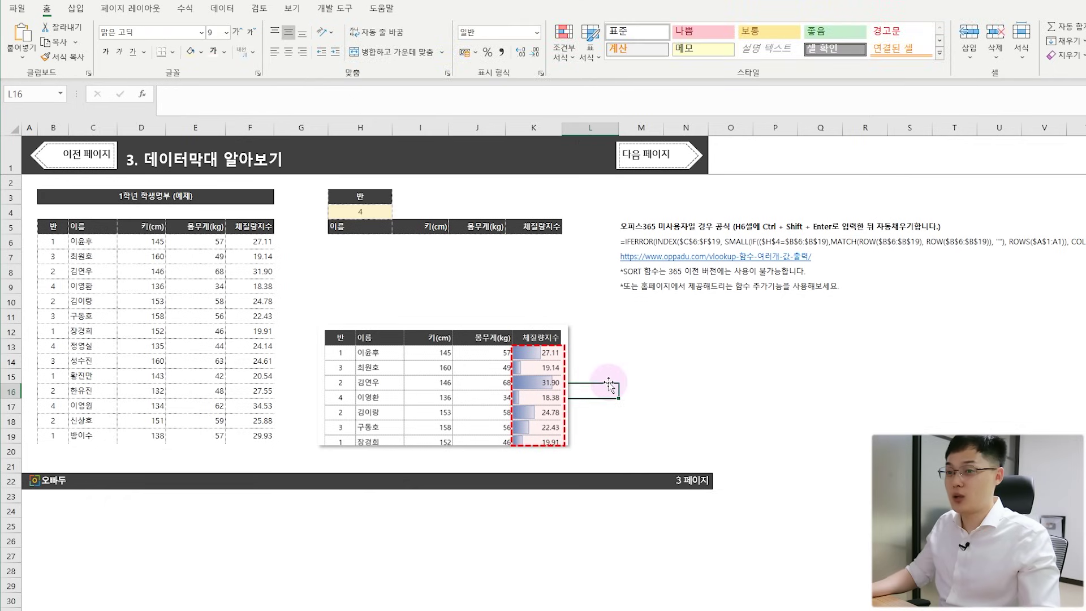
# Step: Apply blue gradient-fill data bars to the BMI values in F6:F19
pyautogui.moveTo(251, 242); pyautogui.dragTo(261, 431)
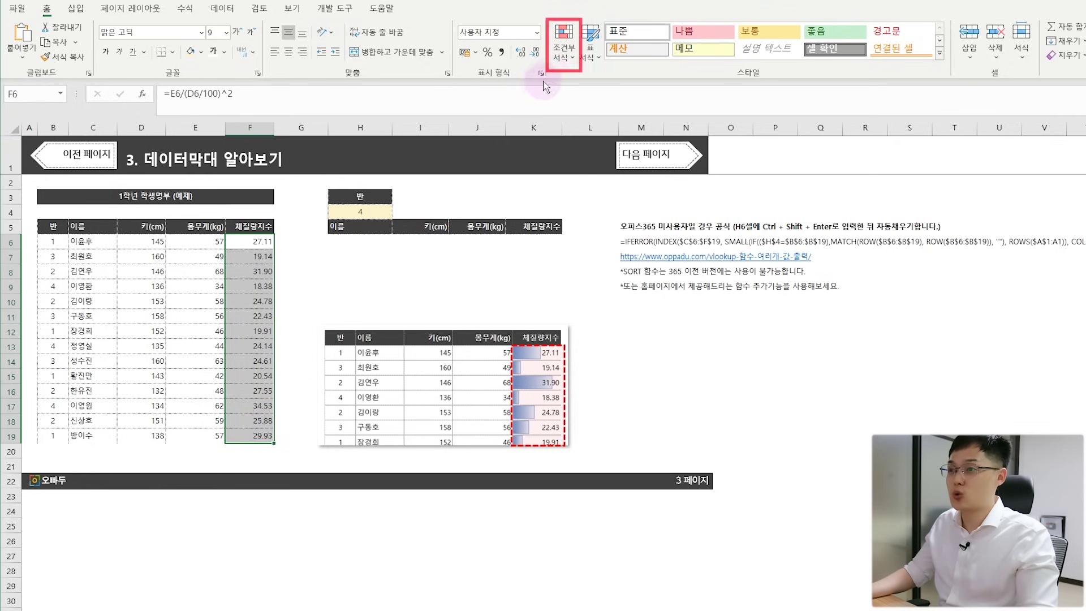
pyautogui.click(561, 61)
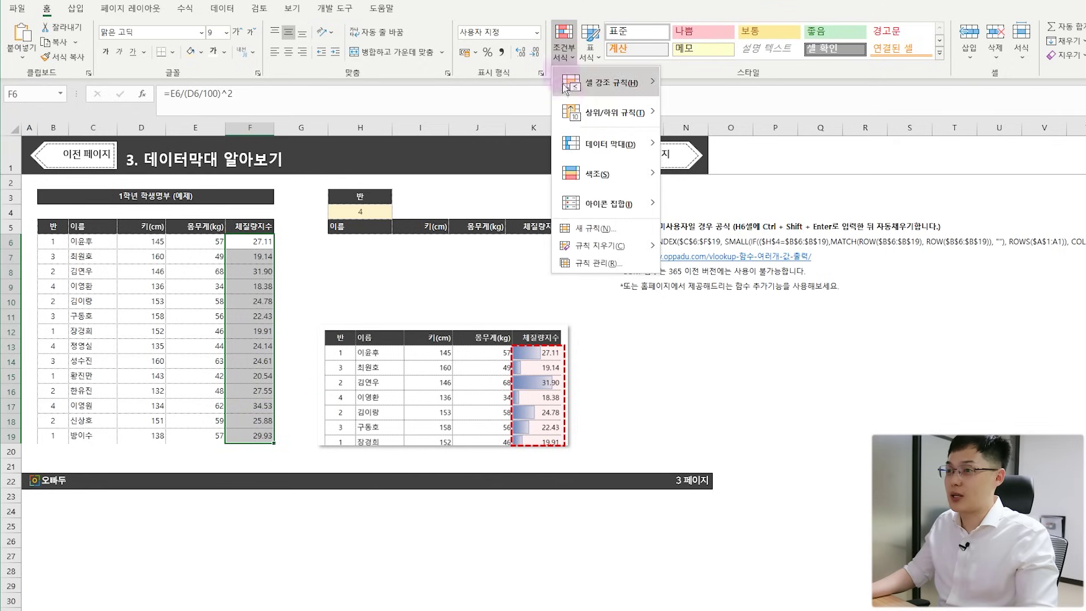
pyautogui.moveTo(575, 144)
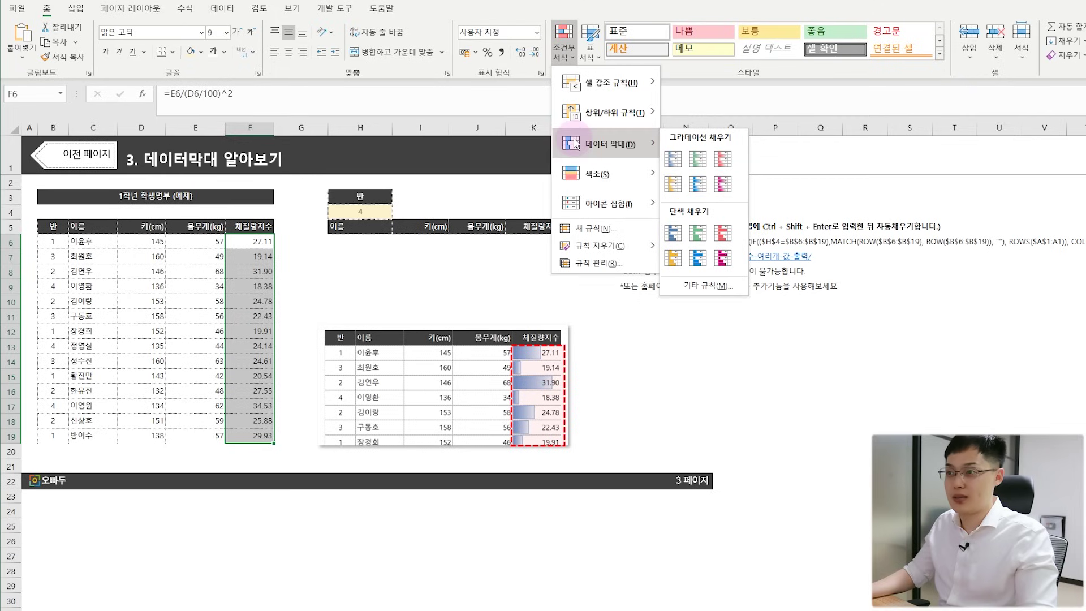
pyautogui.click(684, 165)
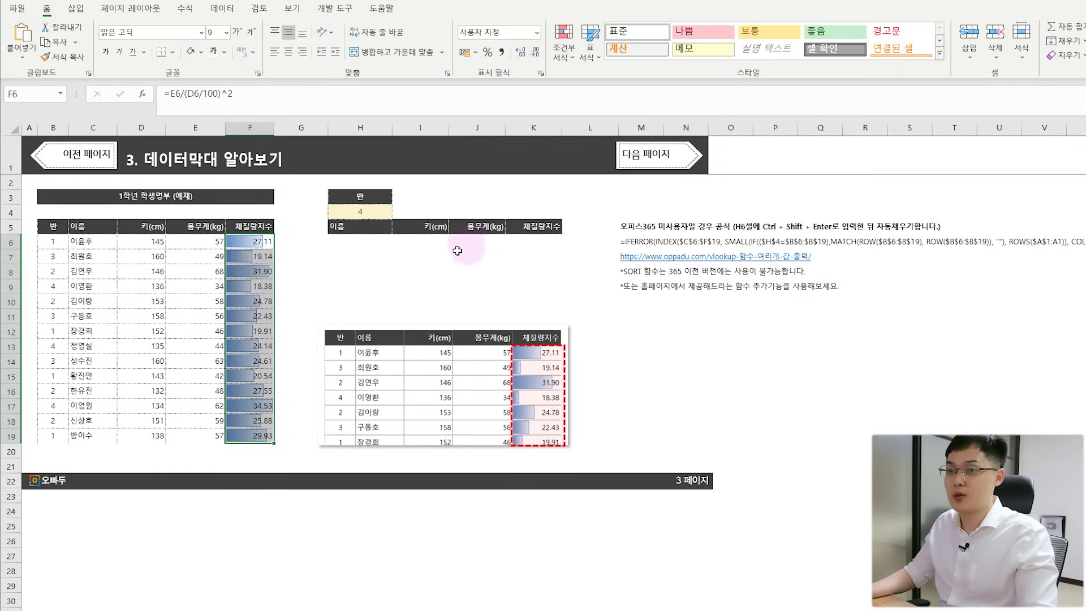
pyautogui.click(363, 281)
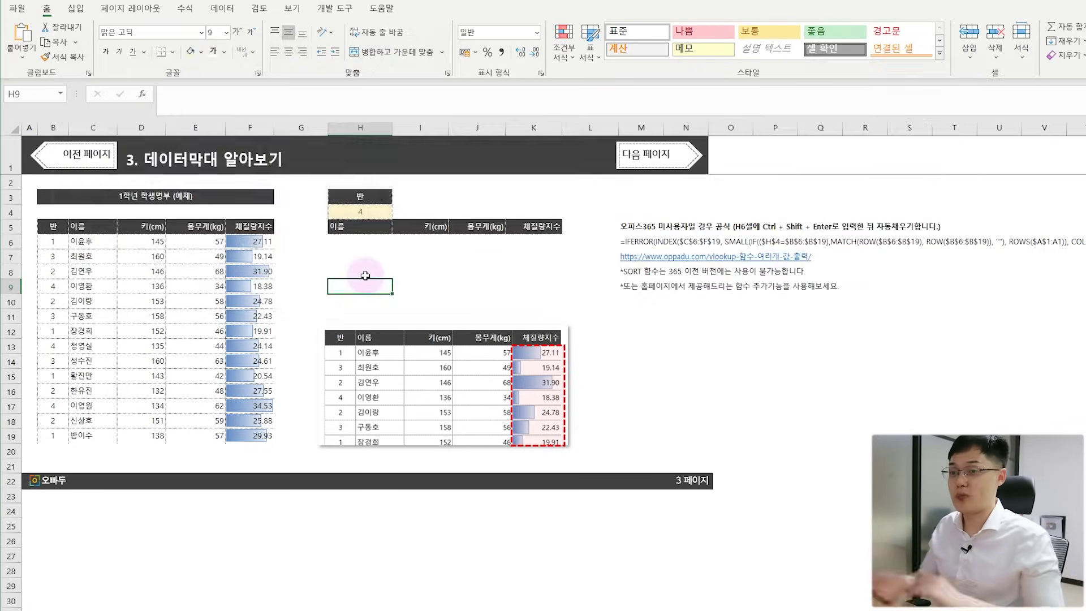
# Step: Edit the data bar rule for F6:F19 so that both its minimum and maximum types are Number (숫자)
pyautogui.moveTo(248, 242); pyautogui.dragTo(259, 433)
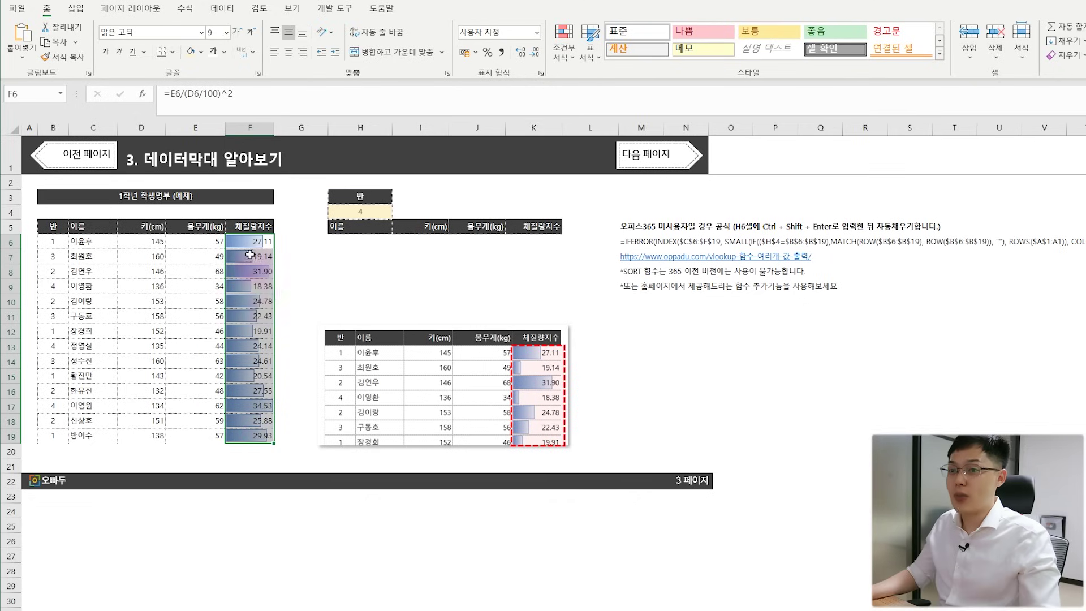
pyautogui.click(564, 42)
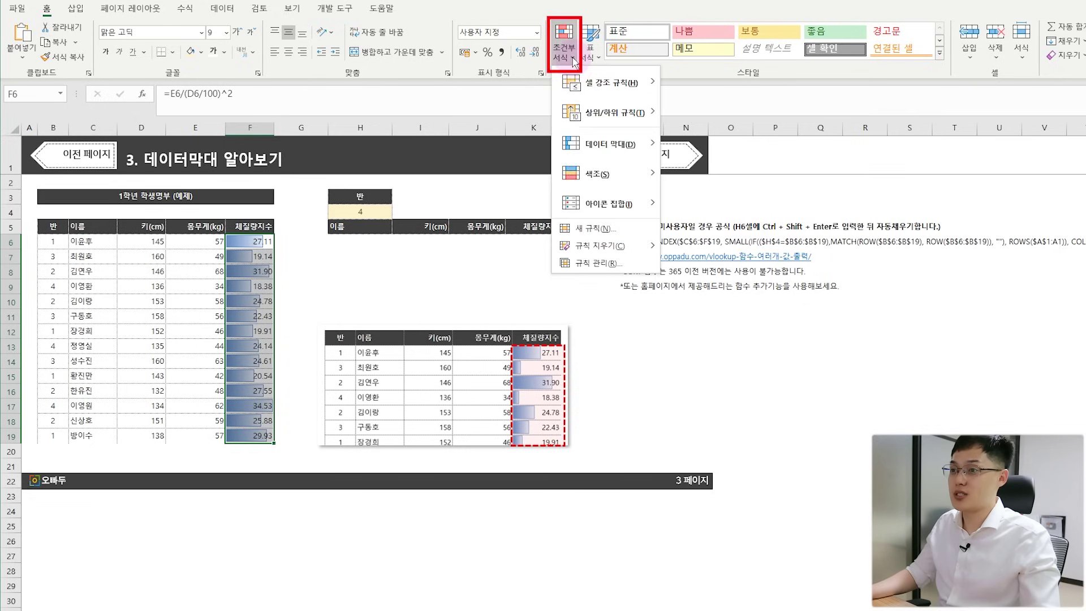
pyautogui.click(600, 263)
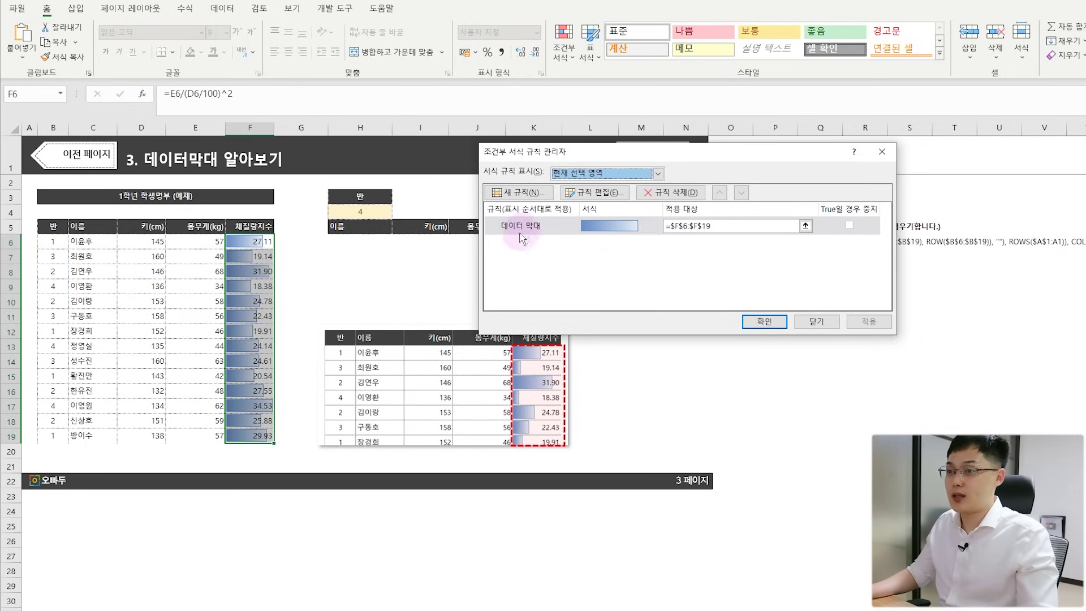
pyautogui.click(553, 232)
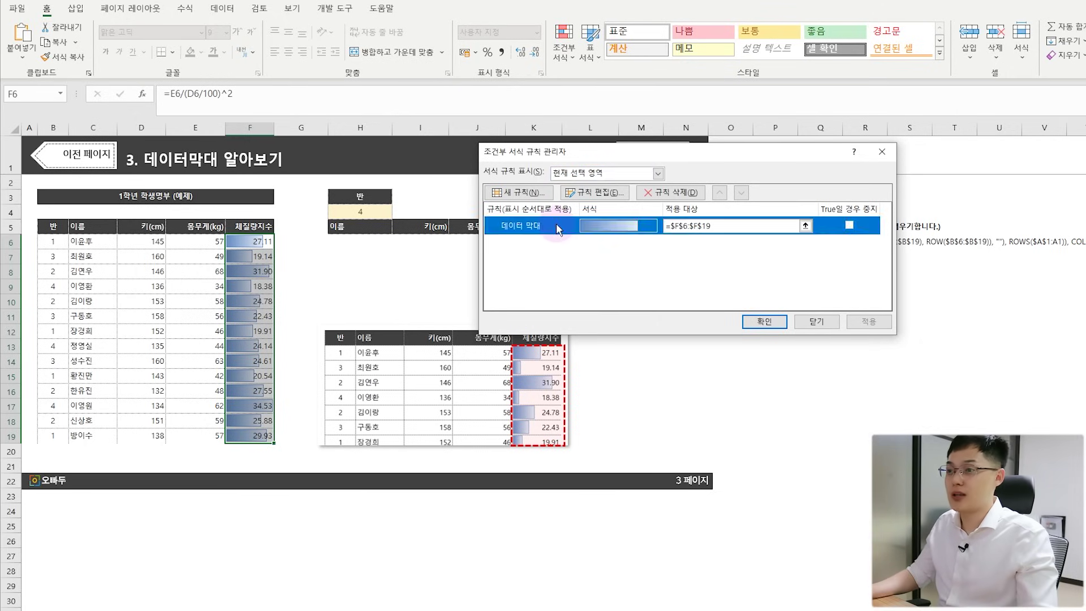
pyautogui.click(588, 193)
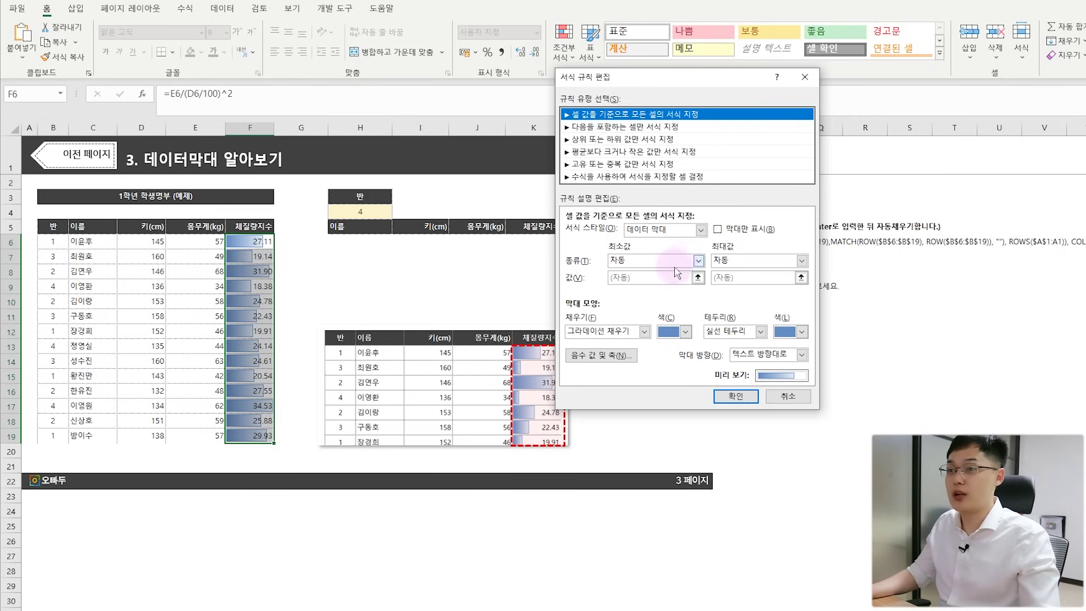
pyautogui.click(700, 260)
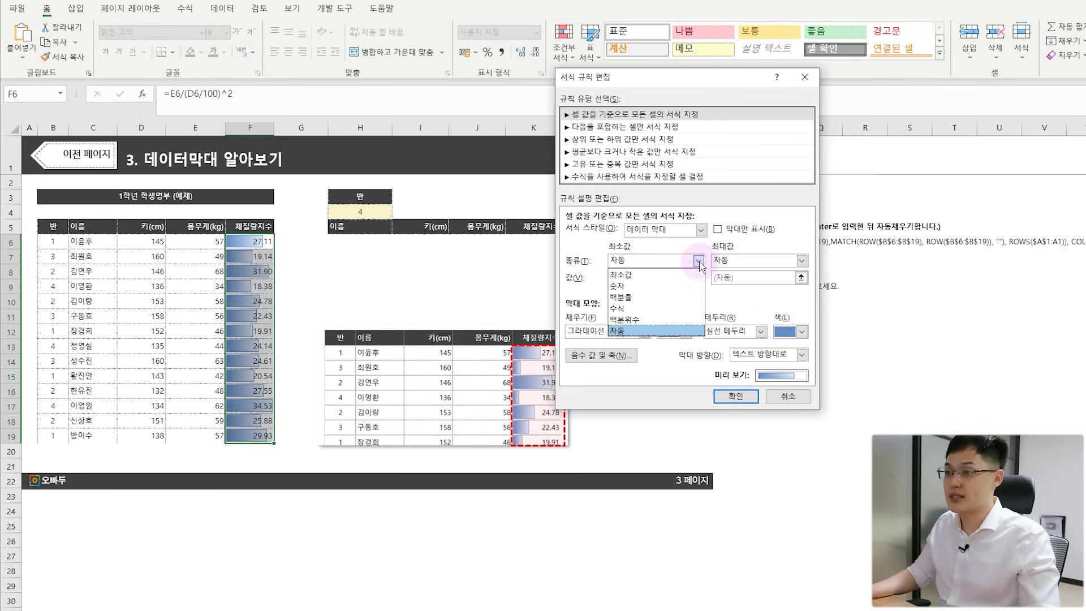
pyautogui.click(657, 295)
pyautogui.click(738, 265)
pyautogui.click(739, 283)
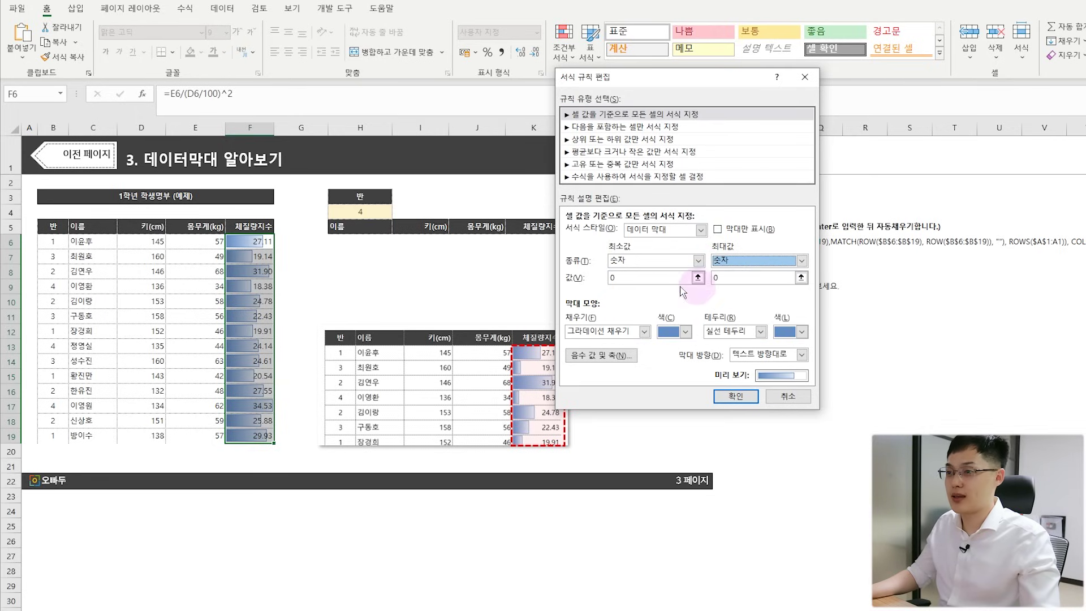
# Step: Set the data bar rule's minimum value to 18 and maximum to 35, and apply the edited rule
pyautogui.click(660, 280)
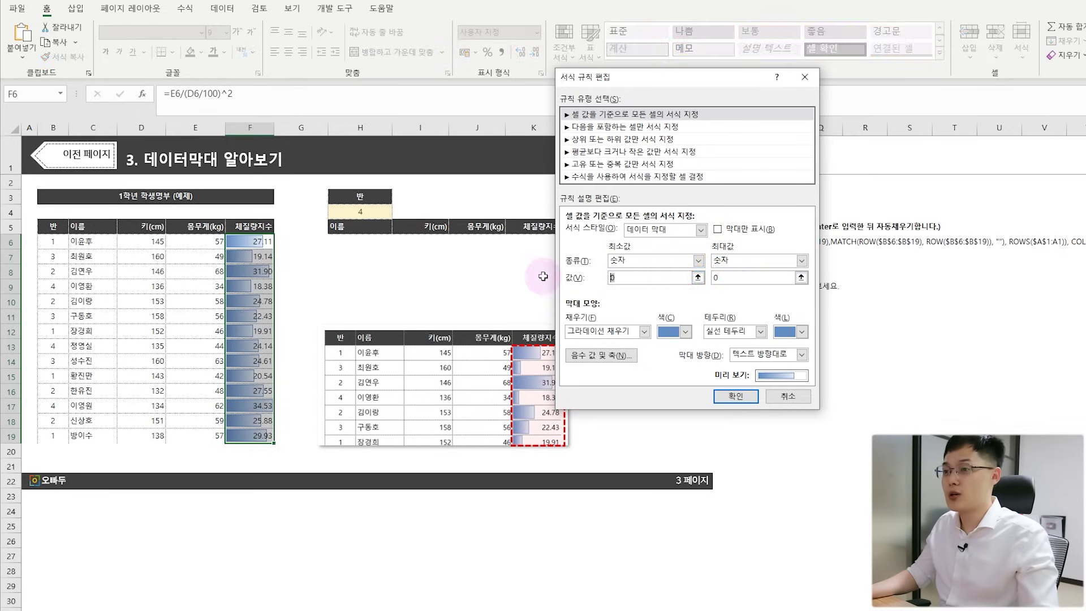
pyautogui.click(730, 278)
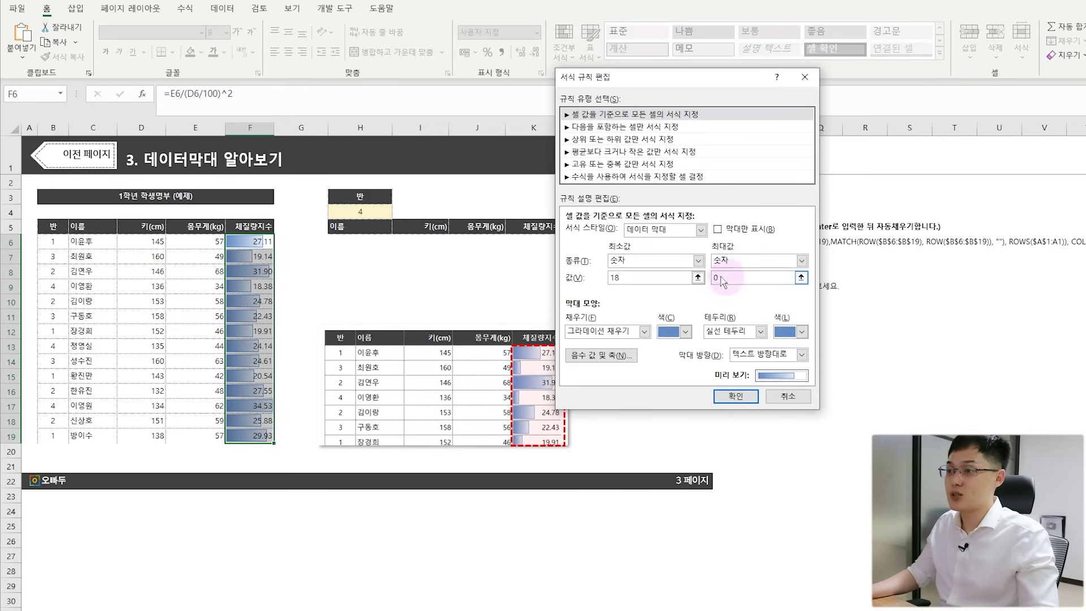
pyautogui.write('36₩')
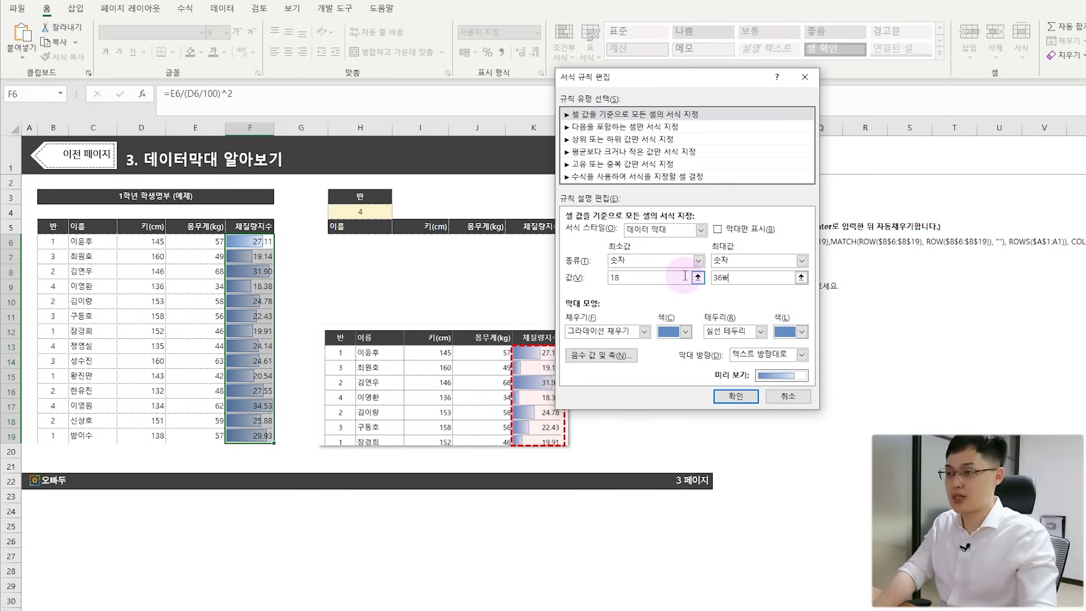
pyautogui.press('BackSpace')
pyautogui.write('5')
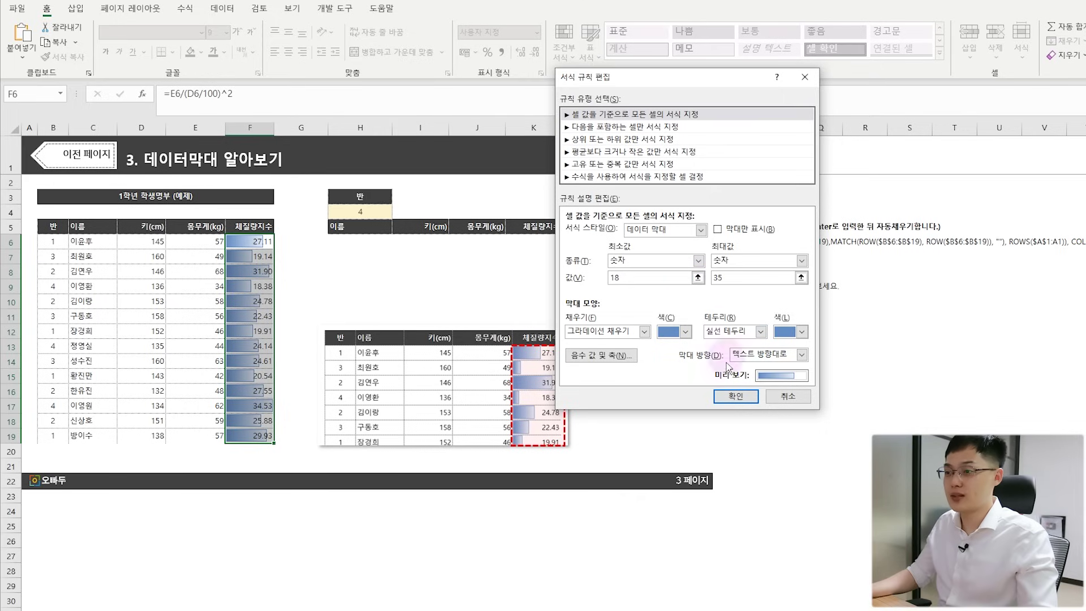
pyautogui.click(734, 396)
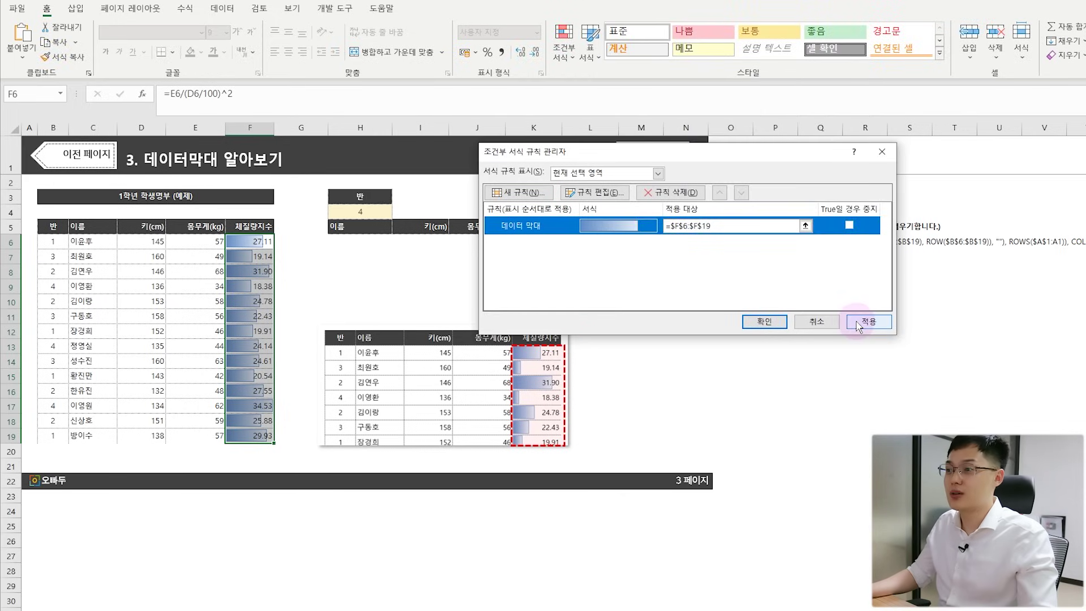
pyautogui.click(765, 321)
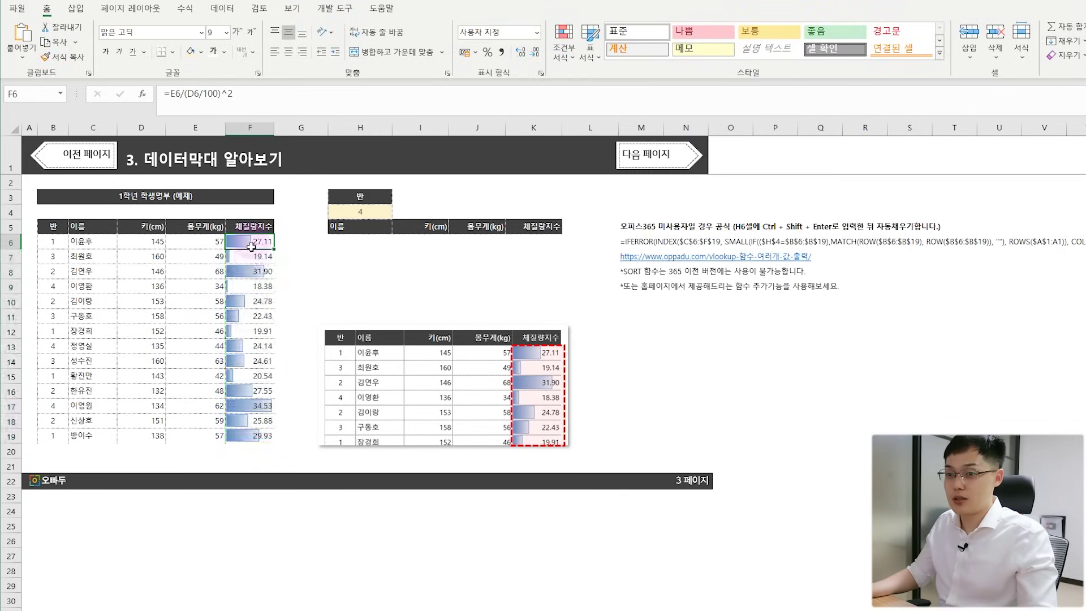
pyautogui.click(259, 379)
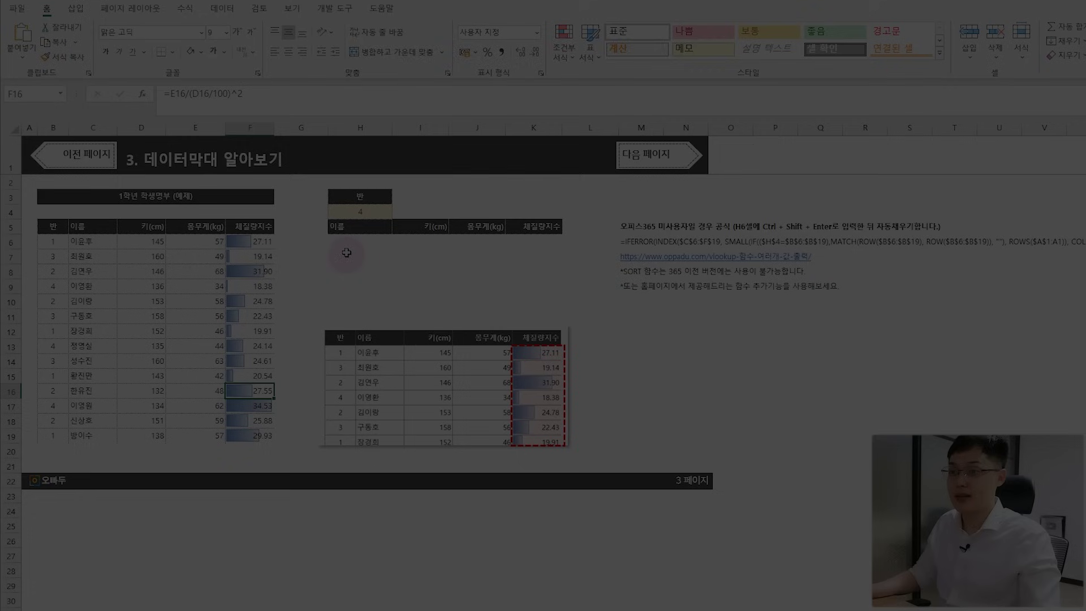
pyautogui.click(389, 240)
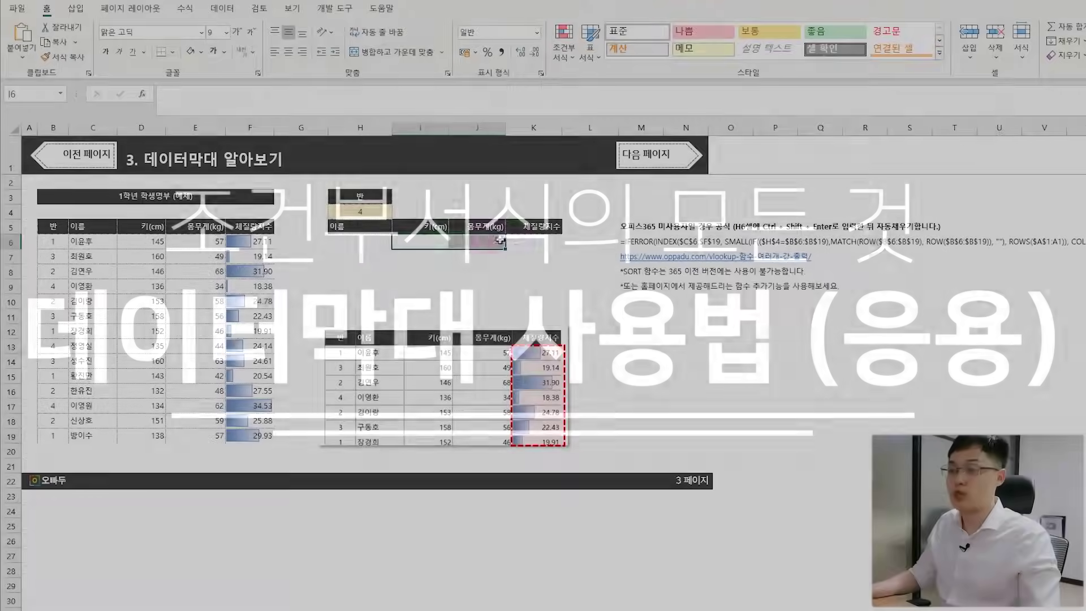
pyautogui.click(540, 241)
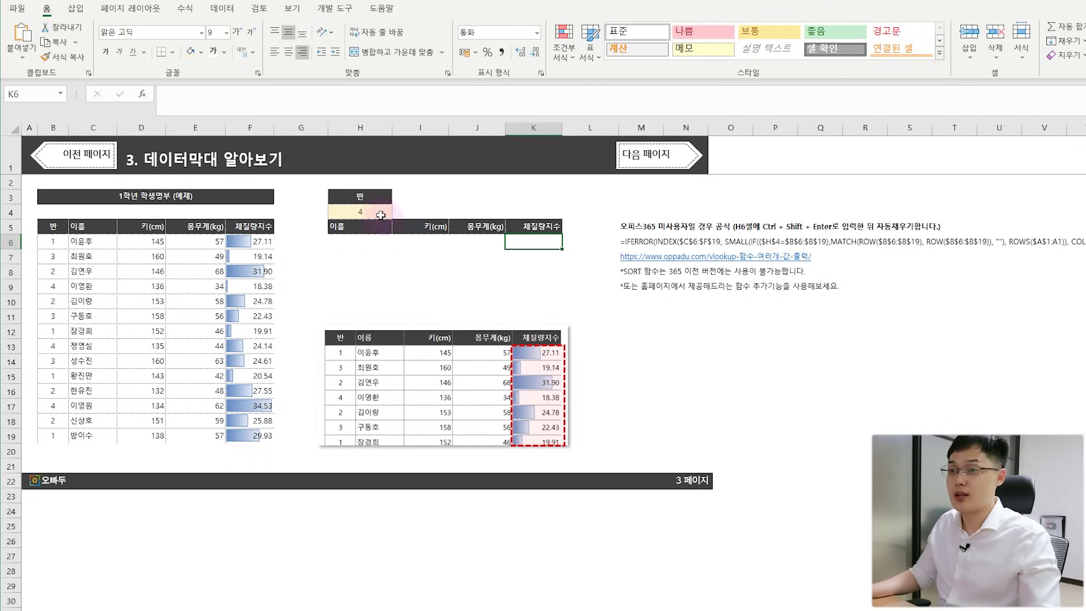
pyautogui.click(356, 213)
pyautogui.moveTo(370, 238); pyautogui.dragTo(517, 260)
pyautogui.click(516, 258)
# Step: Enter =FILTER(C6:F19,B6:B19=H4) in H6 to list the students of the class given in H4
pyautogui.click(379, 239)
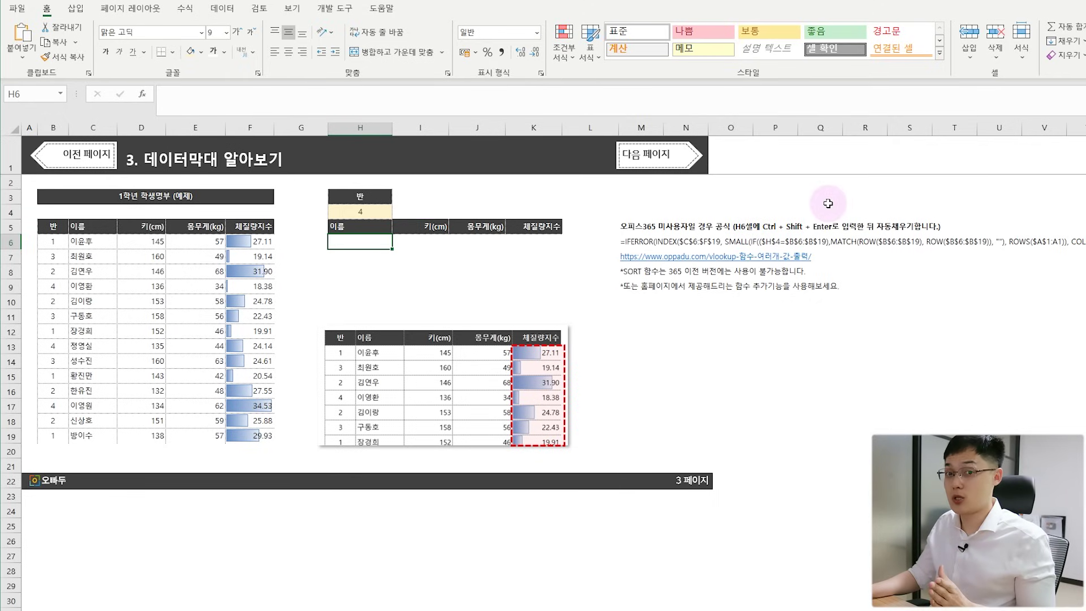
pyautogui.write('=filter(')
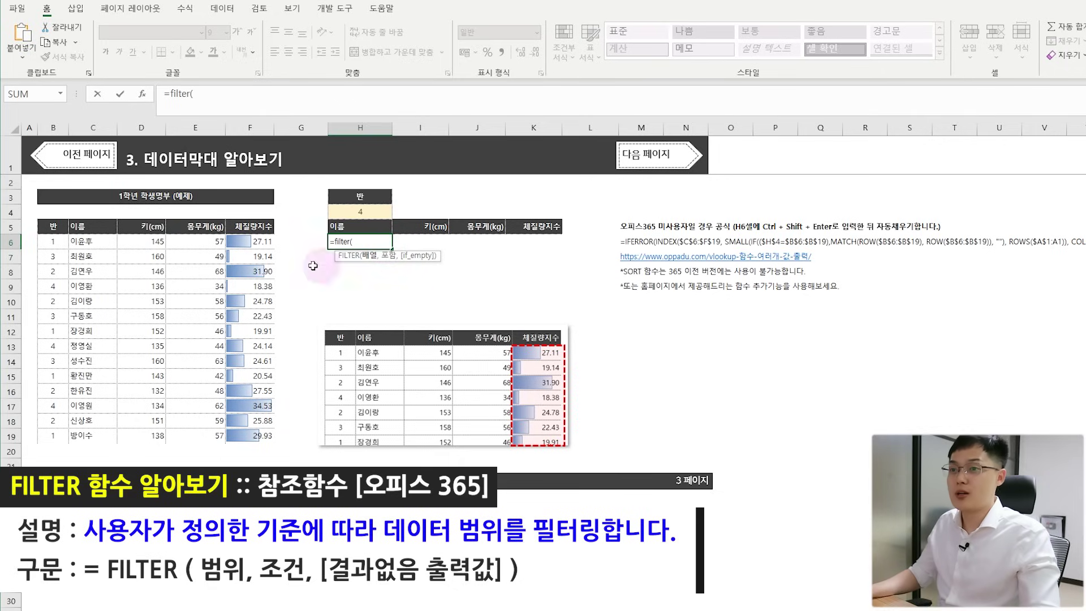
pyautogui.moveTo(82, 242); pyautogui.dragTo(245, 436)
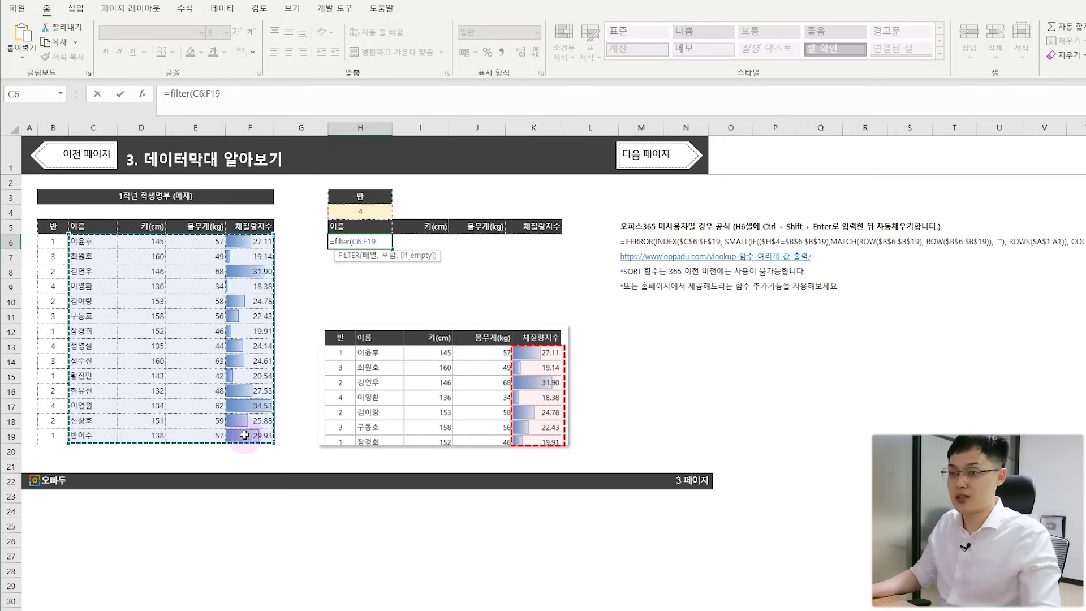
pyautogui.write(',')
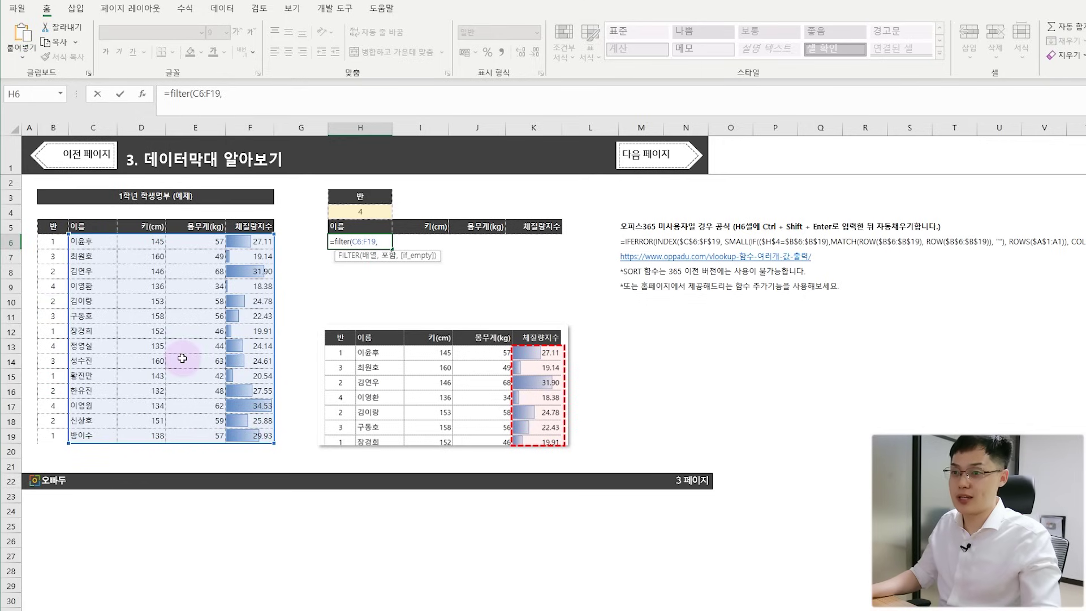
pyautogui.moveTo(54, 242); pyautogui.dragTo(54, 437)
pyautogui.click(339, 248)
pyautogui.click(348, 214)
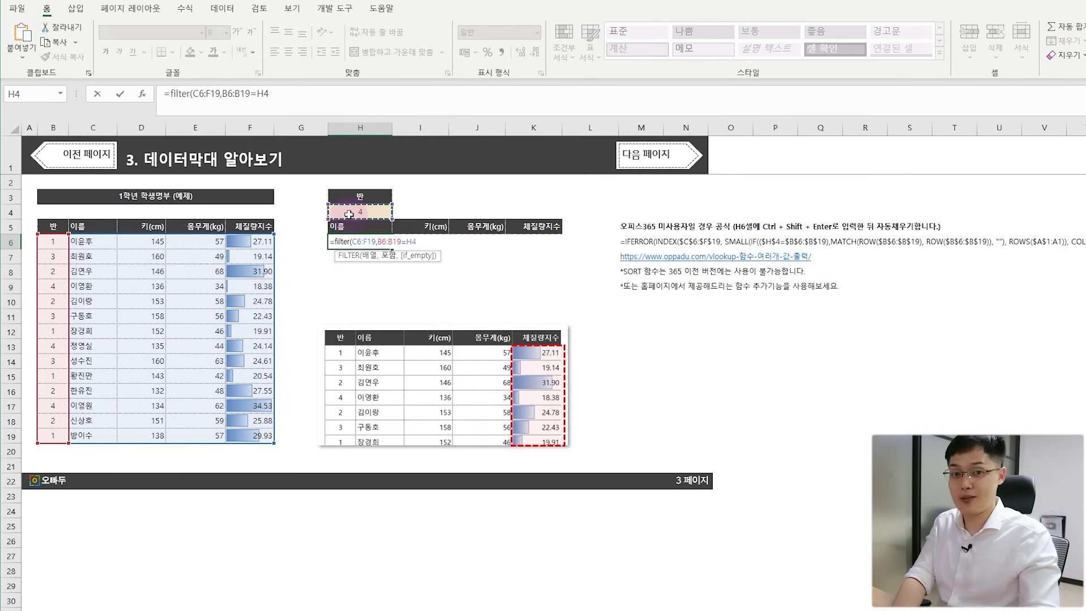
pyautogui.press('Return')
pyautogui.click(356, 240)
# Step: Test the filter formula by setting the class number in H4 to 3 and to 2
pyautogui.click(360, 211)
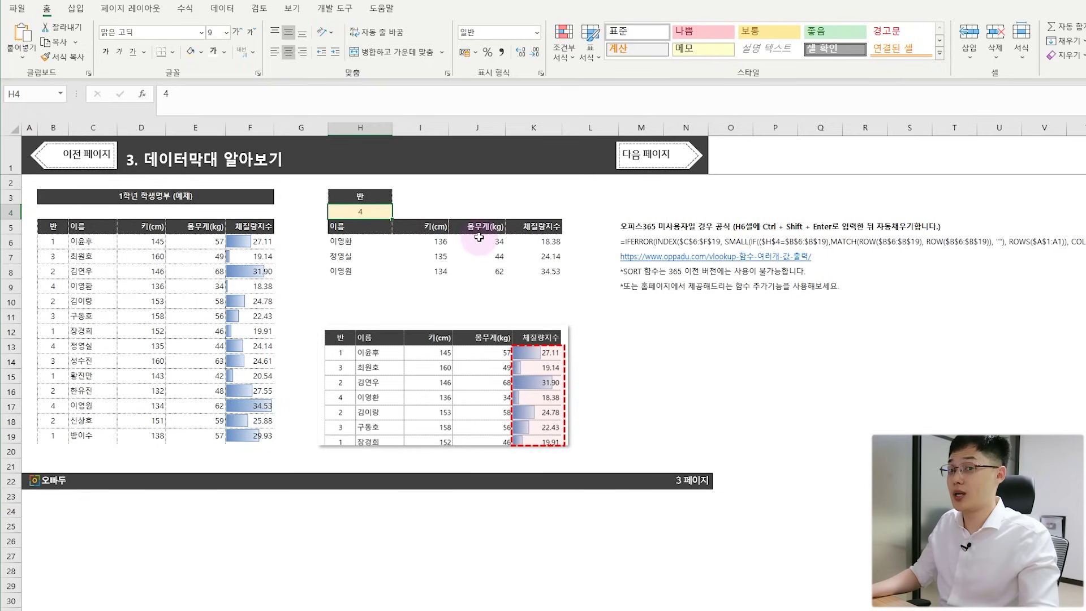
pyautogui.write('3')
pyautogui.hotkey('ctrl', 'Return')
pyautogui.write('2')
pyautogui.hotkey('ctrl', 'Return')
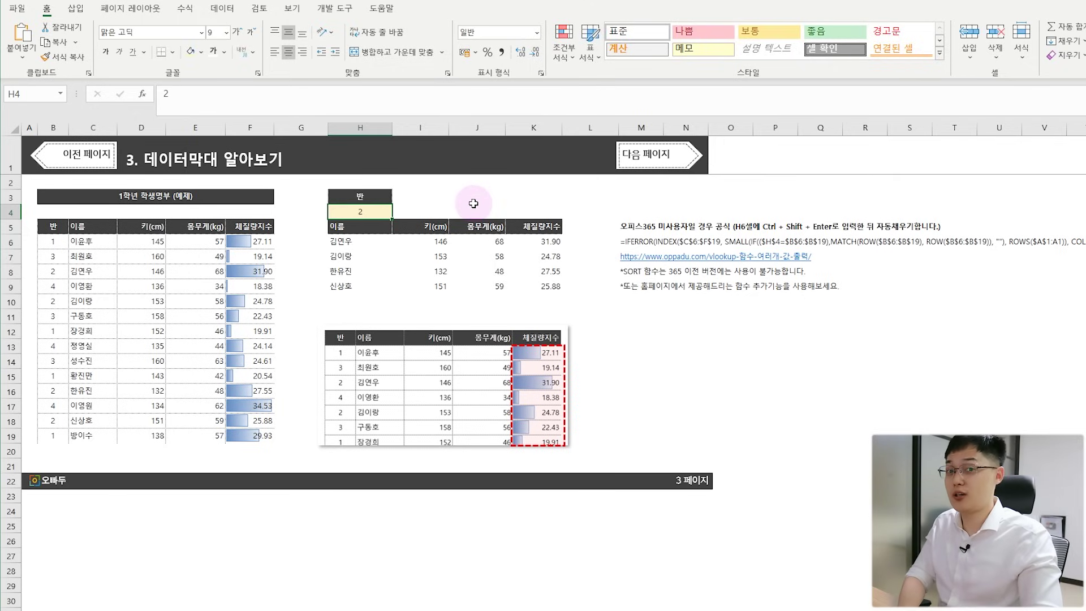
# Step: Apply red gradient-fill data bars to the filtered BMI range K6:K11
pyautogui.moveTo(530, 241); pyautogui.dragTo(532, 312)
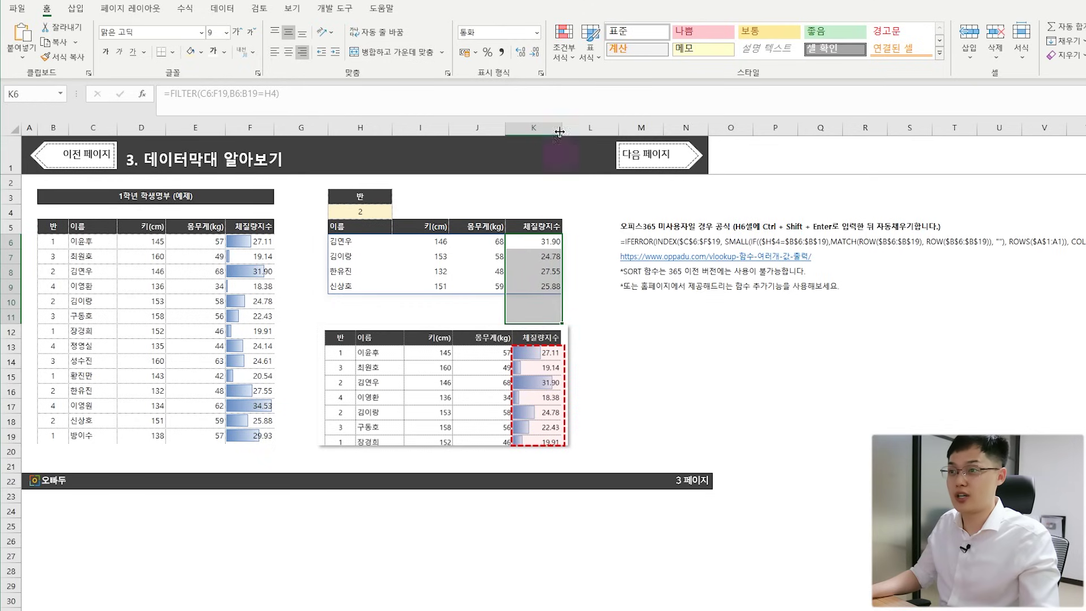
pyautogui.click(564, 45)
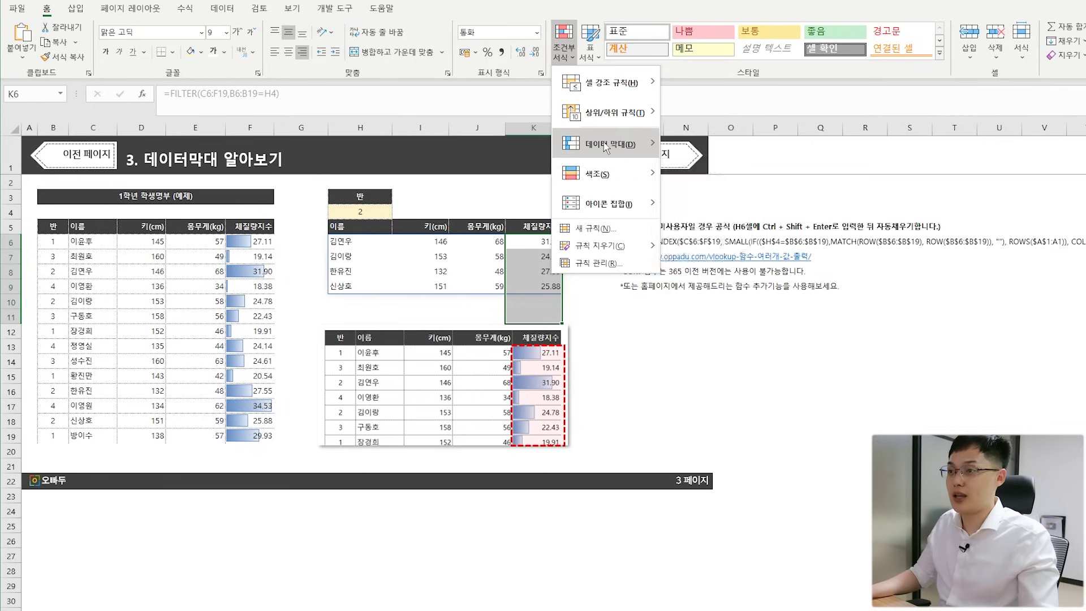
pyautogui.moveTo(605, 148)
pyautogui.click(715, 160)
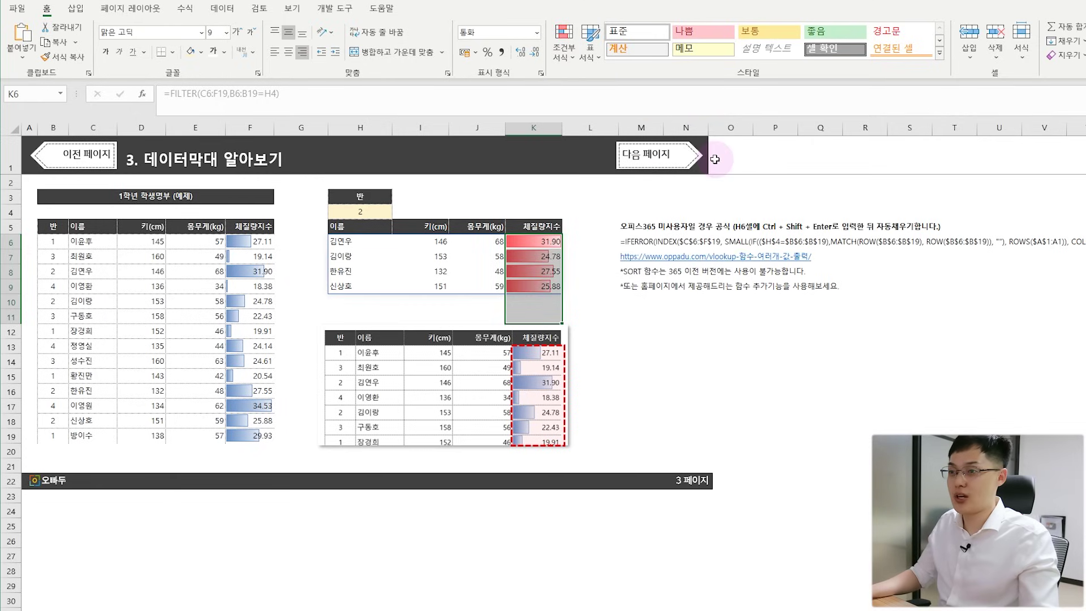
pyautogui.click(617, 299)
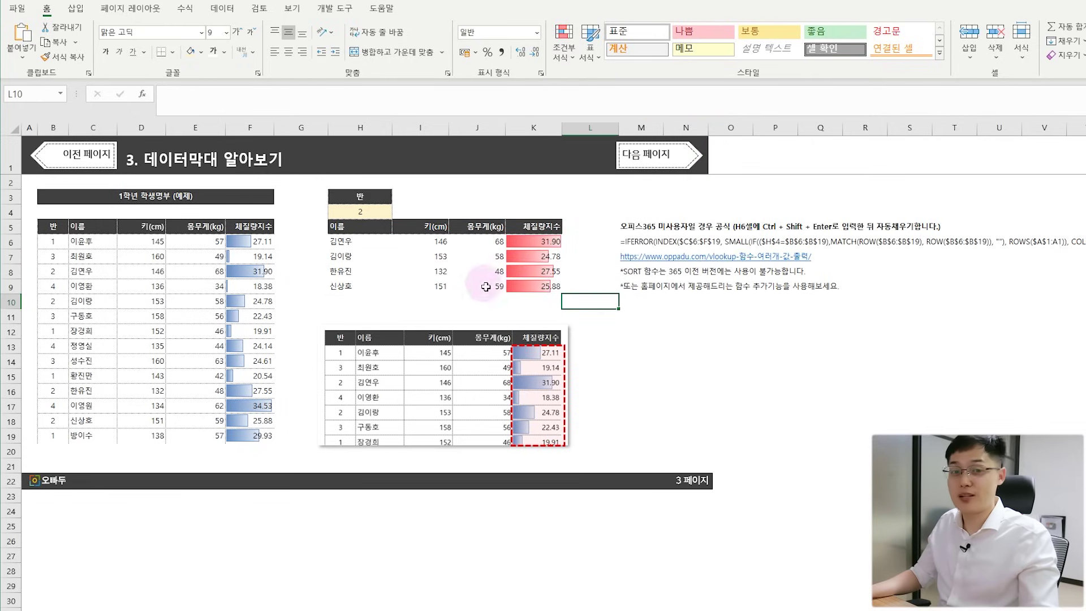
# Step: Set the class number in H4 to 1 and to 3 to test the data bars on the filtered list
pyautogui.click(381, 212)
pyautogui.write('1')
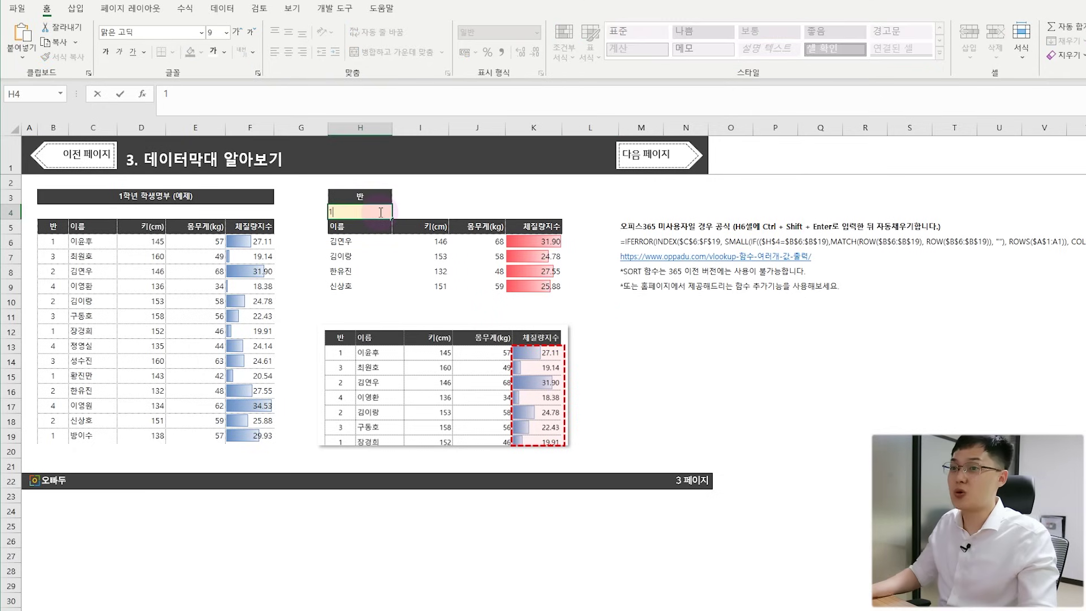
pyautogui.press('Return')
pyautogui.write('3')
pyautogui.press('Return')
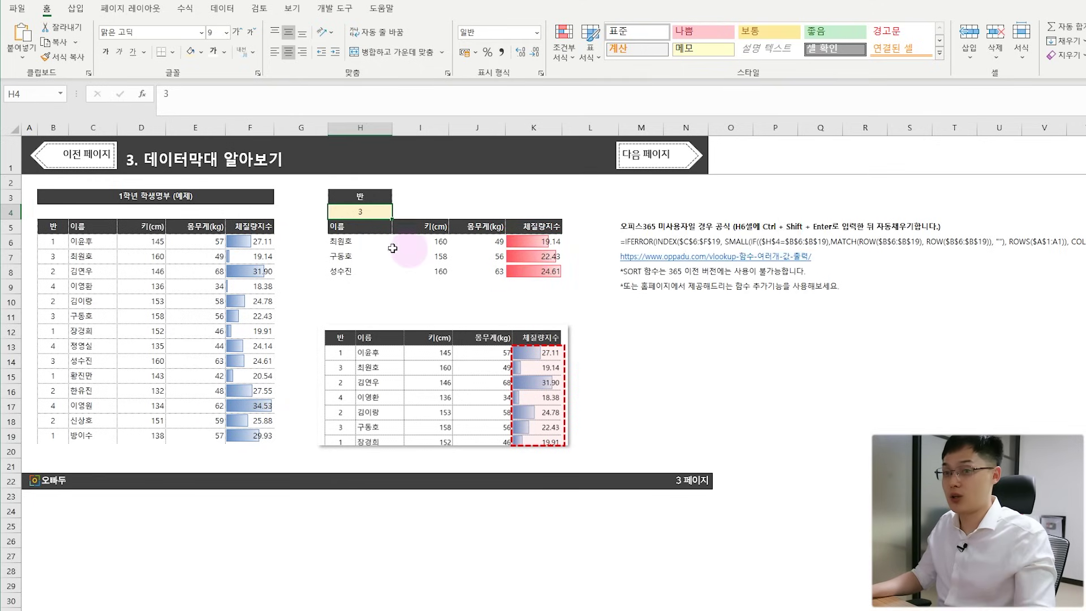
# Step: Wrap the H6 formula in SORT to order by the fourth column descending: =SORT(FILTER(C6:F19,B6:B19=H4),4,-1)
pyautogui.click(354, 242)
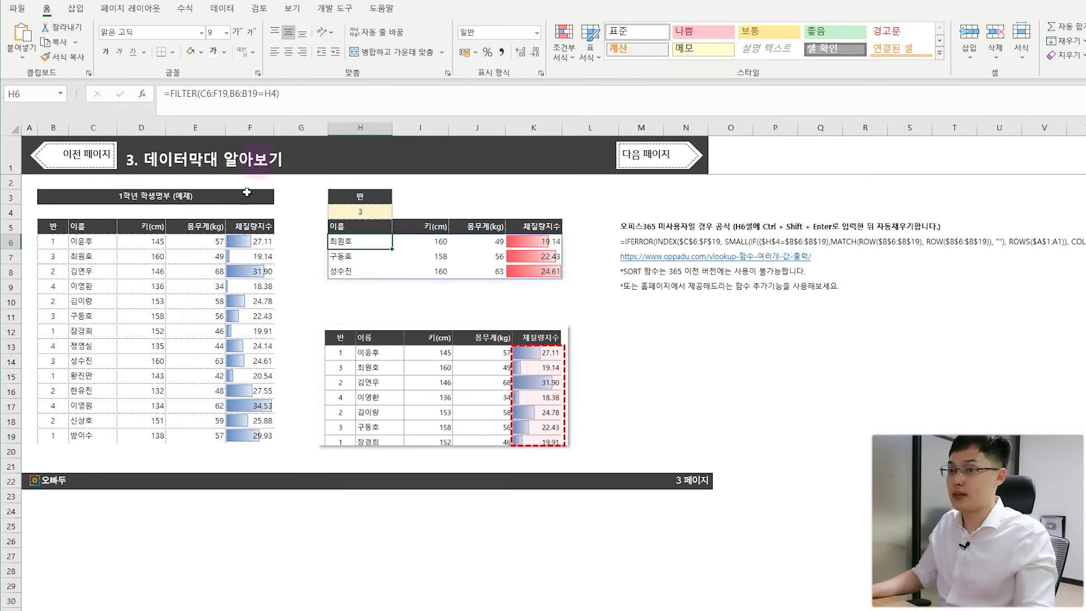
pyautogui.click(169, 95)
pyautogui.write('sort')
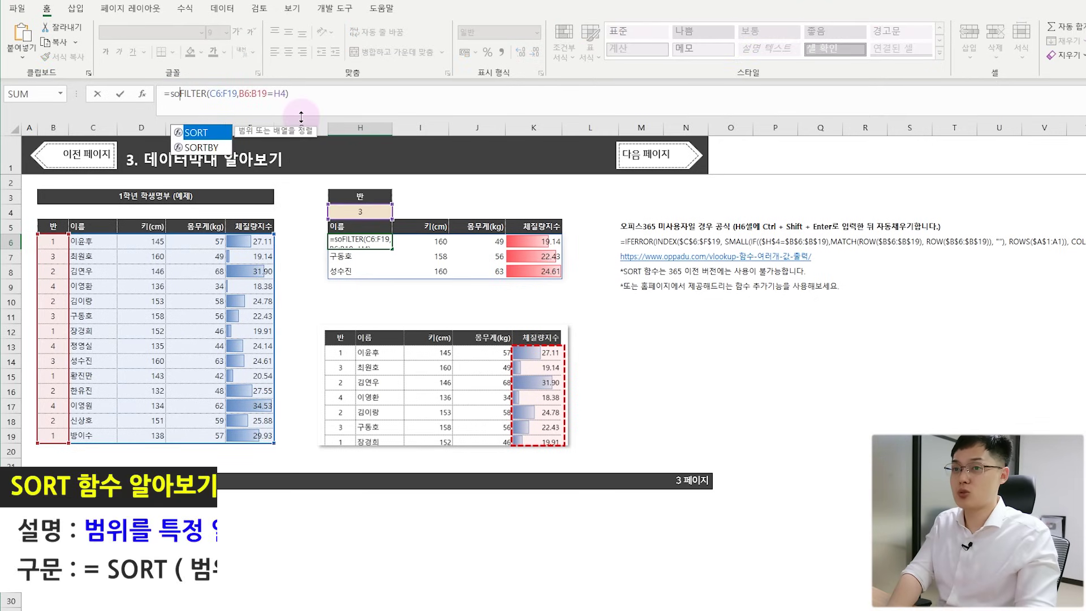
pyautogui.write('(')
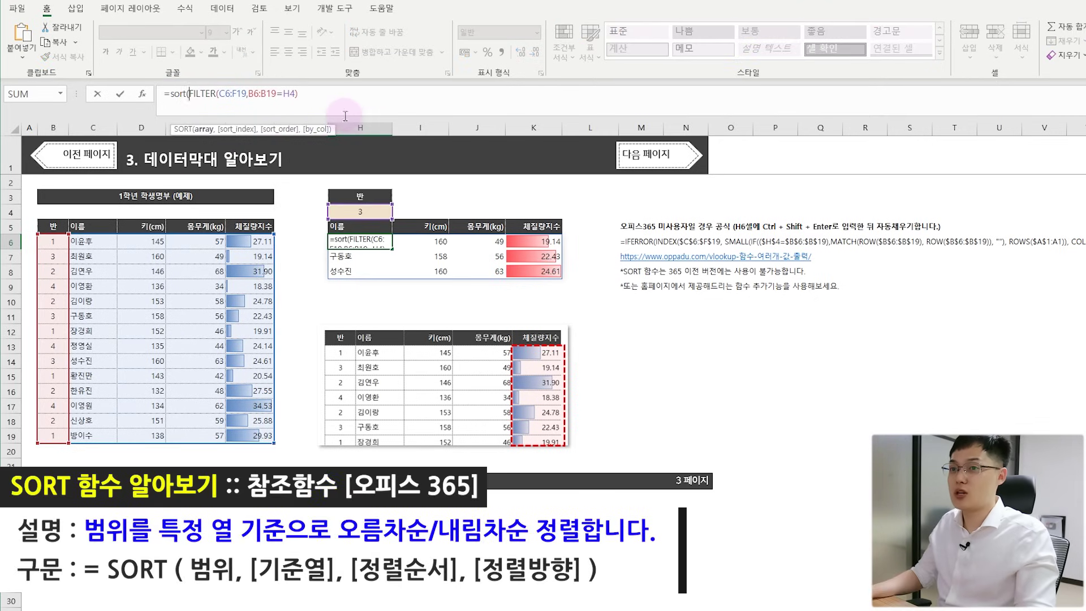
pyautogui.click(346, 99)
pyautogui.write(',')
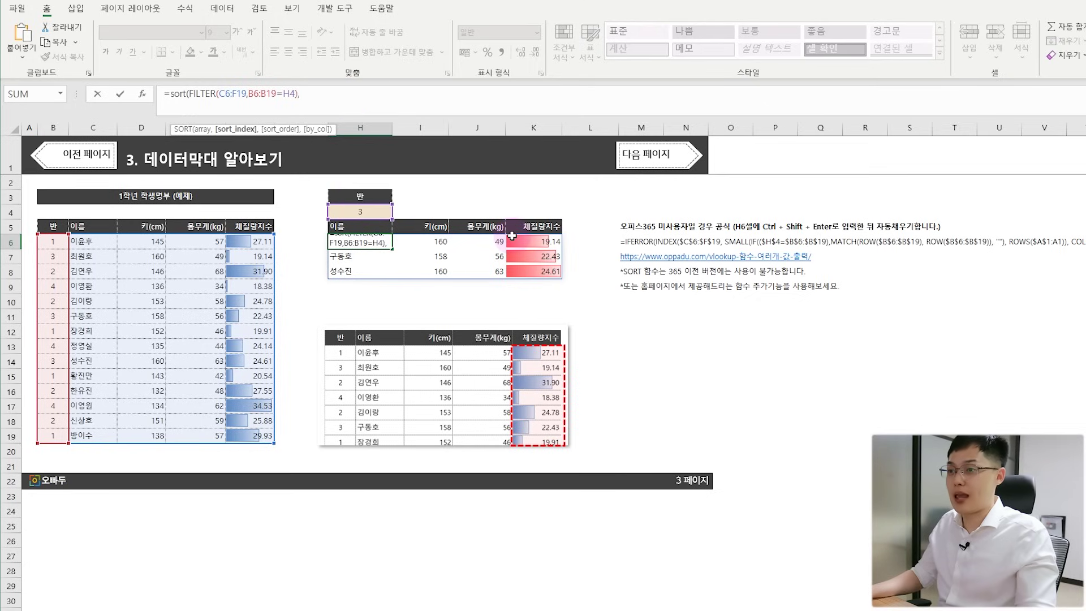
pyautogui.write('4,')
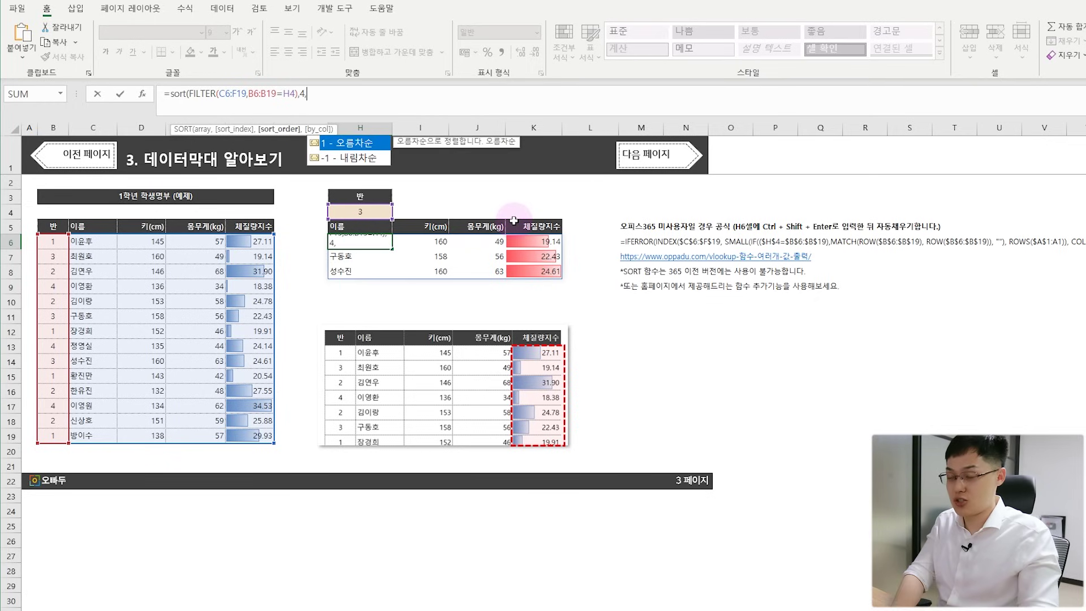
pyautogui.press('Down')
pyautogui.press('Tab')
pyautogui.write(')')
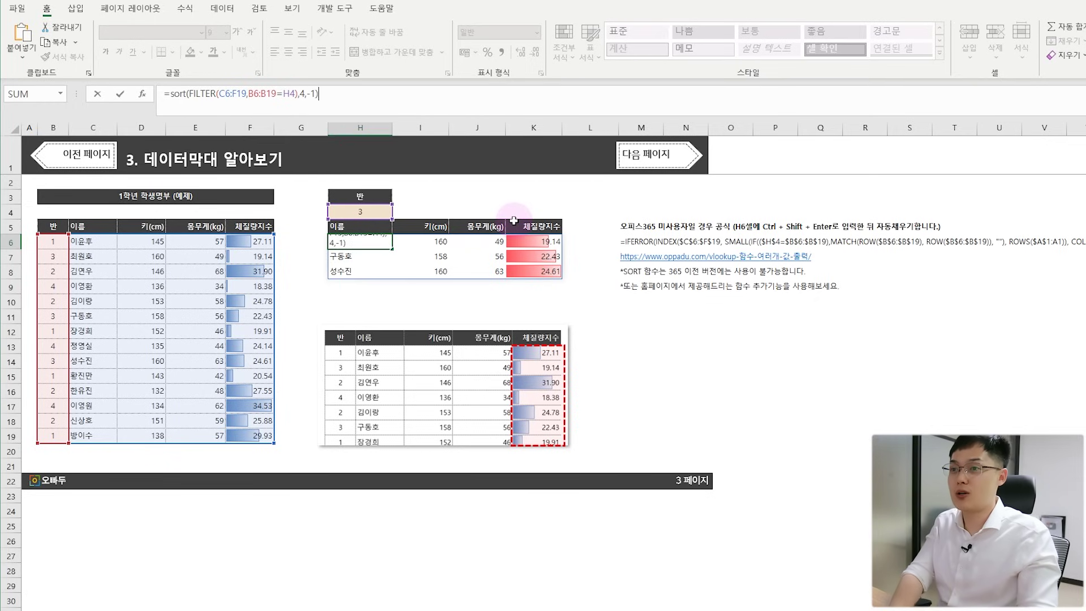
pyautogui.press('Return')
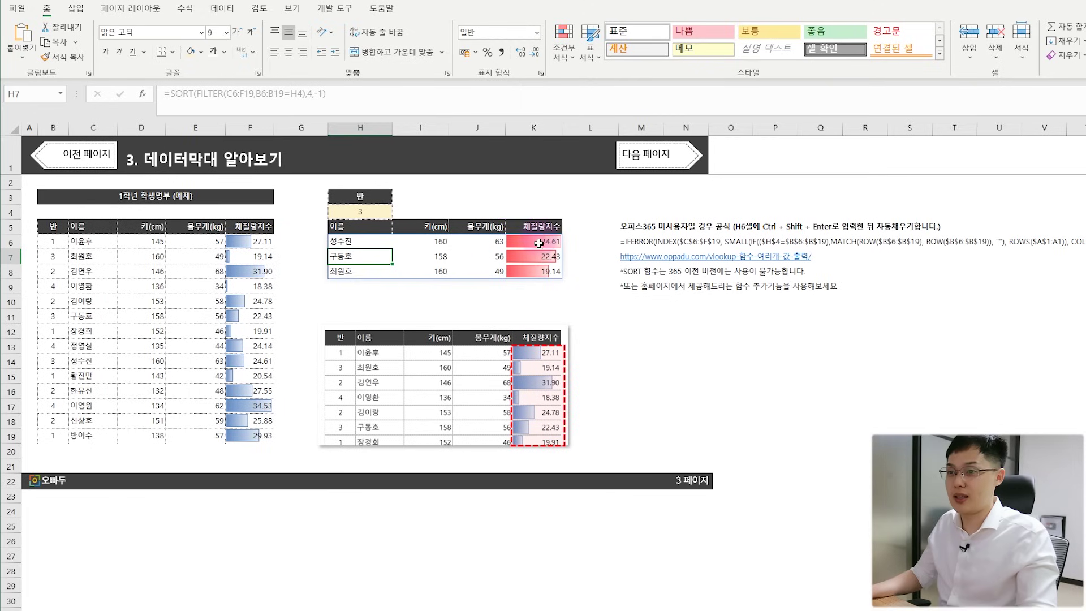
# Step: Change the class number in H4 to 1 and finally to 2 to check the sorted list
pyautogui.click(381, 211)
pyautogui.write('1')
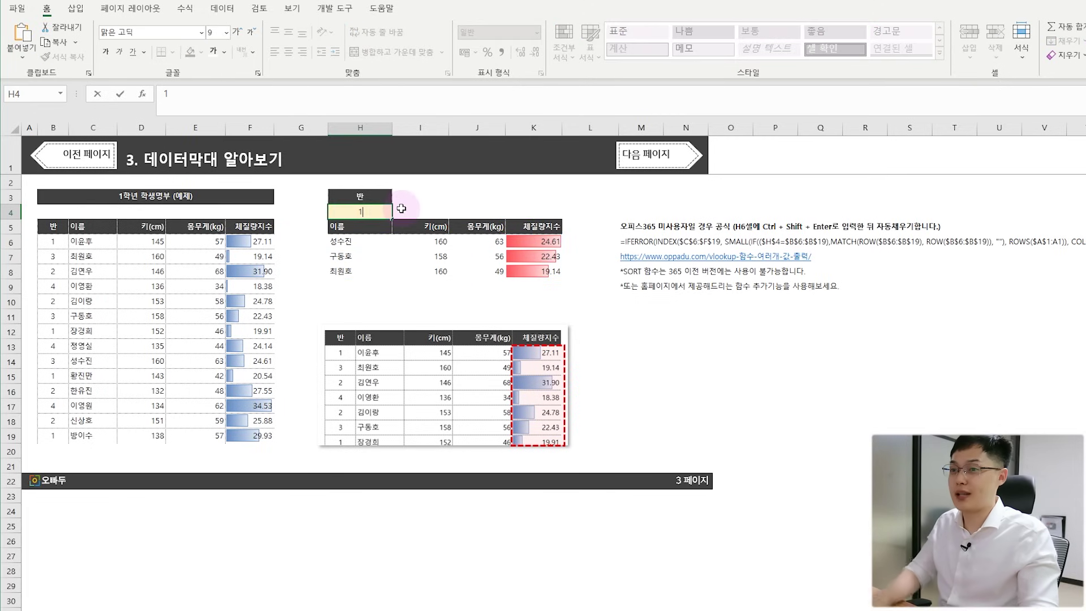
pyautogui.hotkey('ctrl', 'Return')
pyautogui.write('2')
pyautogui.hotkey('ctrl', 'Return')
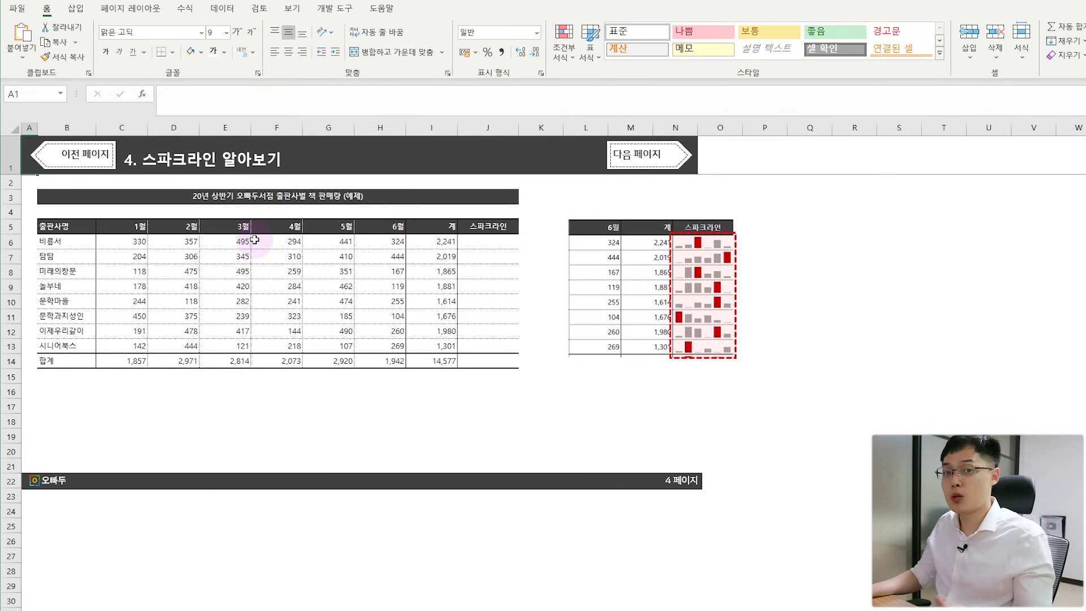
# Step: Insert column sparklines in J6:J14 using the monthly sales data in C6:H14
pyautogui.moveTo(478, 240); pyautogui.dragTo(478, 358)
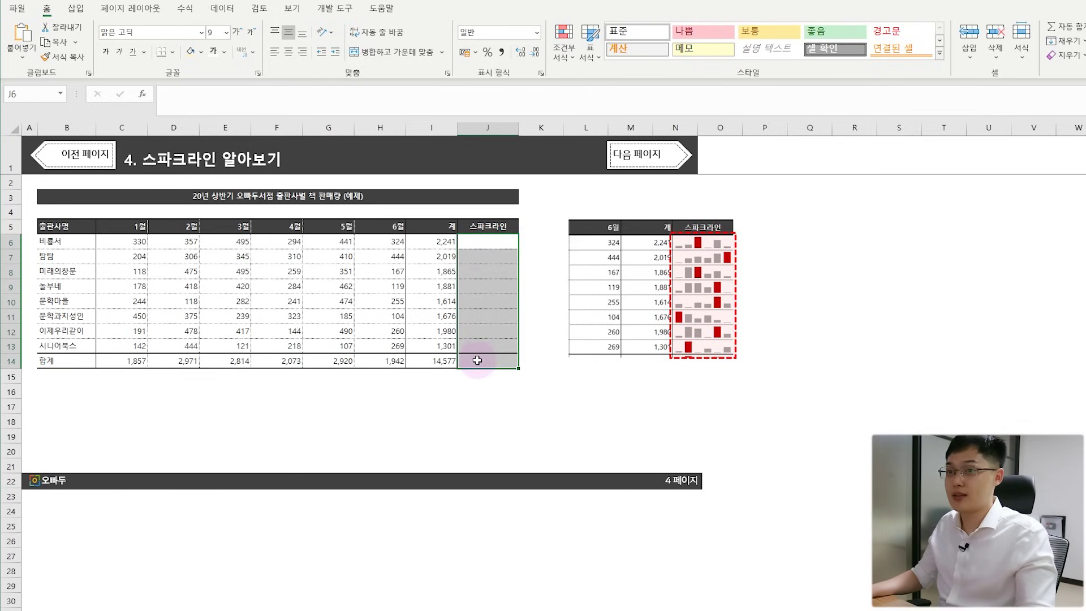
pyautogui.click(76, 9)
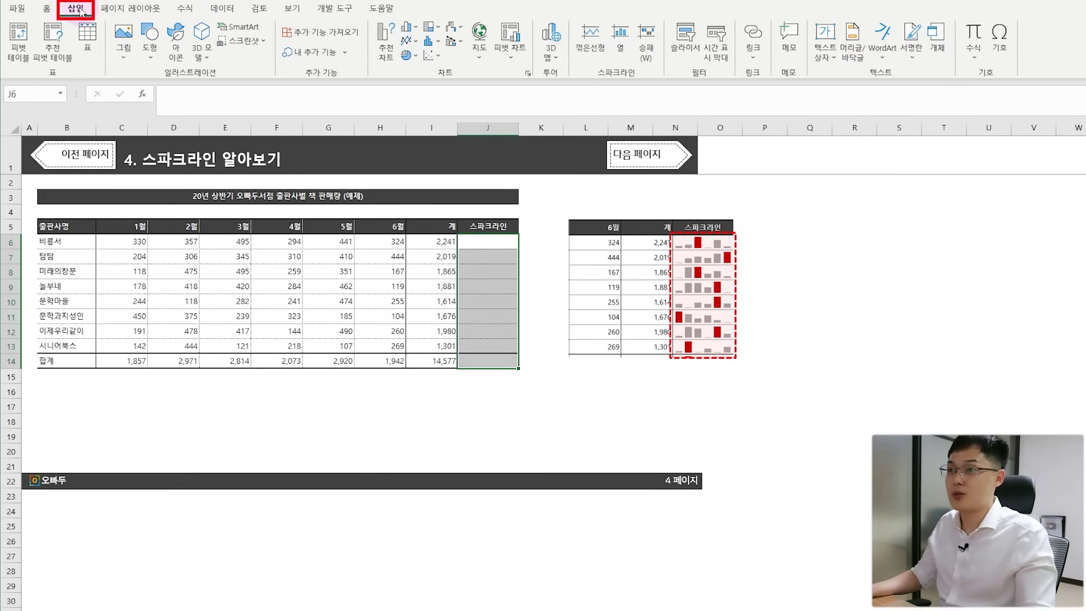
pyautogui.click(618, 48)
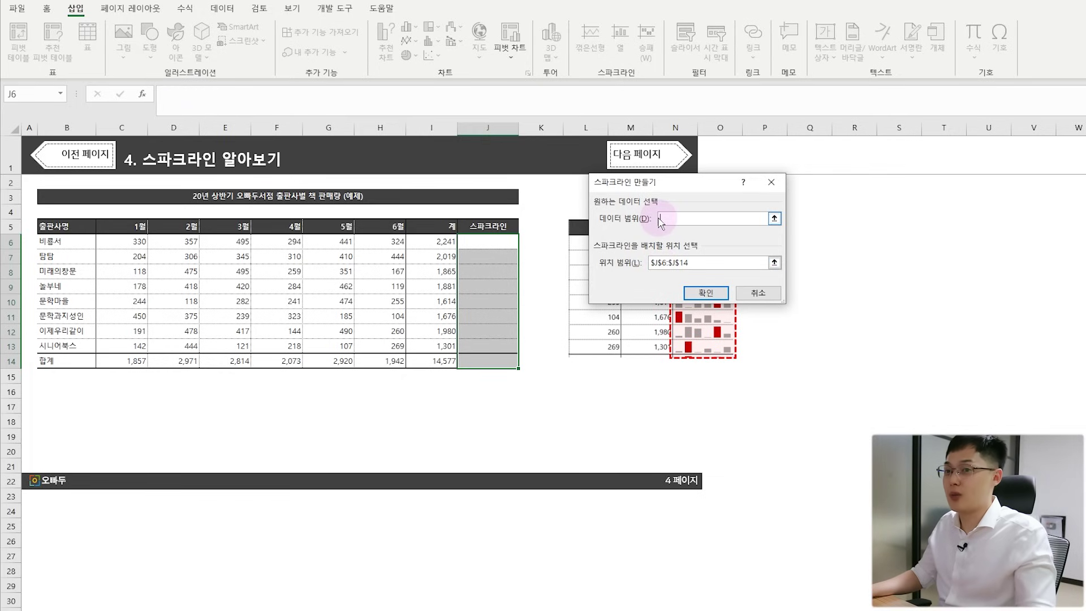
pyautogui.moveTo(133, 241); pyautogui.dragTo(388, 357)
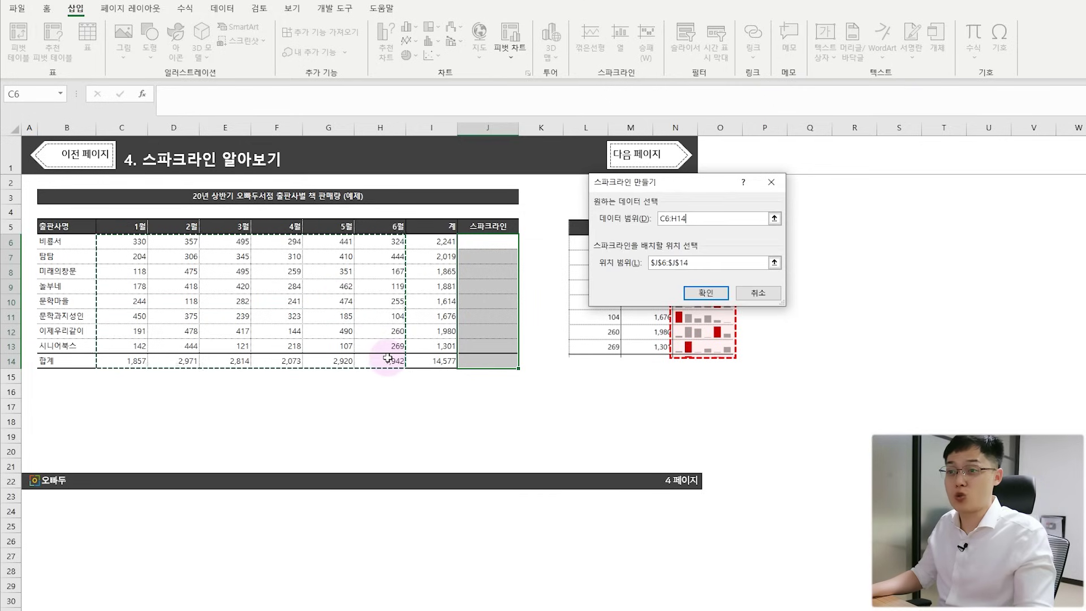
pyautogui.click(692, 299)
pyautogui.click(552, 345)
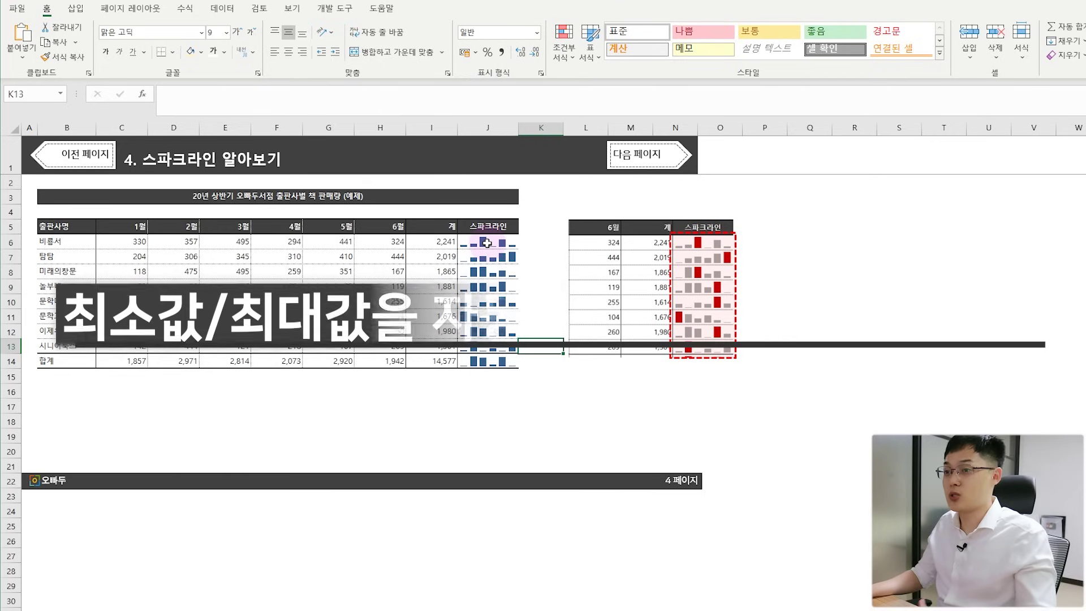
# Step: Mark the high point (높은 점) in the sparklines of J6:J14
pyautogui.click(487, 243)
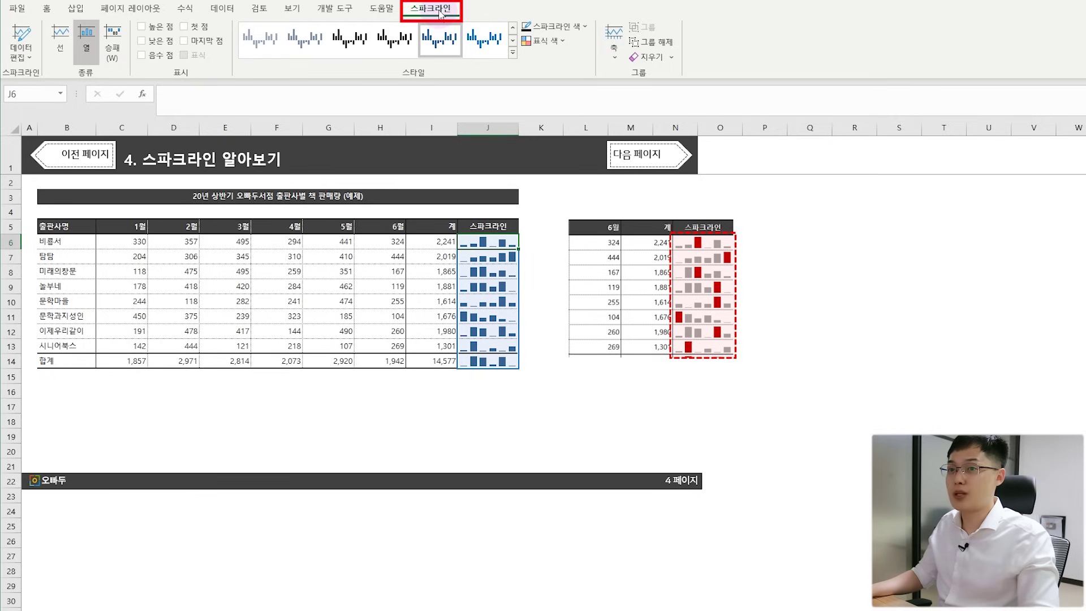
pyautogui.click(167, 30)
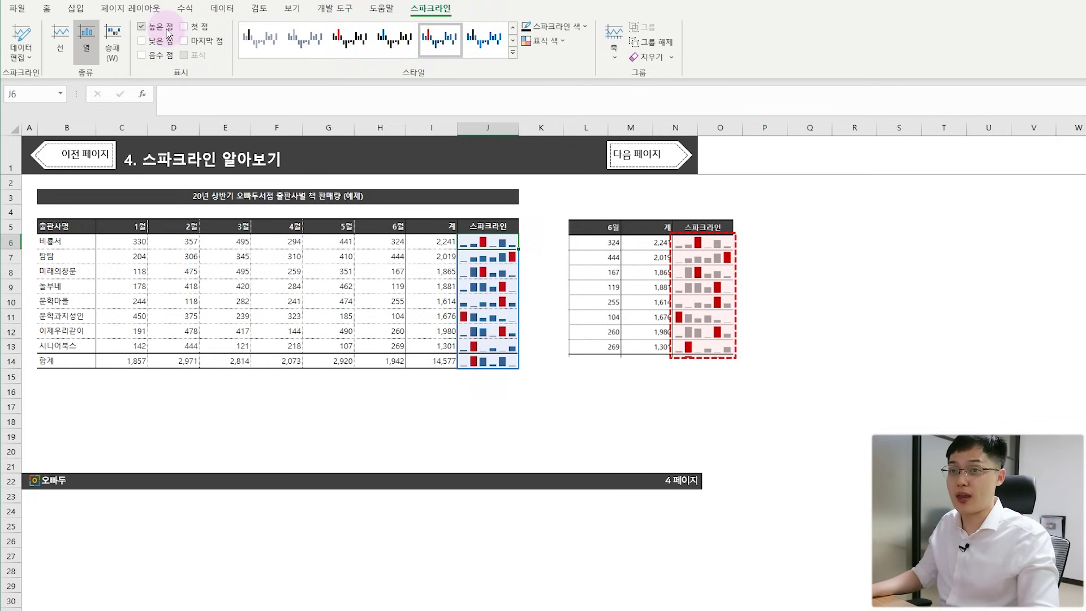
pyautogui.click(541, 257)
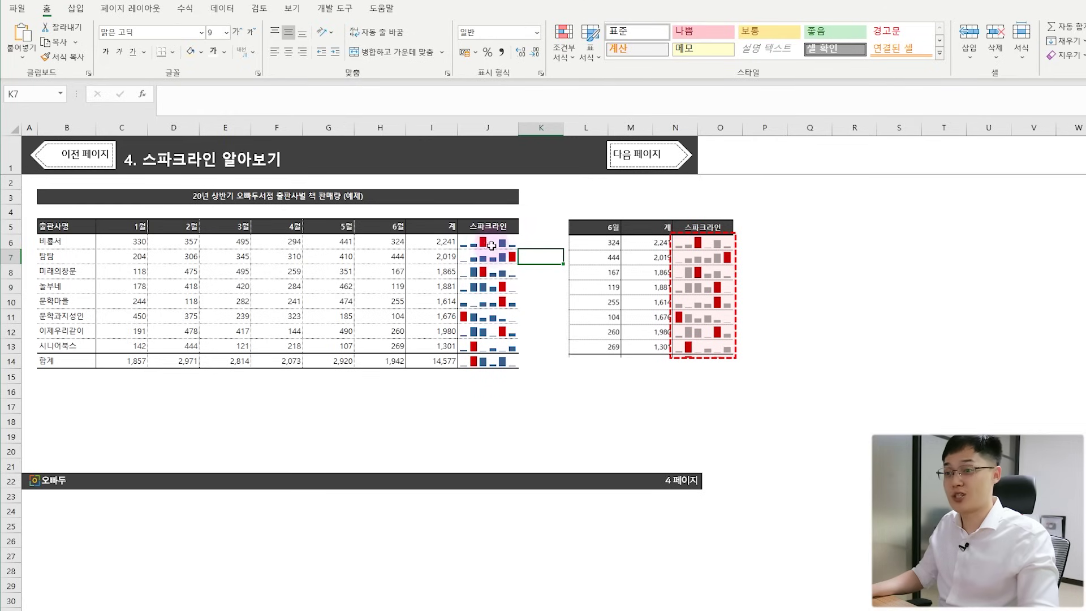
# Step: Change the sparkline colour of the J6:J14 group to a light gray theme colour
pyautogui.click(491, 246)
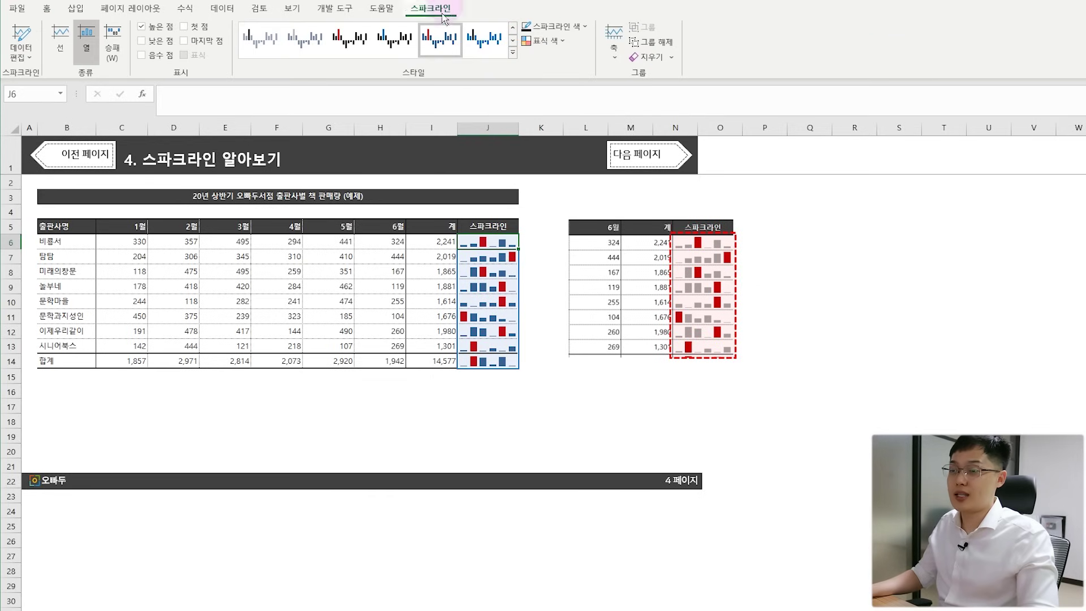
pyautogui.click(554, 26)
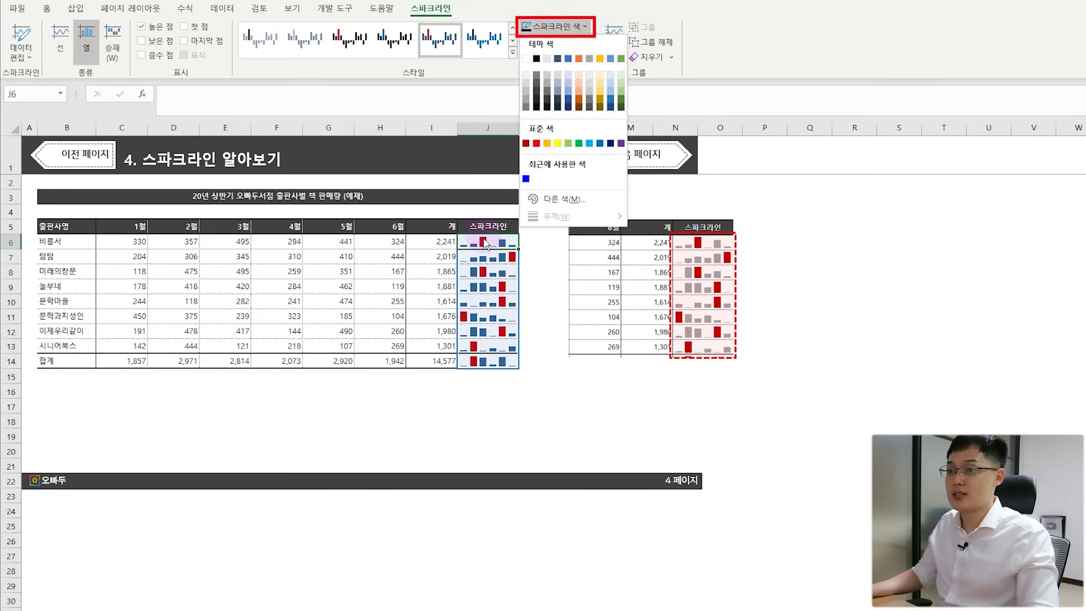
pyautogui.click(529, 95)
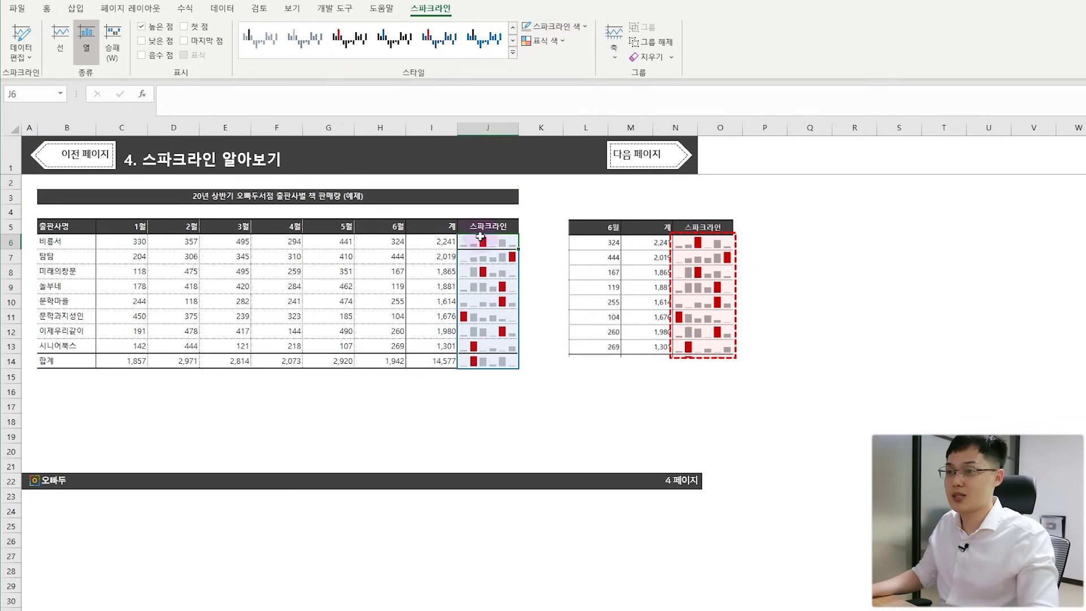
pyautogui.click(528, 225)
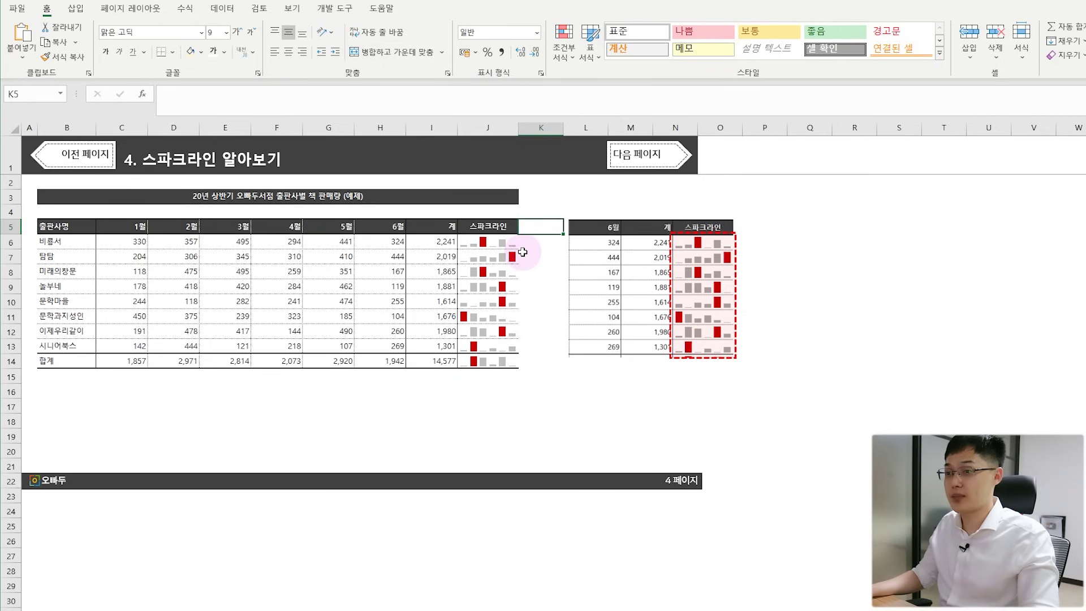
# Step: Clear the sparklines from J6:J14
pyautogui.moveTo(497, 243); pyautogui.dragTo(497, 365)
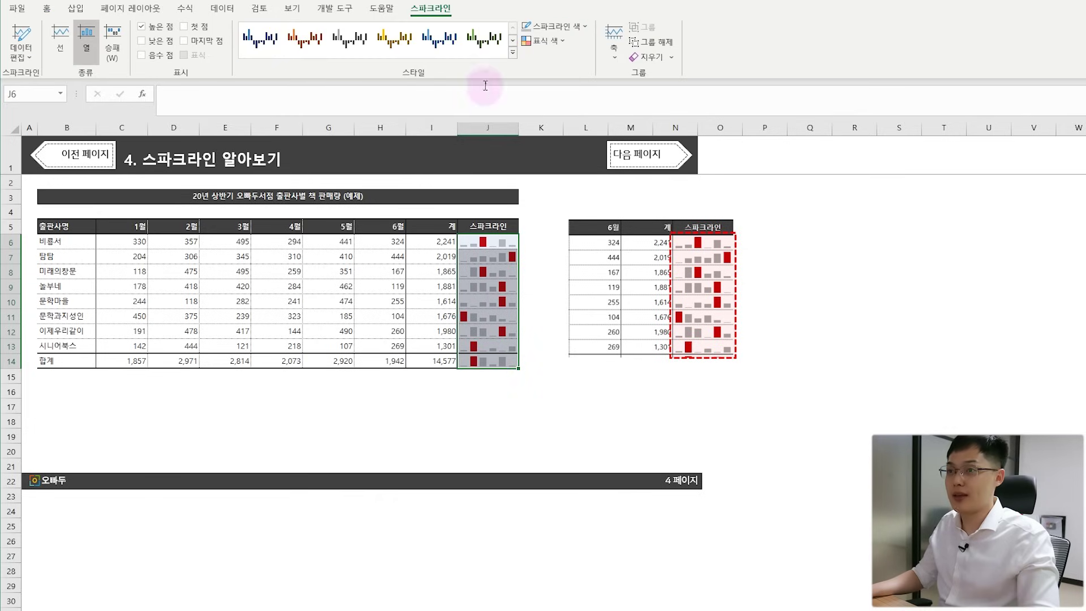
pyautogui.click(663, 60)
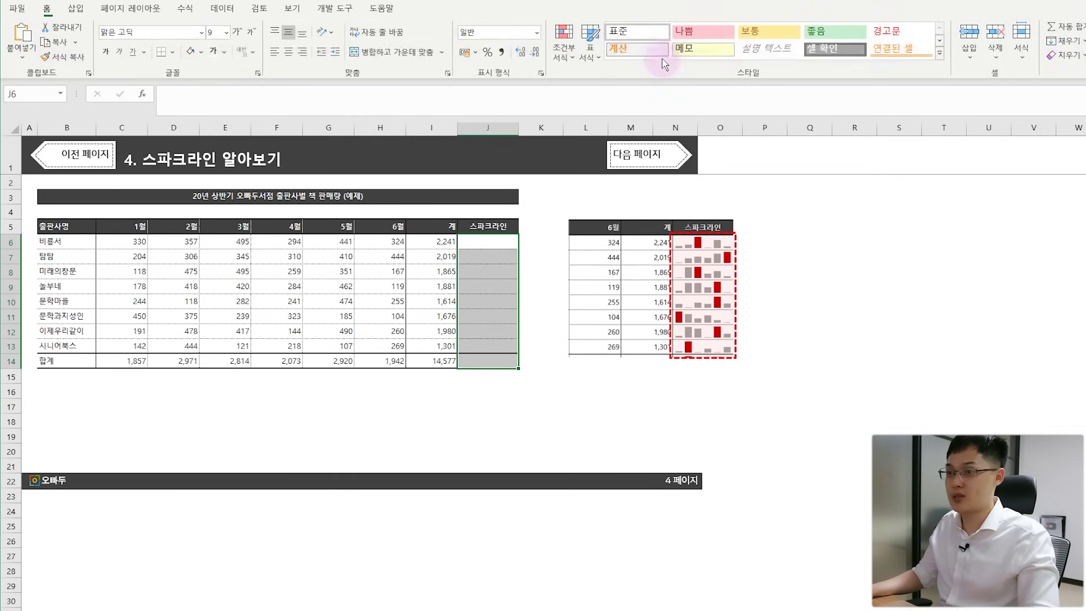
pyautogui.click(539, 245)
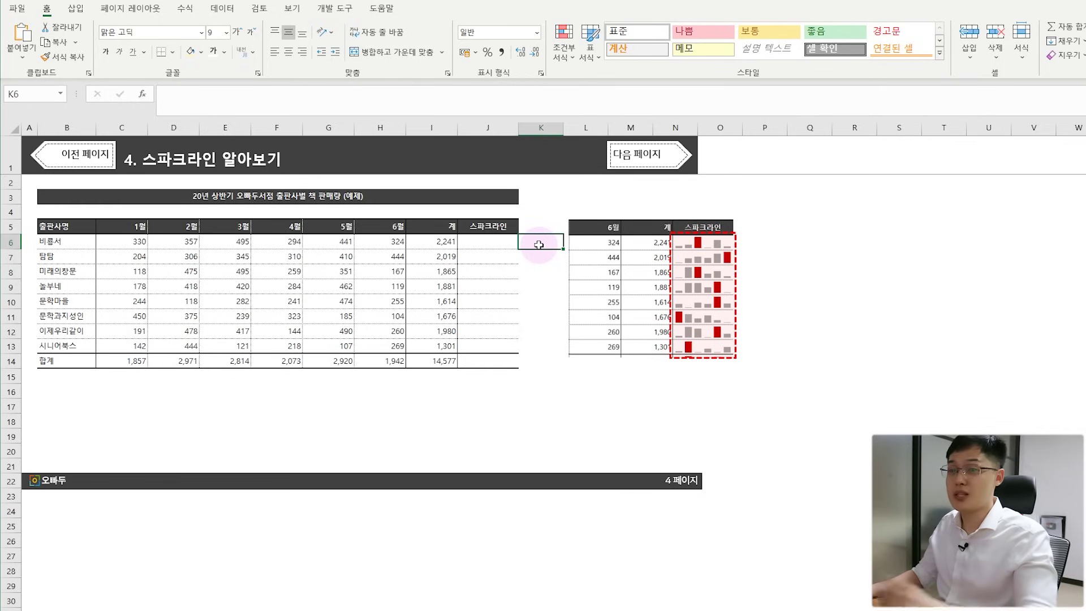
# Step: Go to the '5. 아이콘 집합 알아보기' page and apply the four-colour traffic light icon set to the BMI values in E4:E17
pyautogui.click(667, 158)
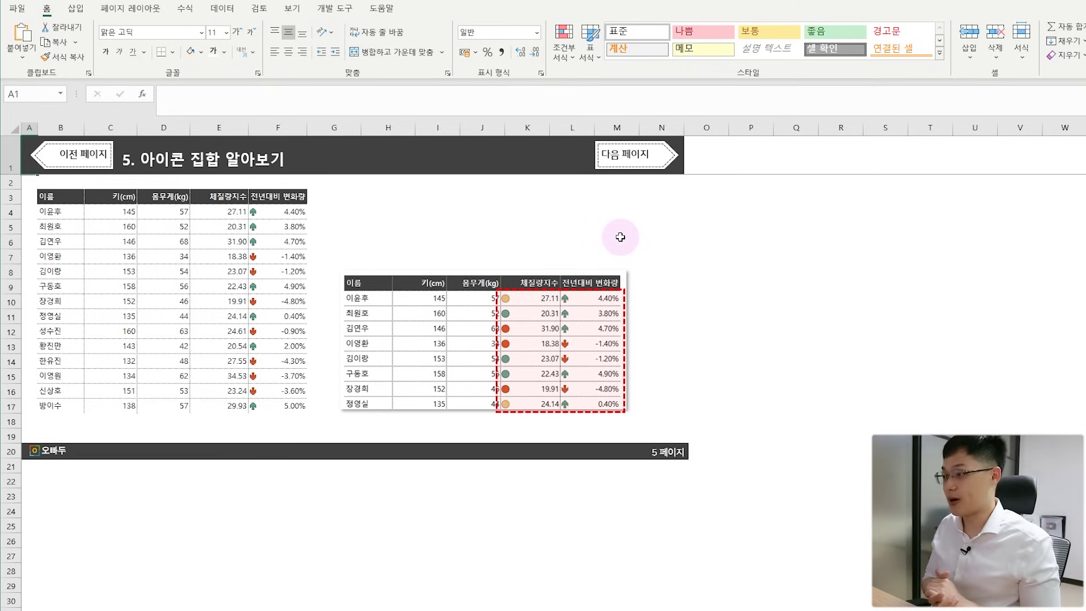
pyautogui.moveTo(228, 211); pyautogui.dragTo(236, 405)
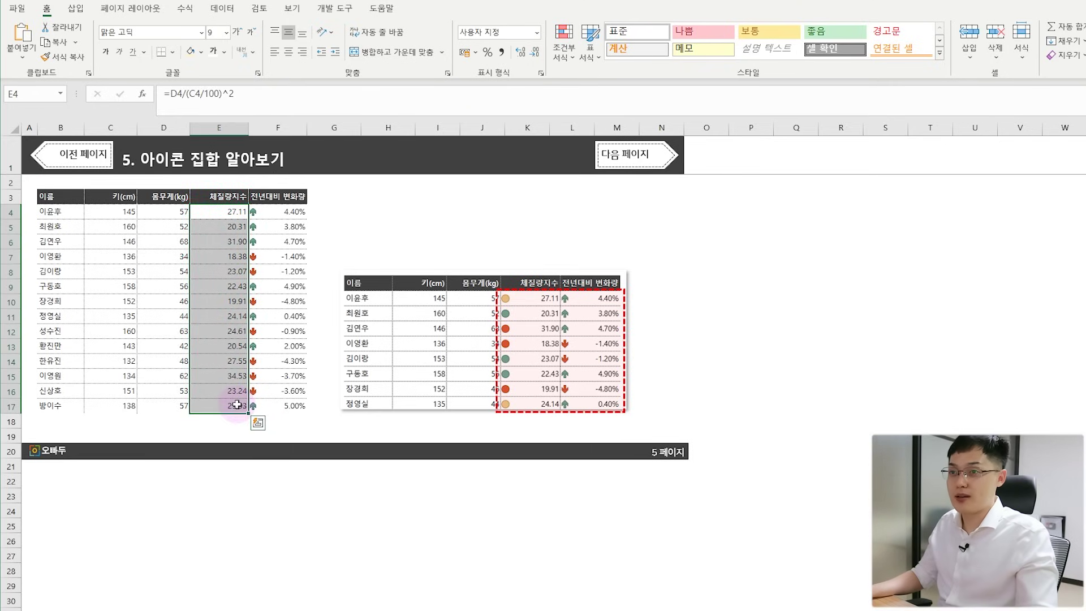
pyautogui.click(564, 52)
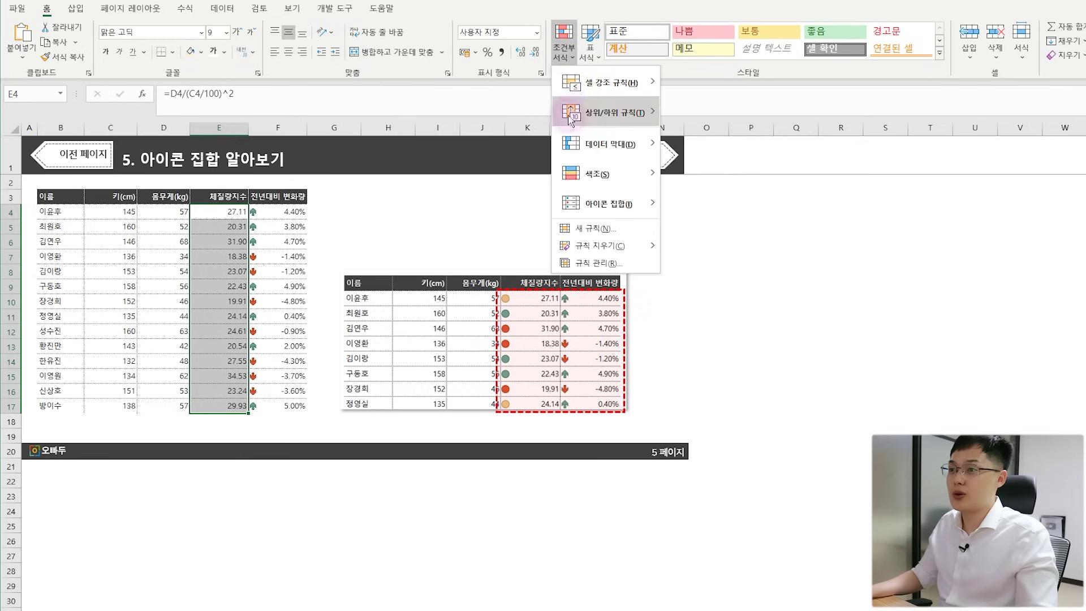
pyautogui.moveTo(575, 202)
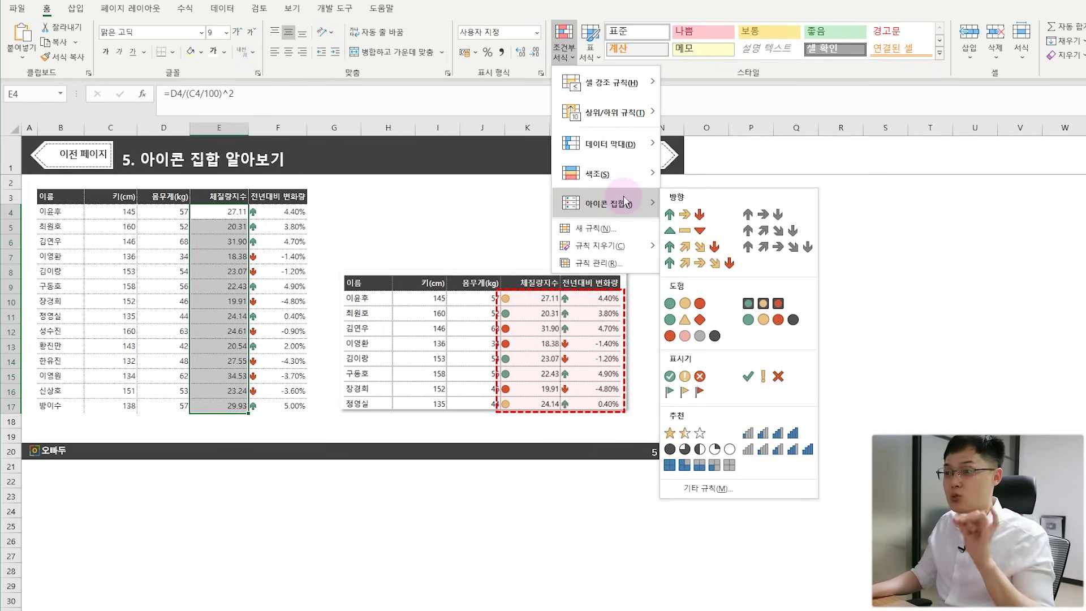
pyautogui.click(768, 321)
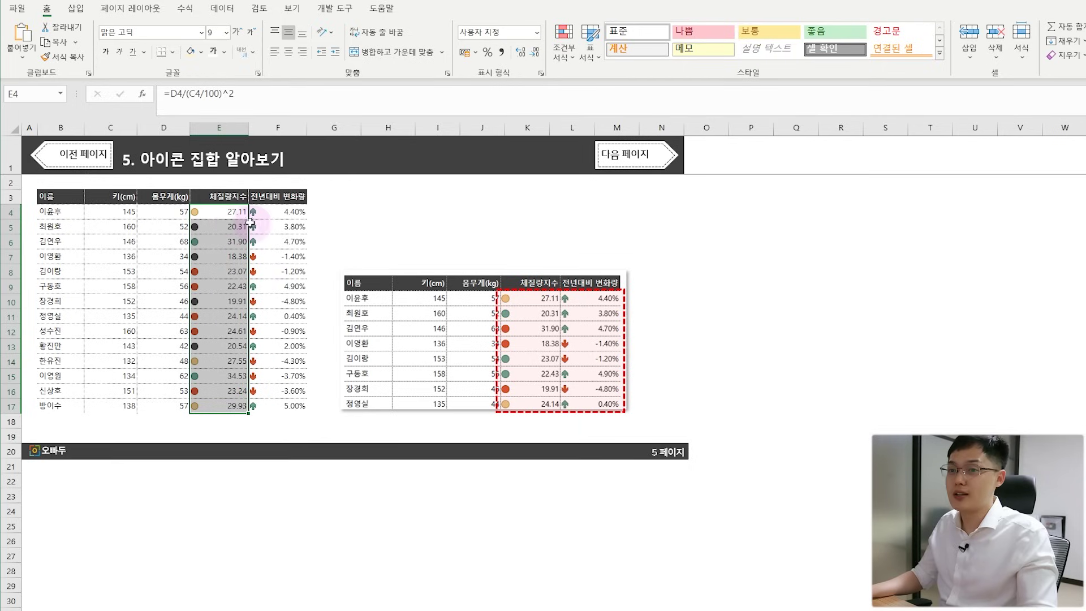
# Step: Edit the icon set rule of E4:E17 so the first icon is a red circle for values >= 30
pyautogui.moveTo(232, 212); pyautogui.dragTo(226, 408)
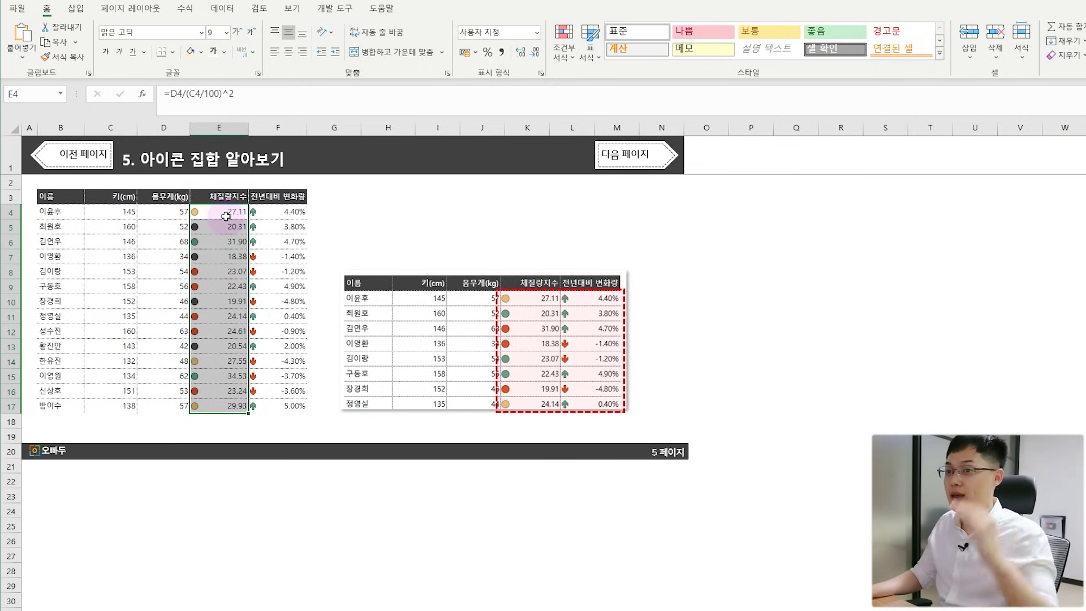
pyautogui.click(568, 56)
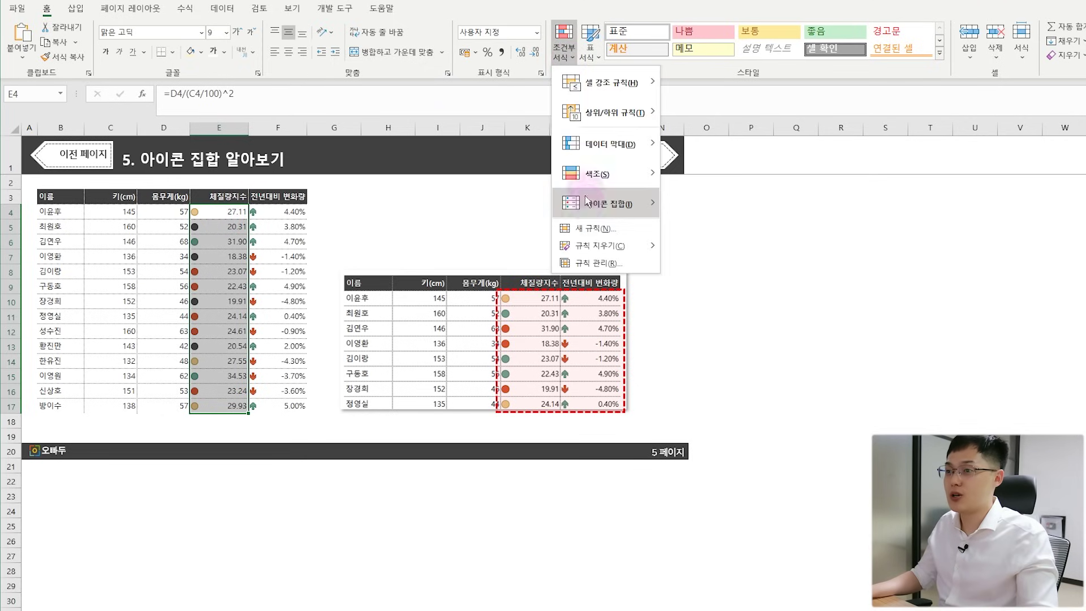
pyautogui.click(592, 261)
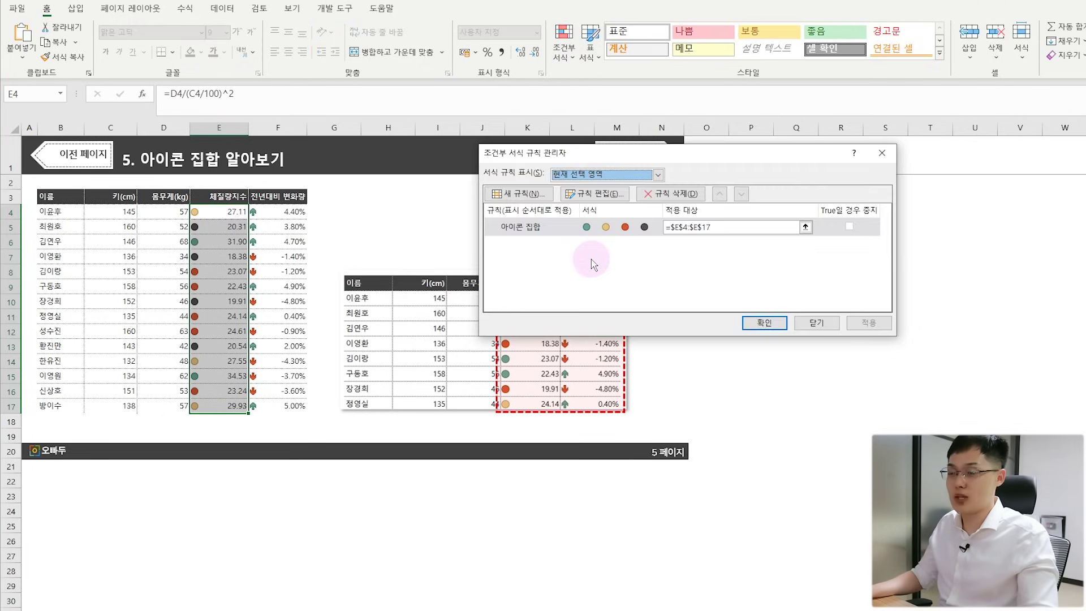
pyautogui.click(545, 231)
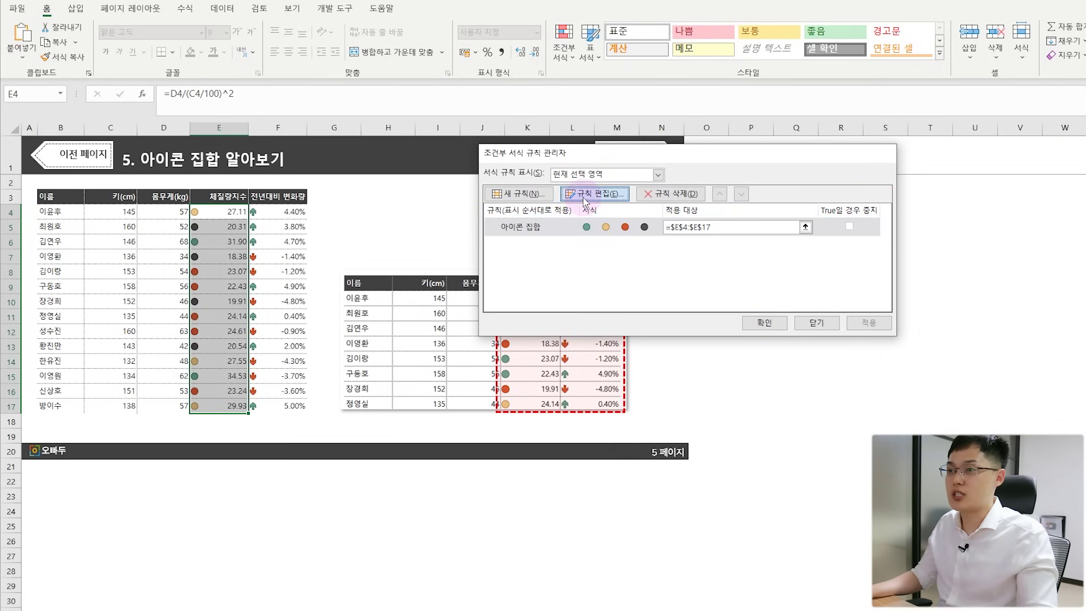
pyautogui.click(589, 194)
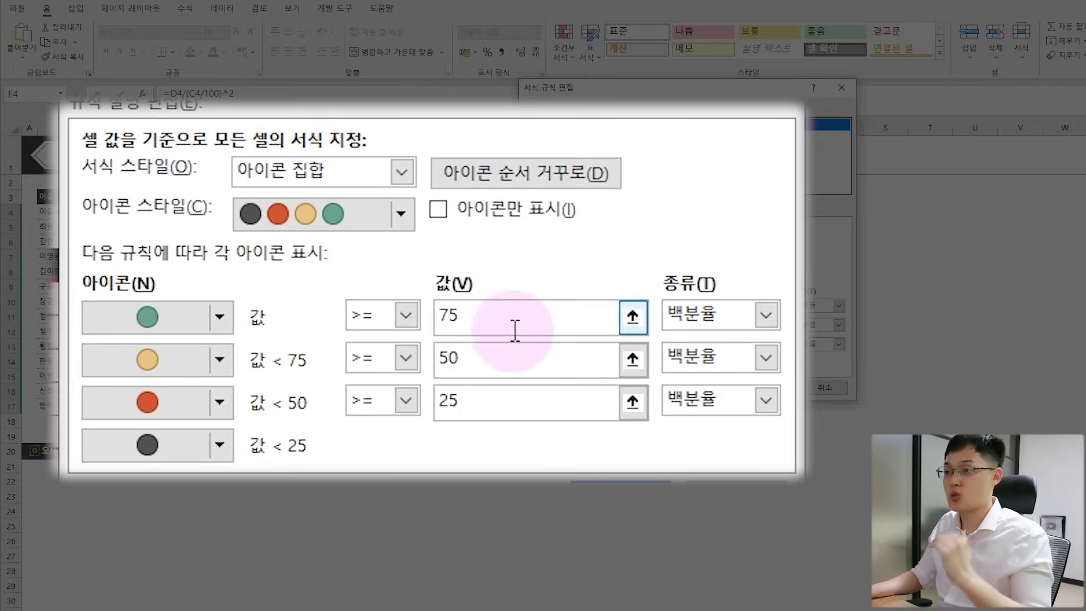
pyautogui.doubleClick(729, 306)
pyautogui.write('30')
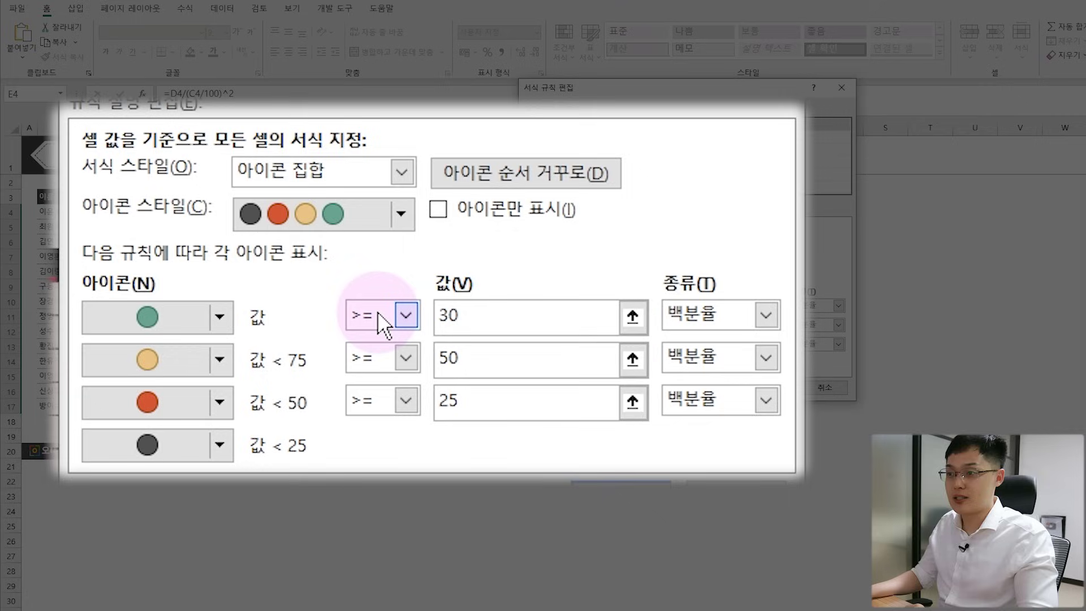
pyautogui.click(229, 321)
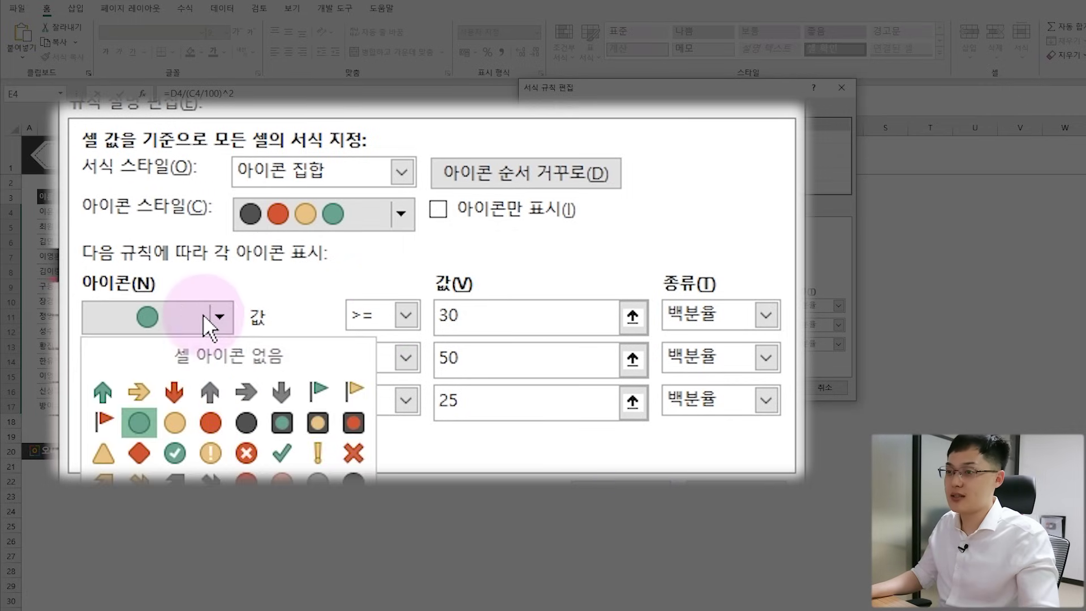
pyautogui.click(203, 426)
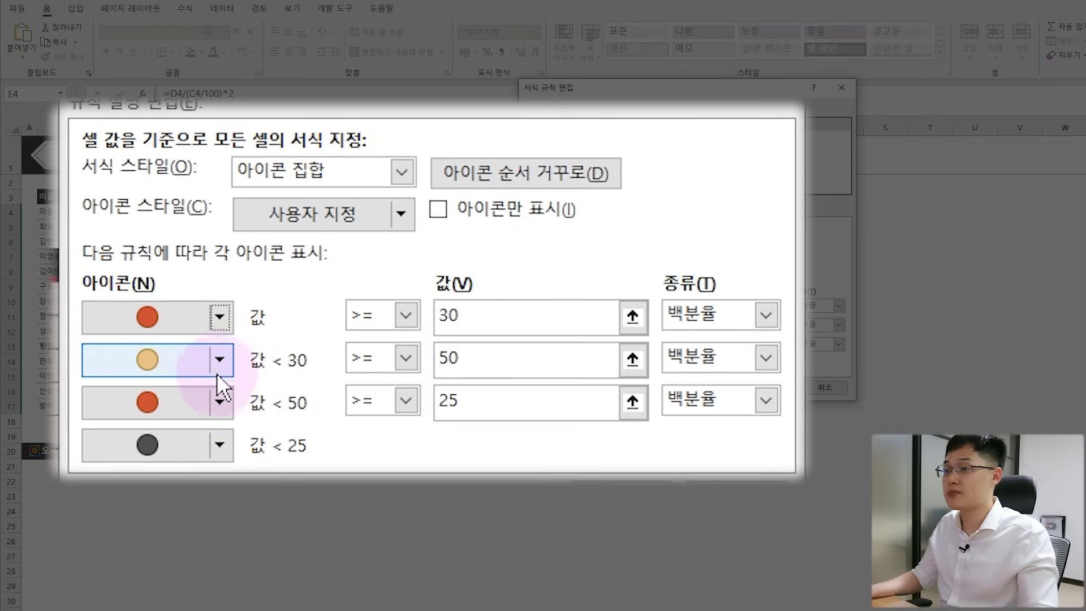
# Step: Set the second icon's threshold to 24 and the third icon's threshold to 20
pyautogui.doubleClick(433, 359)
pyautogui.write('24')
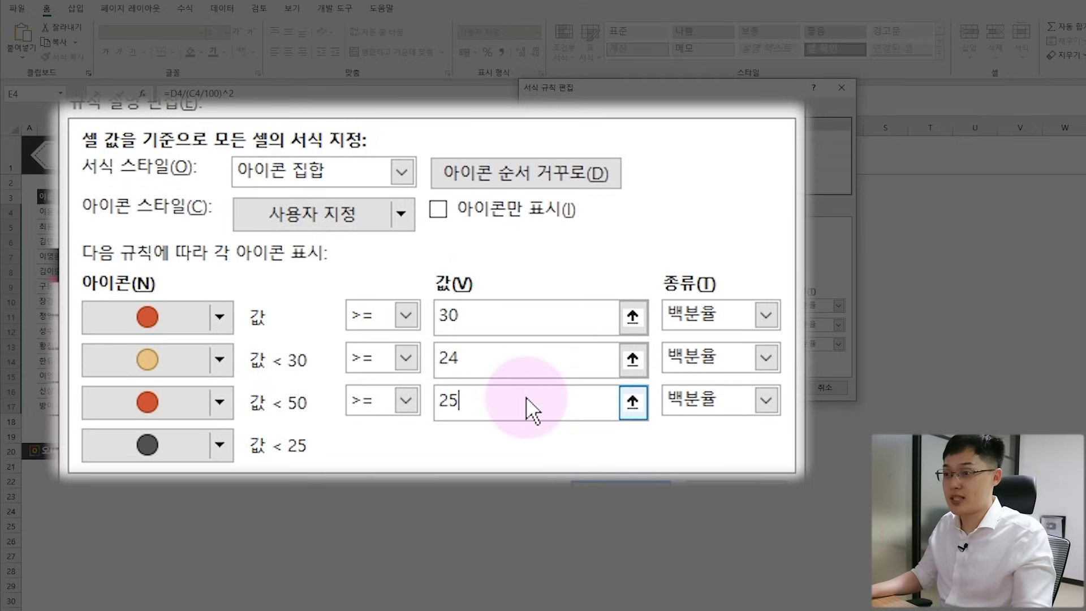
pyautogui.moveTo(526, 396); pyautogui.dragTo(361, 402)
pyautogui.write('20')
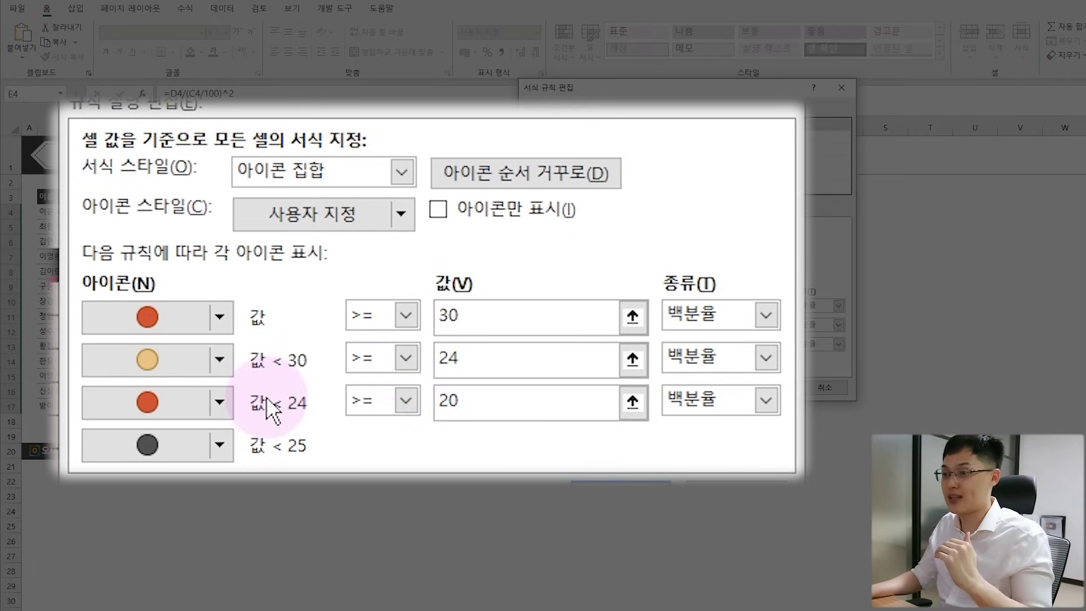
# Step: Assign a green circle to the third icon and a red flag to the last icon, and apply the rule to E4:E17
pyautogui.click(219, 402)
pyautogui.click(185, 495)
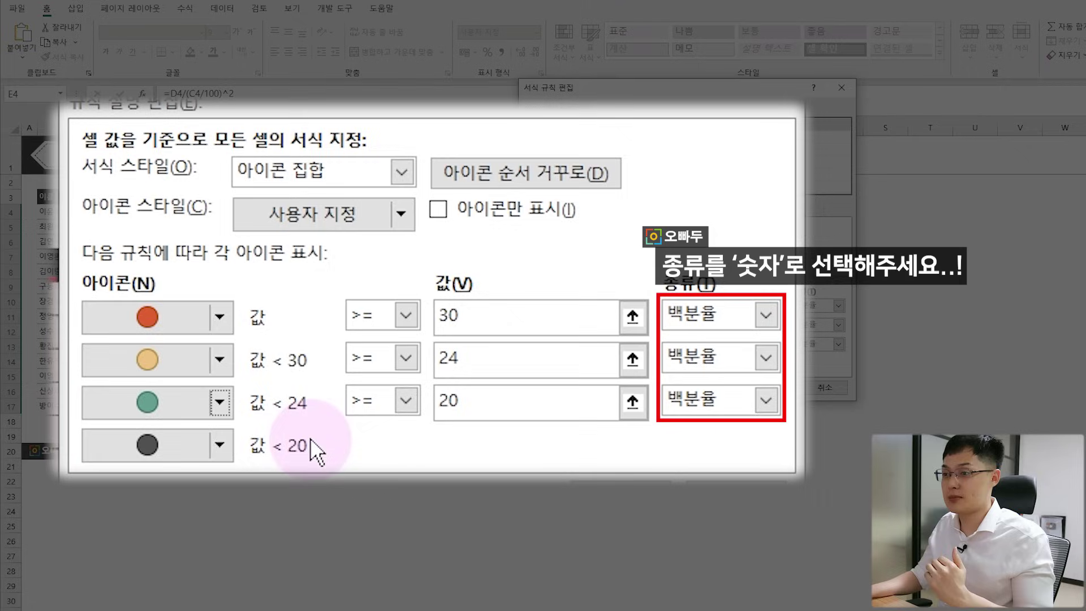
pyautogui.click(223, 442)
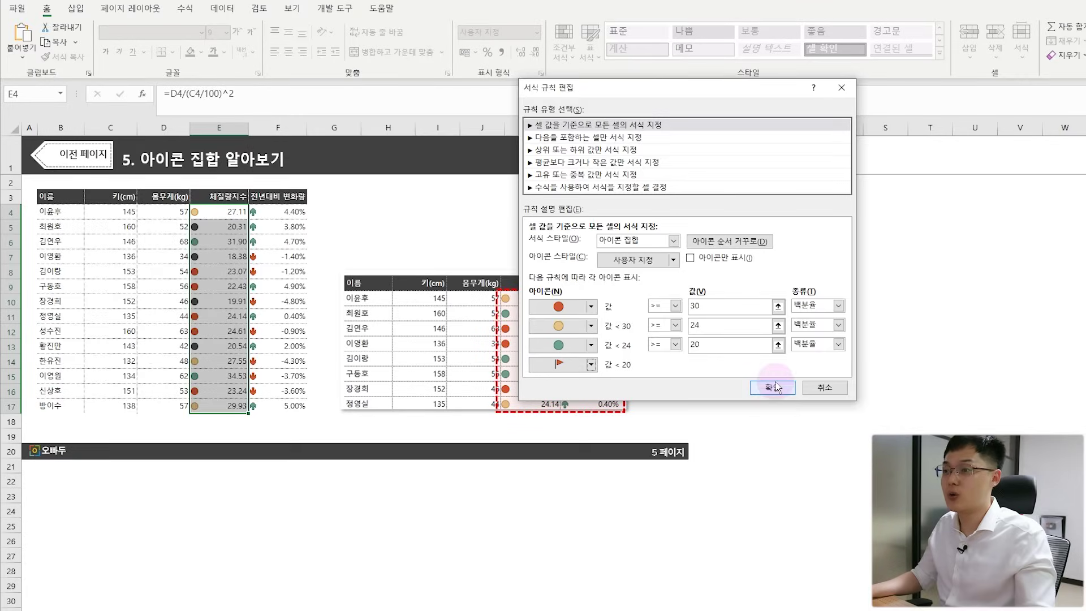
pyautogui.click(770, 388)
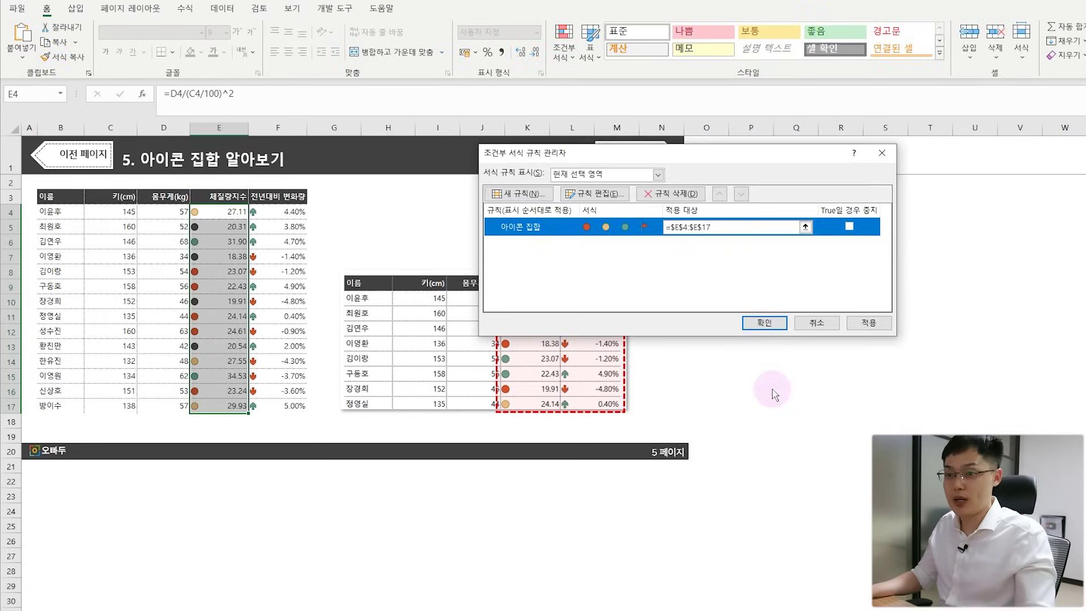
pyautogui.click(765, 322)
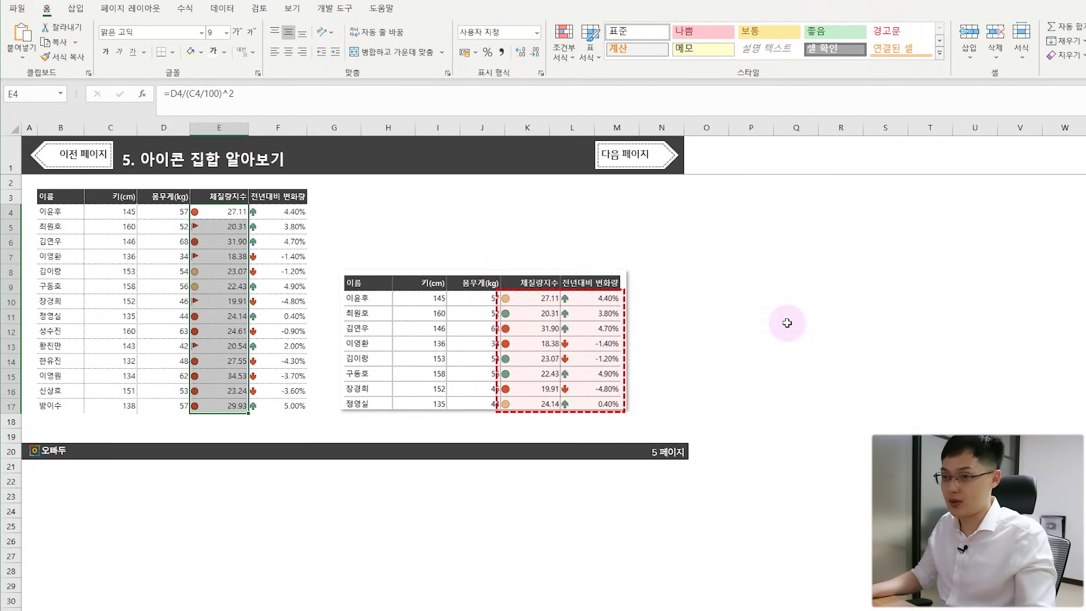
pyautogui.click(222, 315)
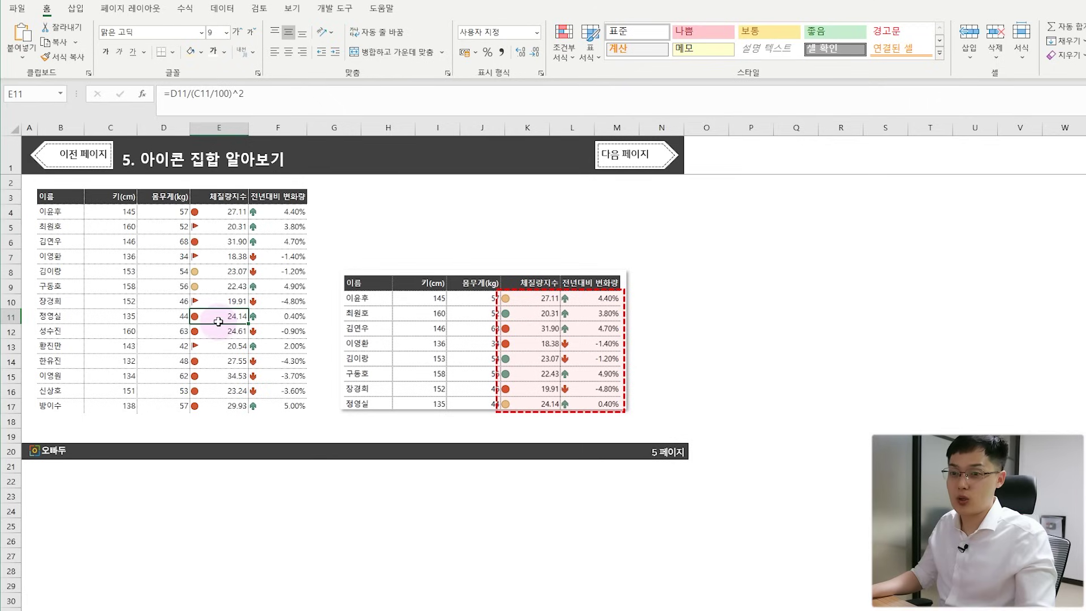
# Step: Reopen the icon set rule of E4:E17 and set the type of all three thresholds to number (숫자)
pyautogui.moveTo(227, 212); pyautogui.dragTo(226, 408)
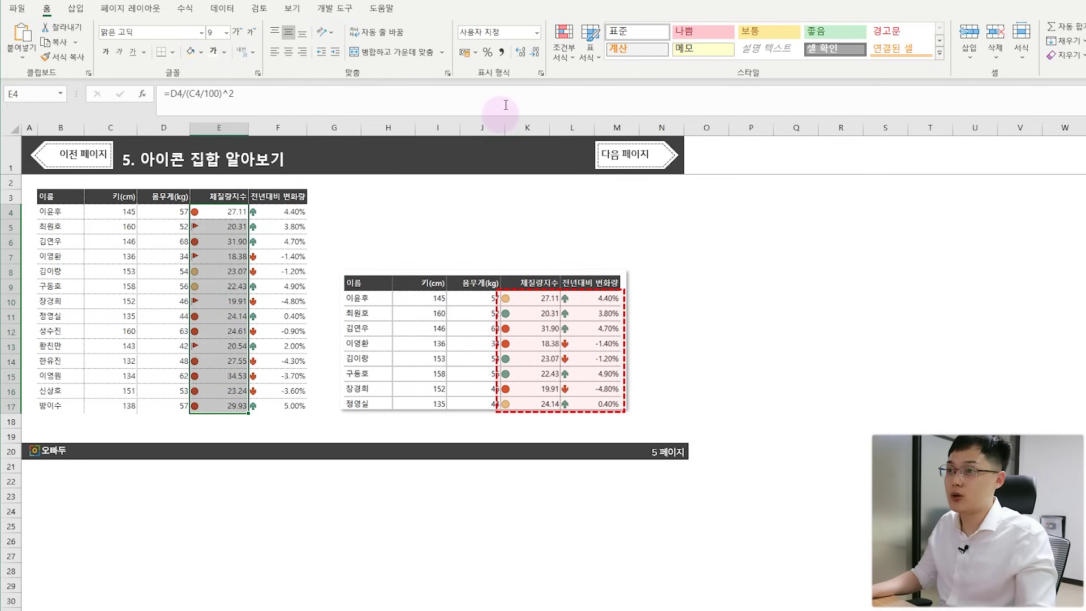
pyautogui.click(564, 54)
pyautogui.click(587, 252)
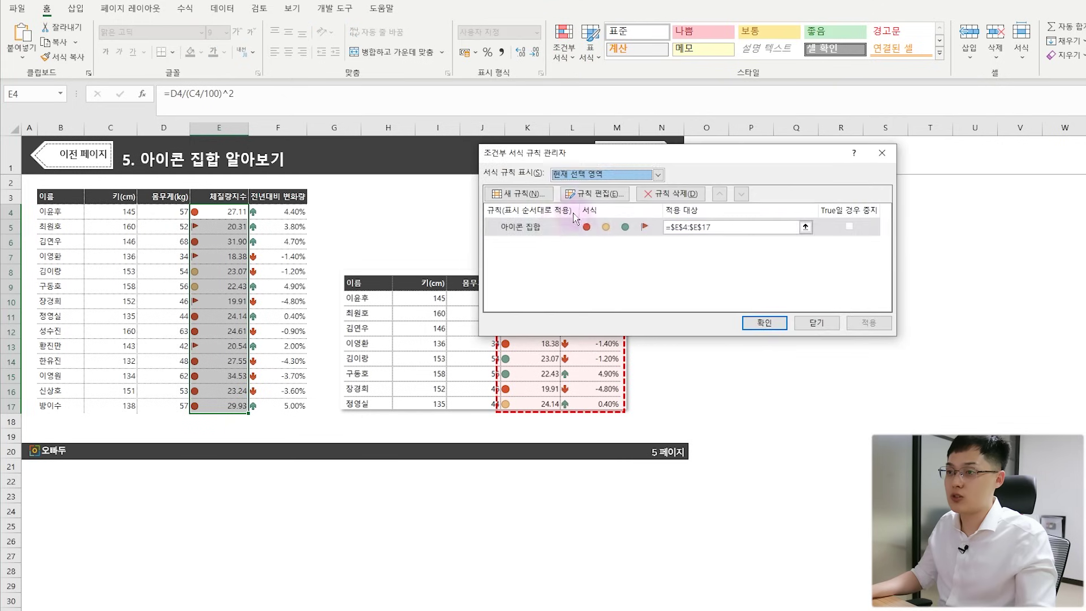
pyautogui.click(589, 194)
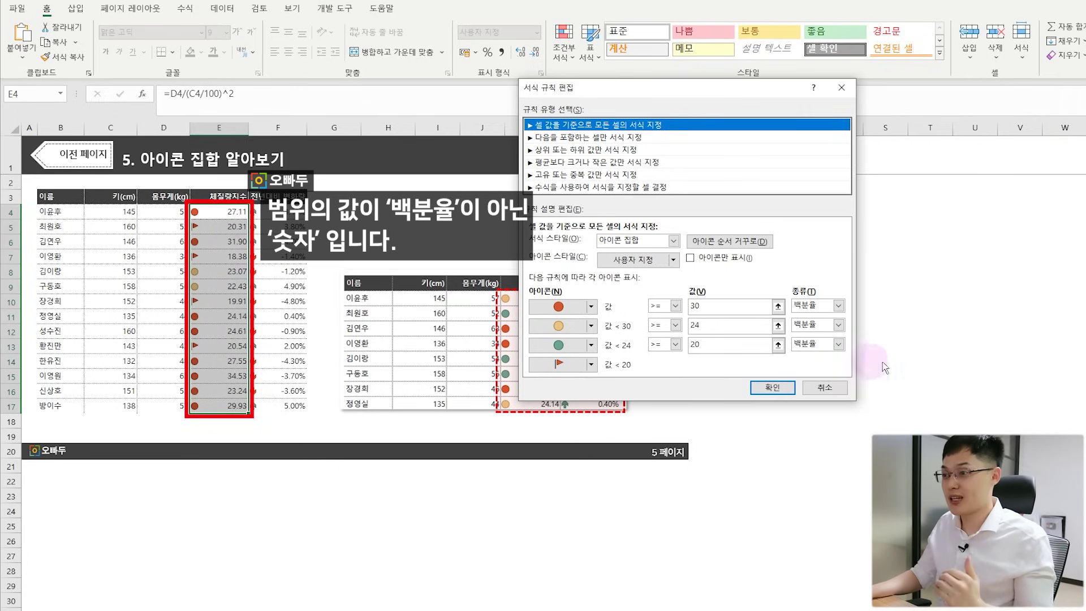
pyautogui.click(839, 306)
pyautogui.click(828, 319)
pyautogui.click(838, 325)
pyautogui.click(827, 339)
pyautogui.click(838, 344)
pyautogui.click(829, 357)
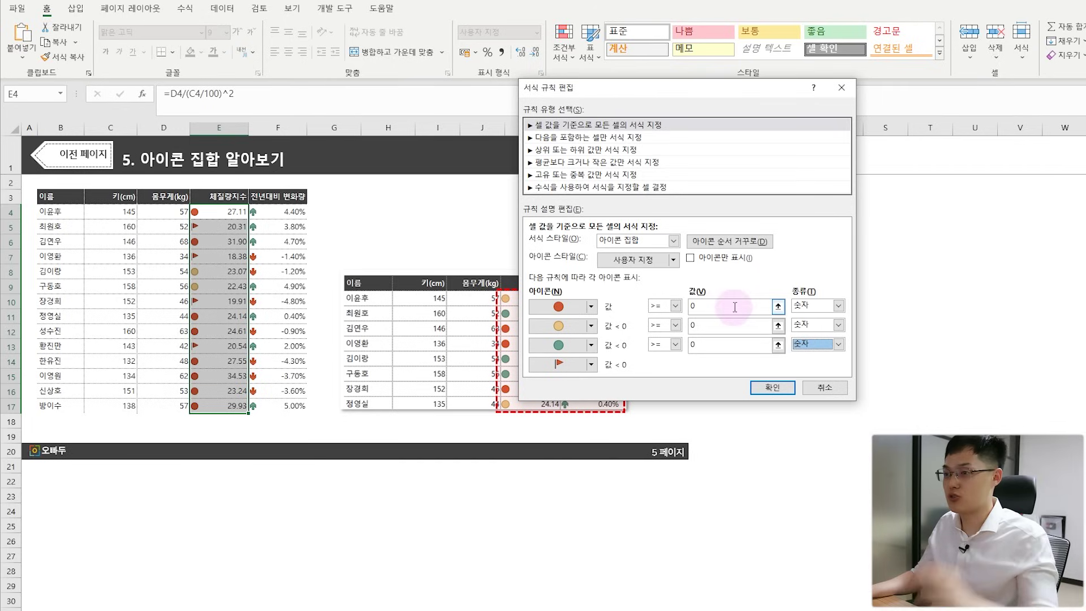
# Step: Enter the number thresholds 30, 24 and 20 for the three icons and apply the rule to the BMI column
pyautogui.write('30')
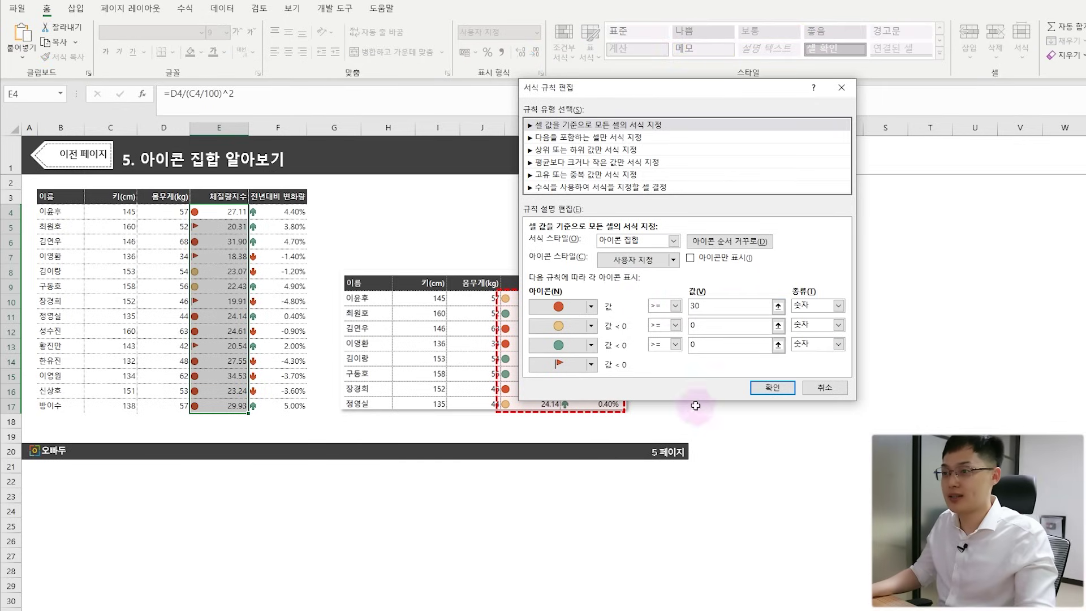
pyautogui.doubleClick(702, 326)
pyautogui.write('24')
pyautogui.doubleClick(701, 345)
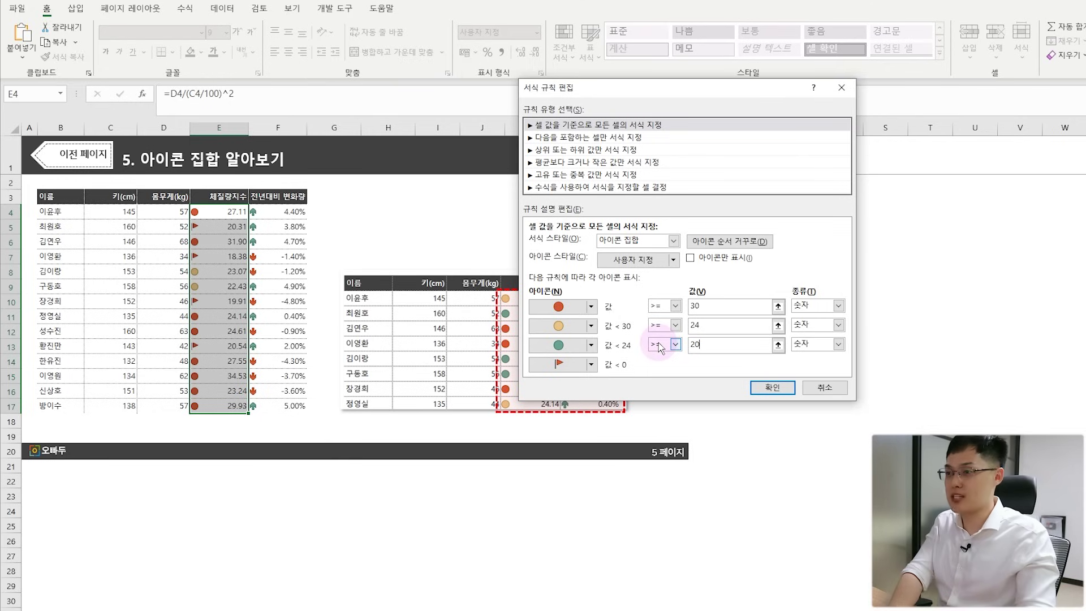
pyautogui.click(773, 388)
pyautogui.click(869, 322)
pyautogui.click(765, 323)
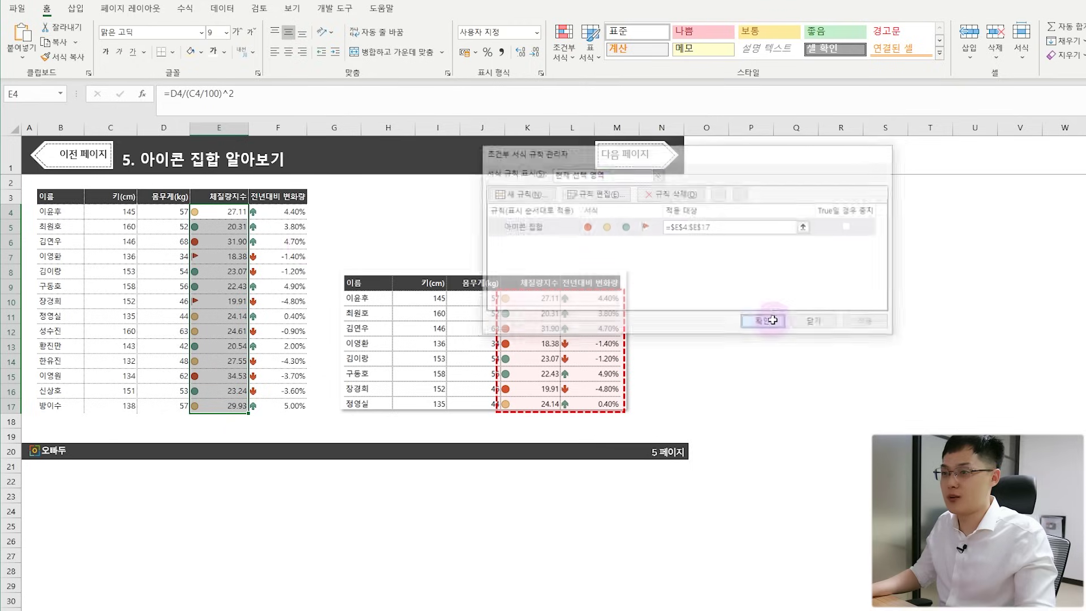
pyautogui.click(230, 213)
pyautogui.click(229, 277)
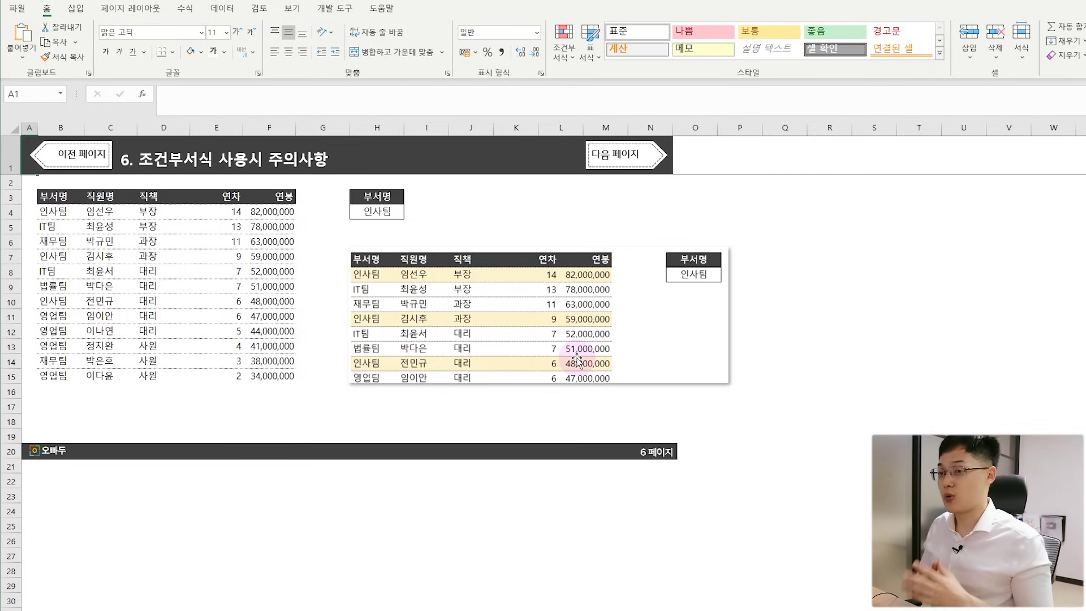
# Step: Start a formula-based conditional formatting rule for B4:F15 with the formula =$B$4=$H$4
pyautogui.click(51, 211)
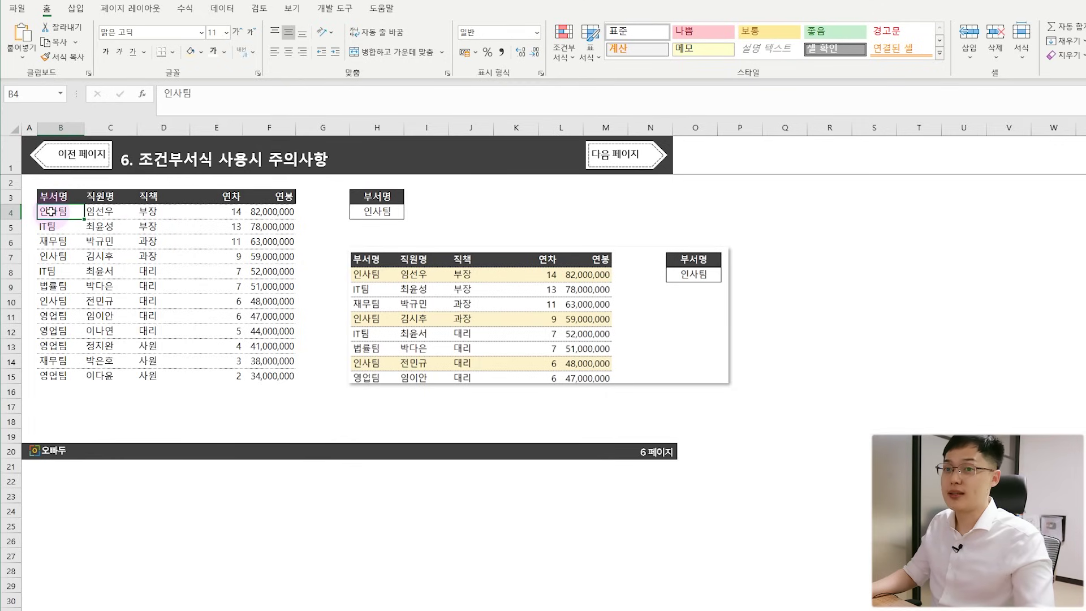
pyautogui.moveTo(51, 212); pyautogui.dragTo(277, 373)
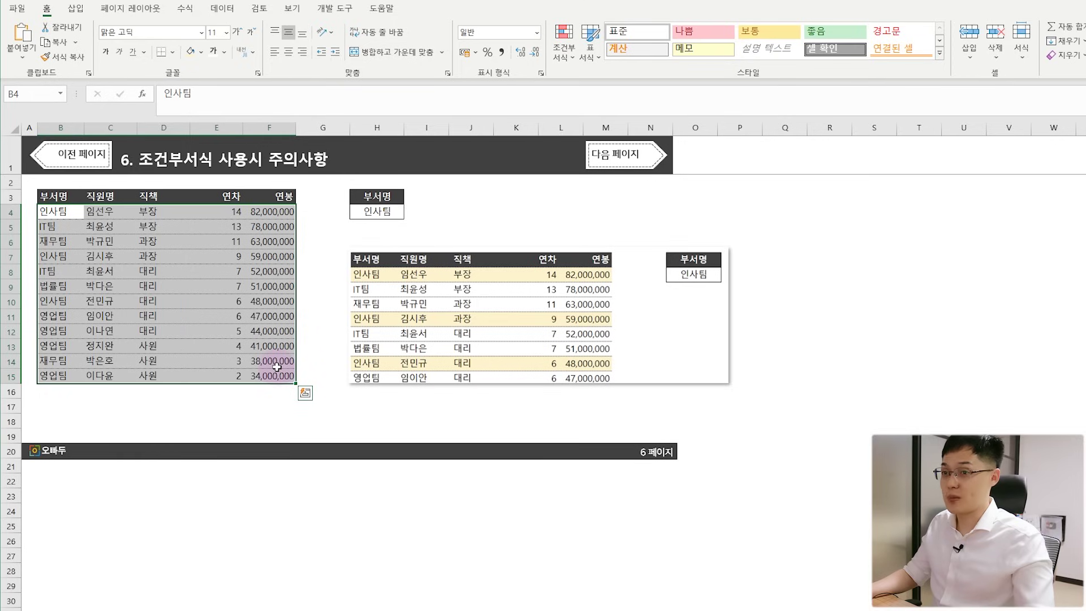
pyautogui.click(563, 60)
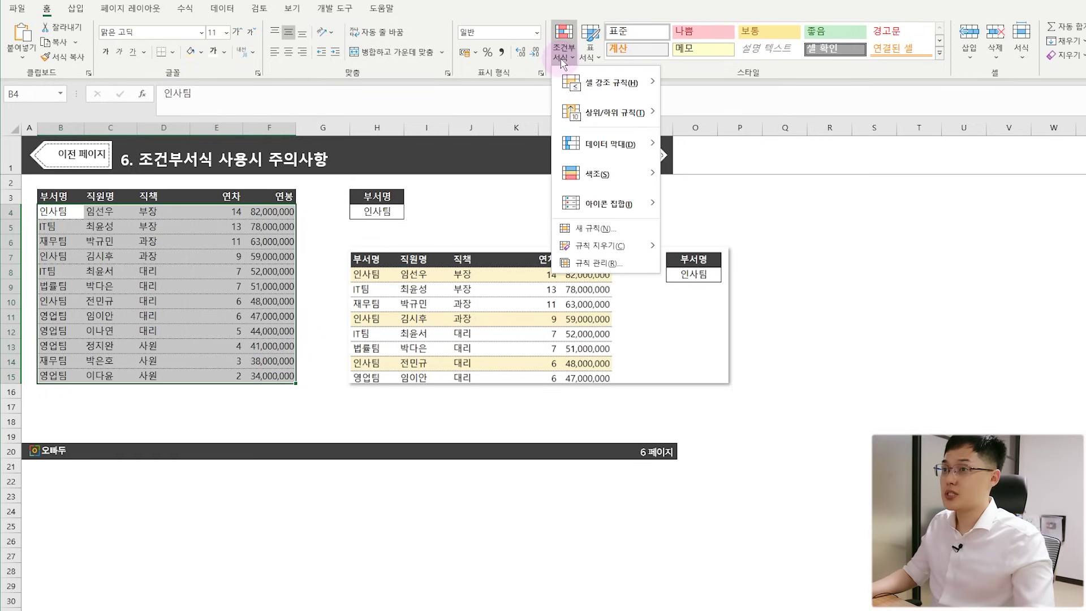
pyautogui.click(586, 229)
pyautogui.click(577, 209)
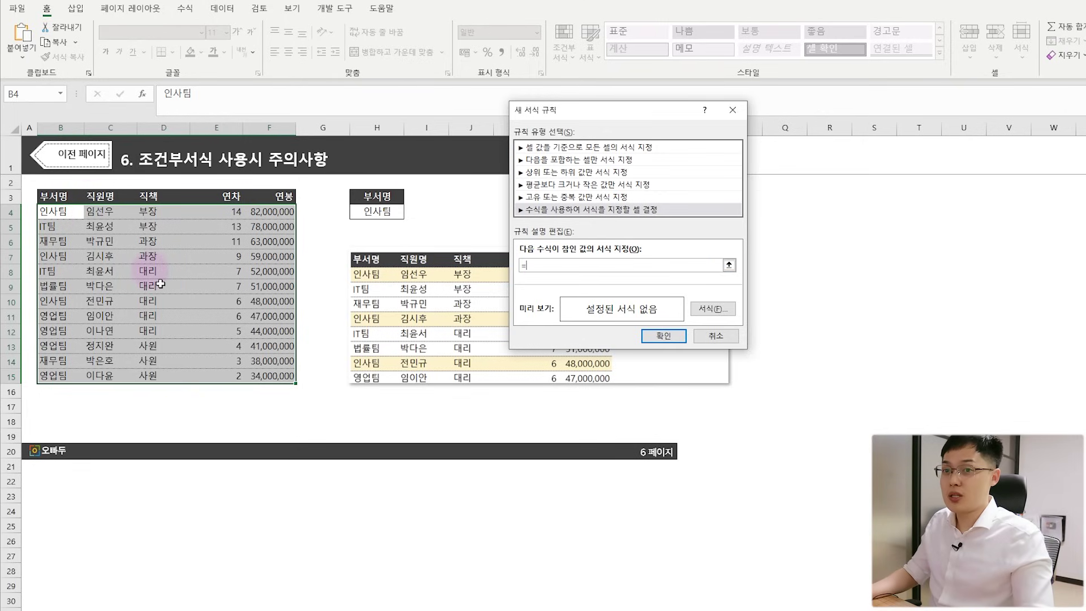
pyautogui.click(61, 212)
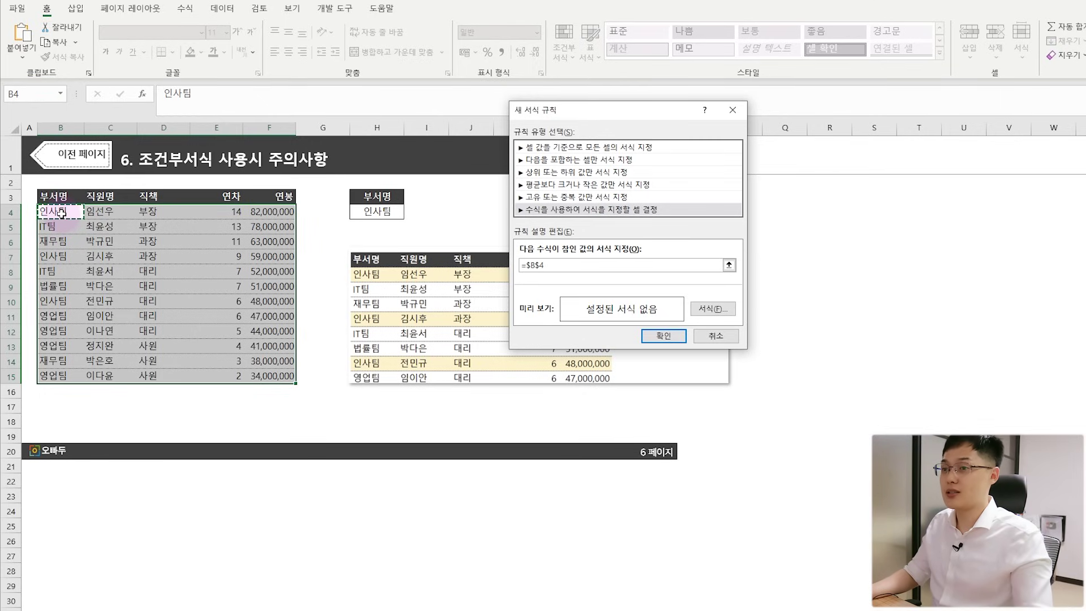
pyautogui.write('=')
pyautogui.click(377, 213)
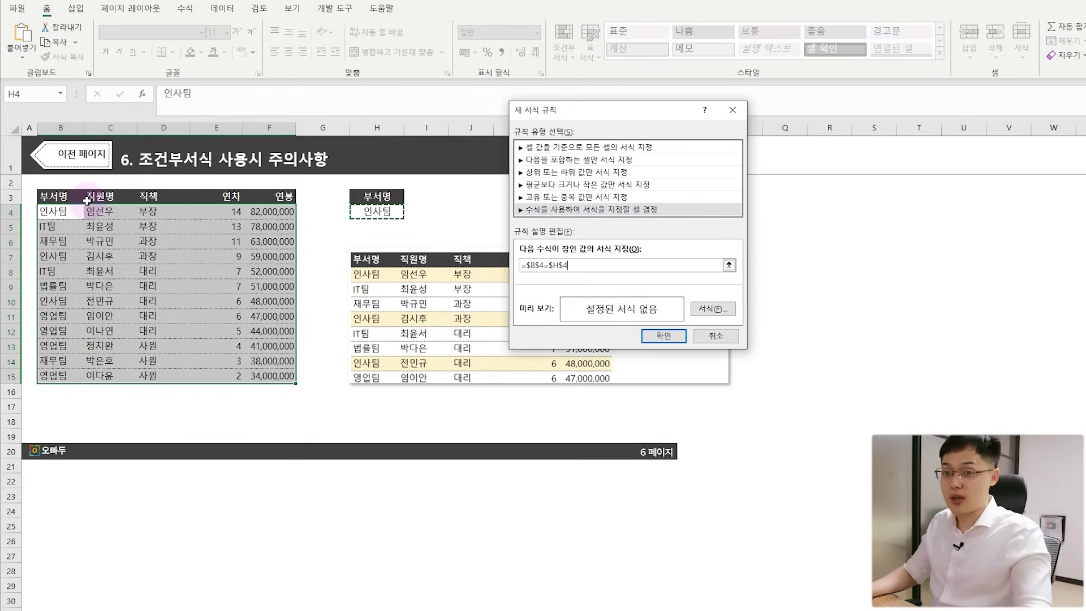
pyautogui.moveTo(86, 209)
pyautogui.mouseDown()
pyautogui.moveTo(25, 229)
pyautogui.moveTo(79, 214)
pyautogui.moveTo(34, 249)
pyautogui.moveTo(83, 237)
pyautogui.moveTo(31, 244)
pyautogui.moveTo(73, 225)
pyautogui.moveTo(8, 249)
pyautogui.moveTo(25, 198)
pyautogui.moveTo(9, 226)
pyautogui.moveTo(22, 233)
pyautogui.moveTo(11, 249)
pyautogui.moveTo(34, 237)
pyautogui.moveTo(11, 266)
pyautogui.moveTo(34, 238)
pyautogui.mouseUp()
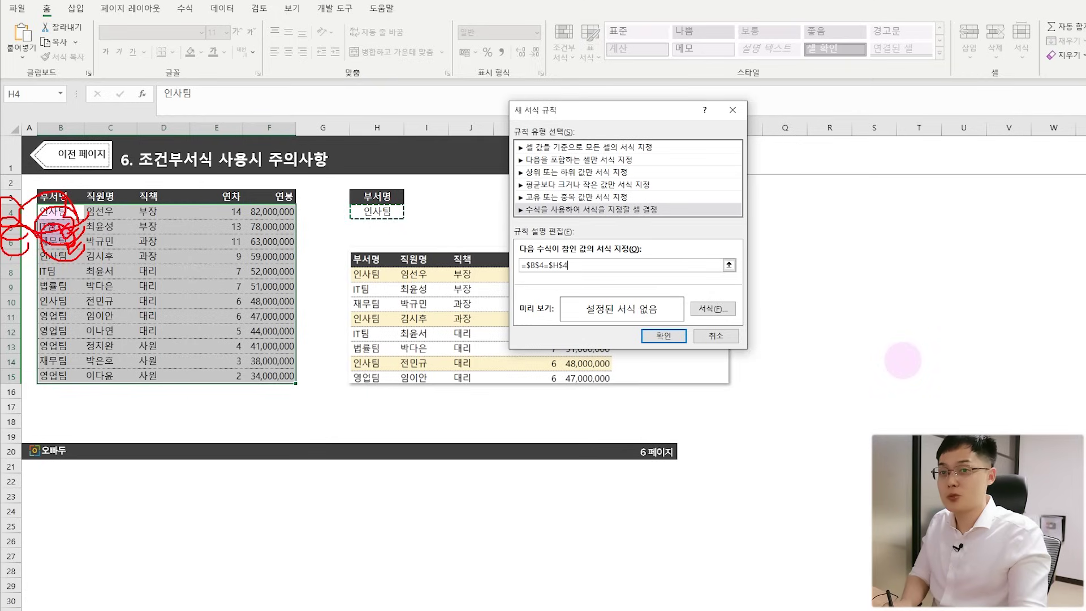
pyautogui.press('Escape')
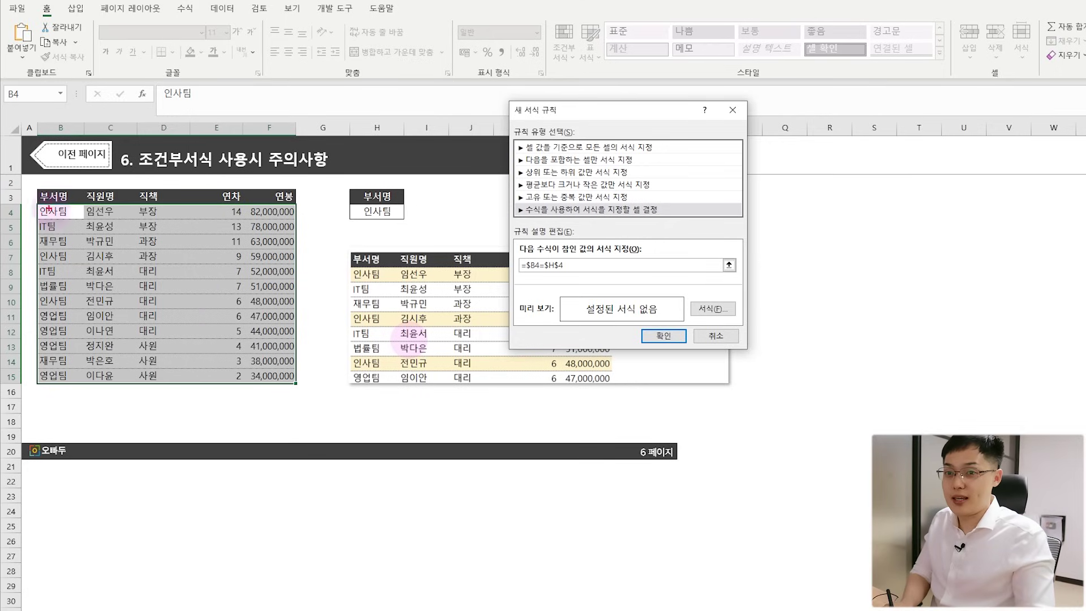
pyautogui.moveTo(78, 211)
pyautogui.mouseDown()
pyautogui.moveTo(86, 184)
pyautogui.moveTo(94, 194)
pyautogui.mouseUp()
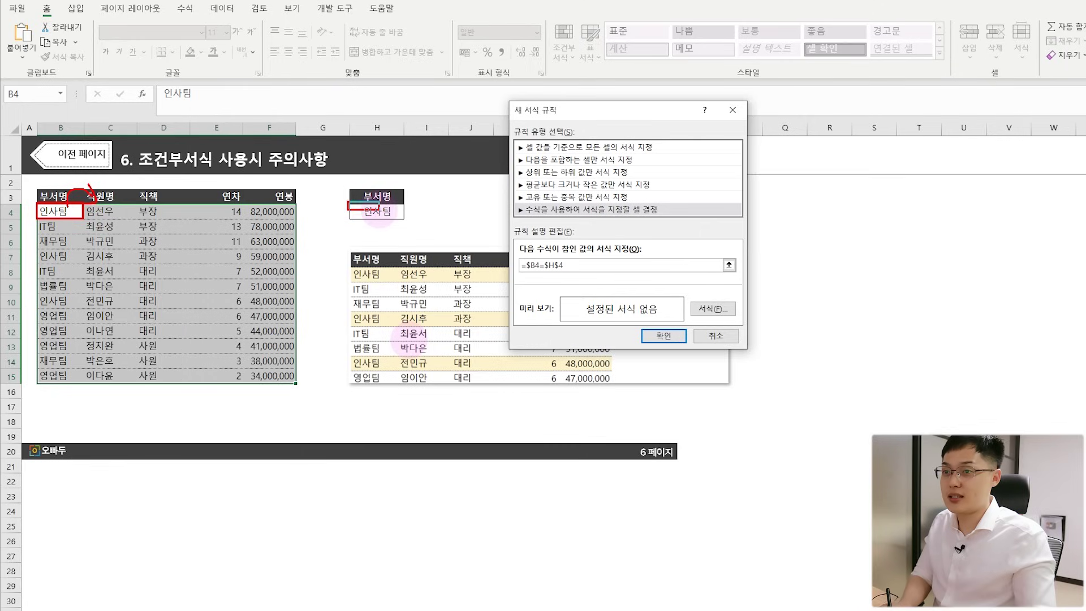
pyautogui.moveTo(348, 204); pyautogui.dragTo(402, 217)
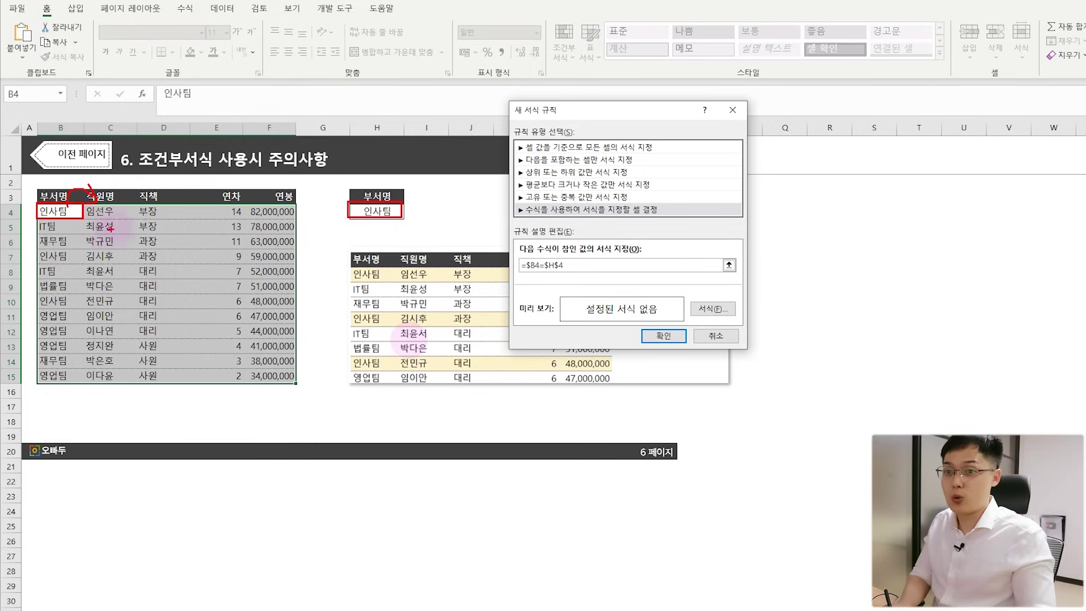
pyautogui.moveTo(82, 201); pyautogui.dragTo(129, 219)
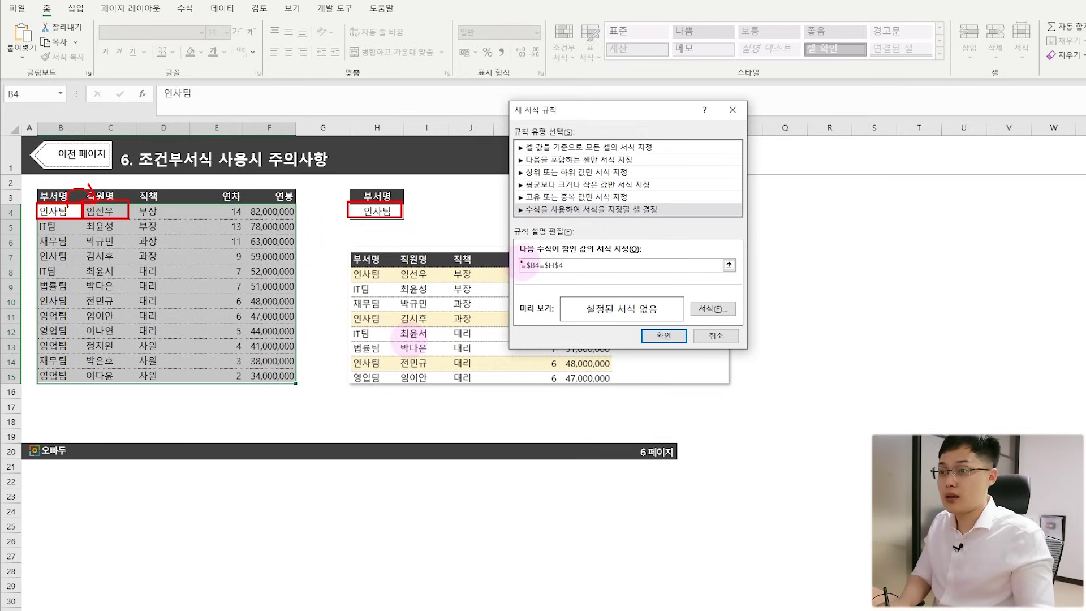
pyautogui.moveTo(522, 262); pyautogui.dragTo(535, 274)
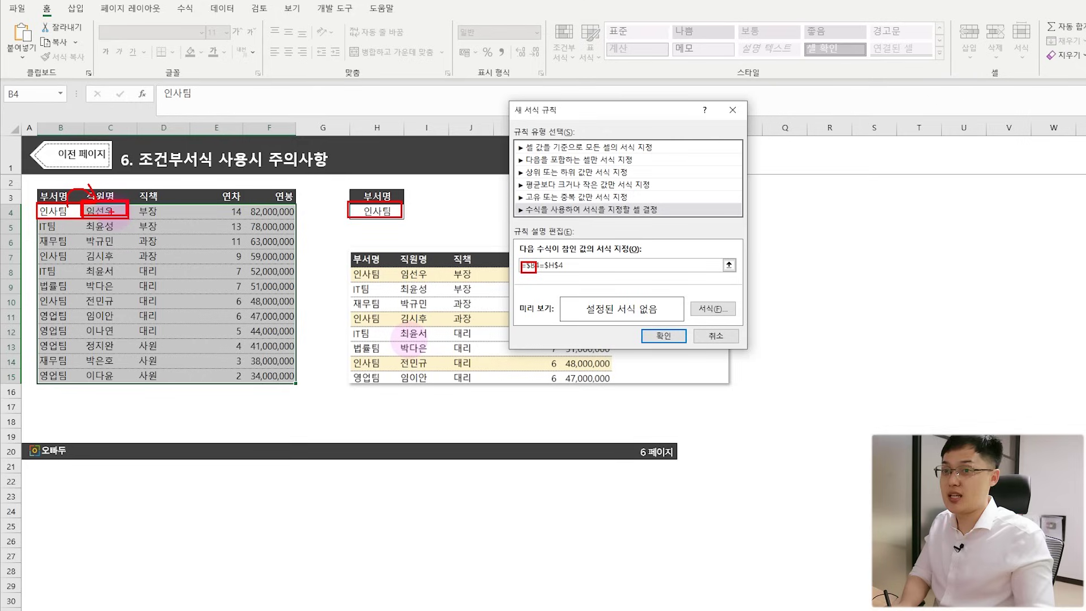
pyautogui.moveTo(129, 204)
pyautogui.mouseDown()
pyautogui.moveTo(185, 216)
pyautogui.moveTo(248, 196)
pyautogui.moveTo(291, 209)
pyautogui.mouseUp()
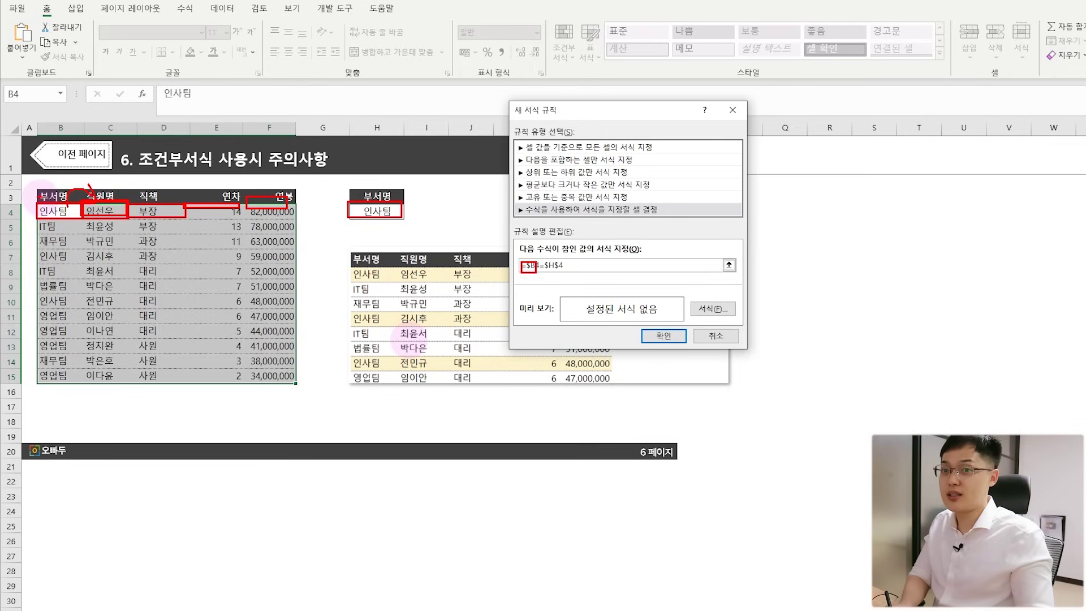
pyautogui.moveTo(35, 201)
pyautogui.mouseDown()
pyautogui.moveTo(62, 218)
pyautogui.moveTo(296, 217)
pyautogui.mouseUp()
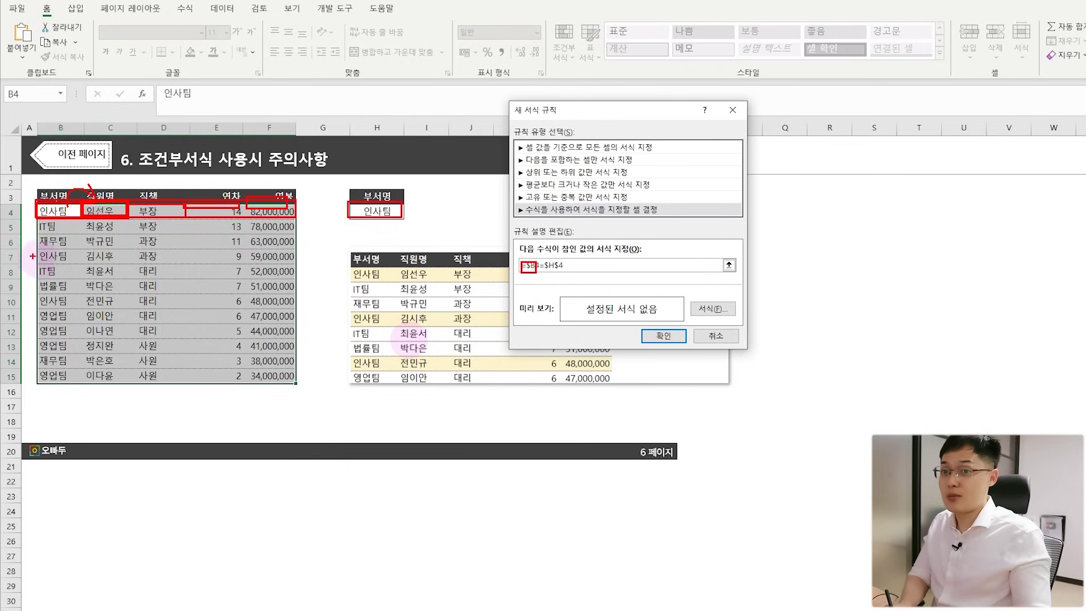
pyautogui.moveTo(38, 220)
pyautogui.mouseDown()
pyautogui.moveTo(90, 235)
pyautogui.moveTo(40, 222)
pyautogui.moveTo(86, 233)
pyautogui.moveTo(292, 236)
pyautogui.mouseUp()
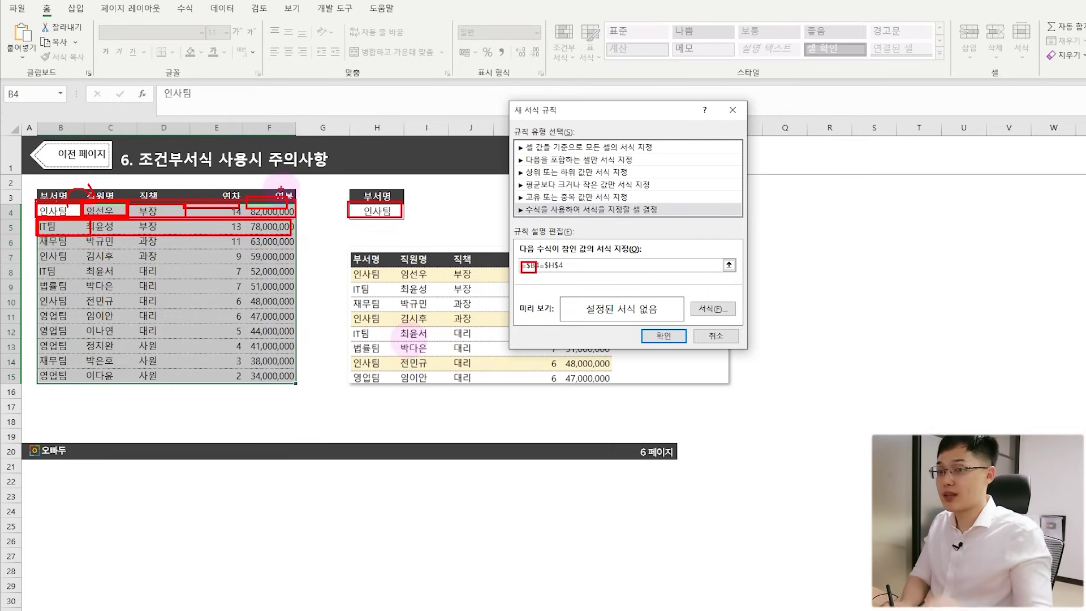
pyautogui.press('Escape')
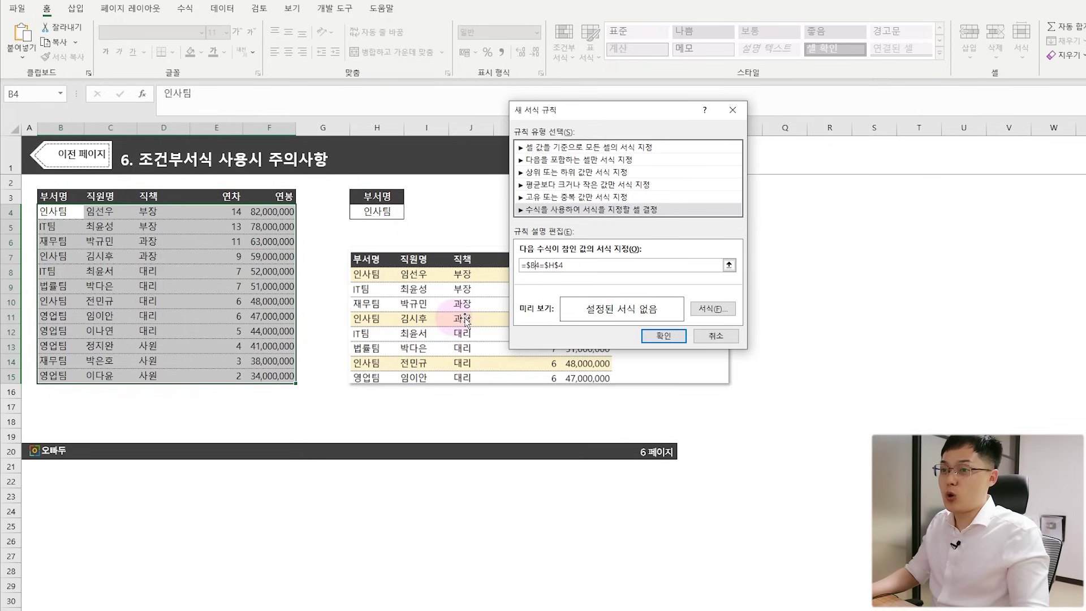
# Step: Give the =$B4=$H$4 rule a light gold background fill and apply it to B4:F15
pyautogui.click(701, 311)
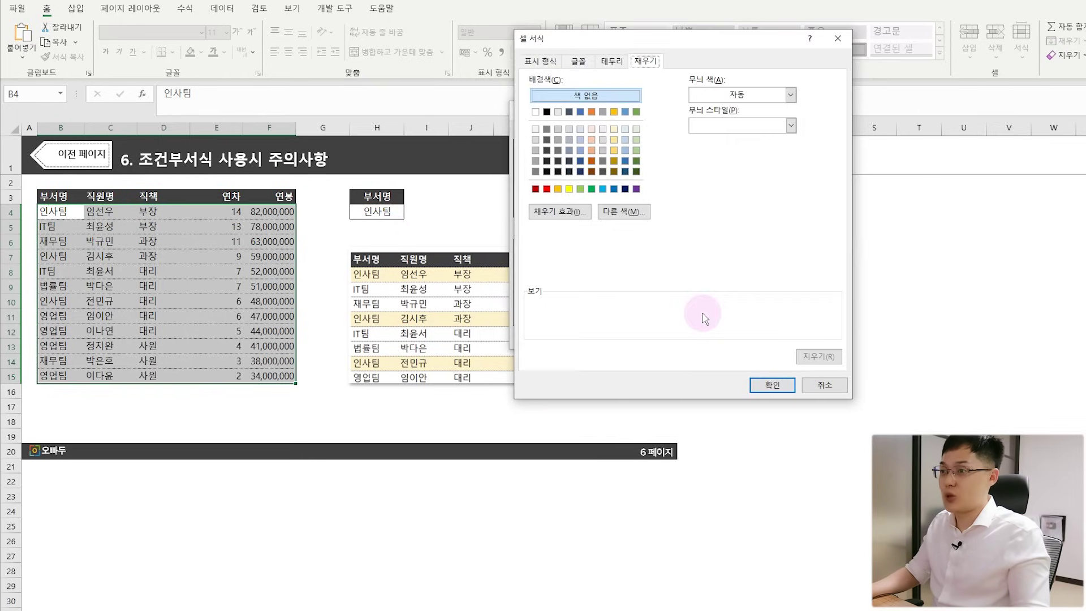
pyautogui.click(617, 129)
pyautogui.click(758, 383)
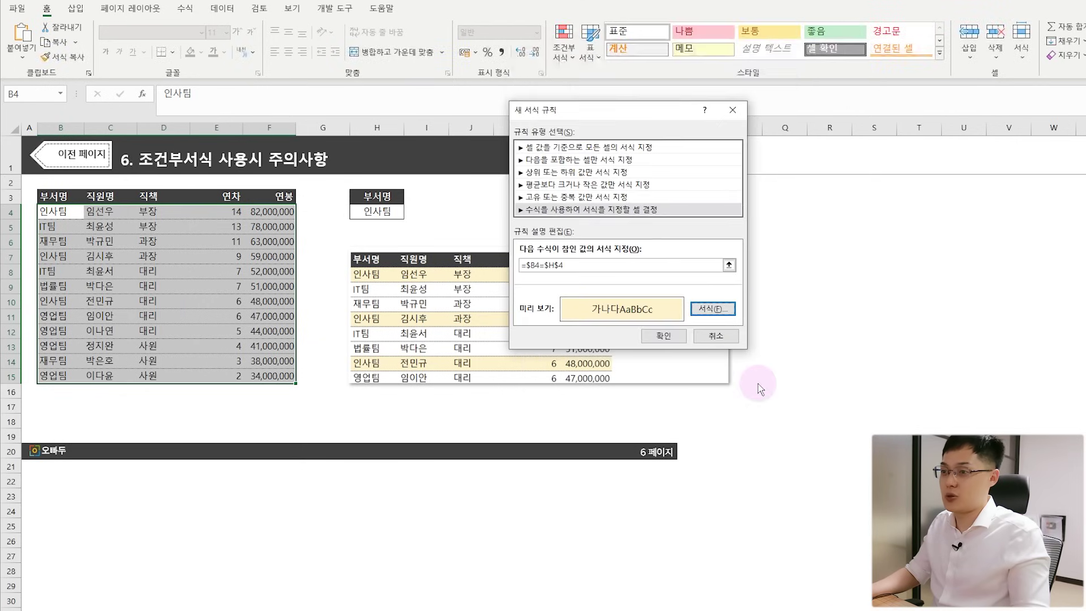
pyautogui.click(685, 338)
# Step: Test the row highlighting by choosing IT팀 and finally 재무팀 as the department in cell H4
pyautogui.click(377, 211)
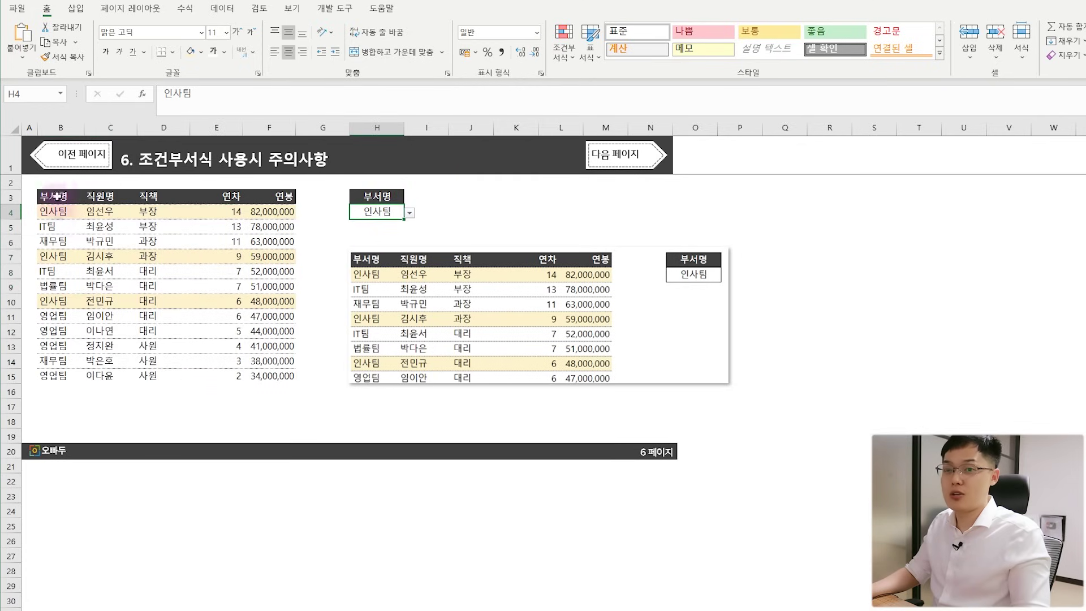
pyautogui.click(410, 213)
pyautogui.click(389, 233)
pyautogui.click(410, 214)
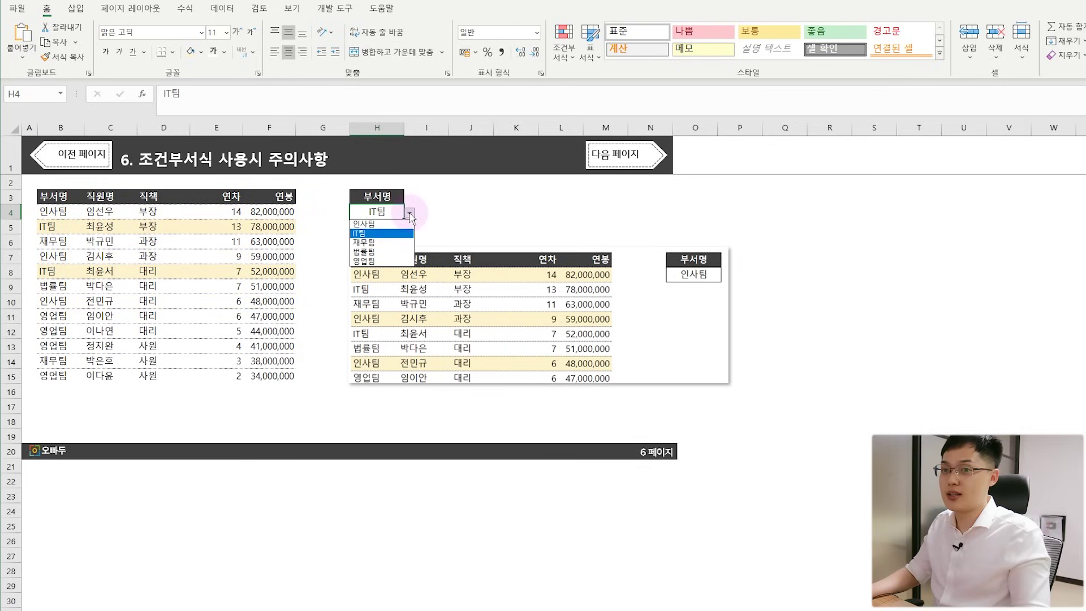
pyautogui.click(389, 243)
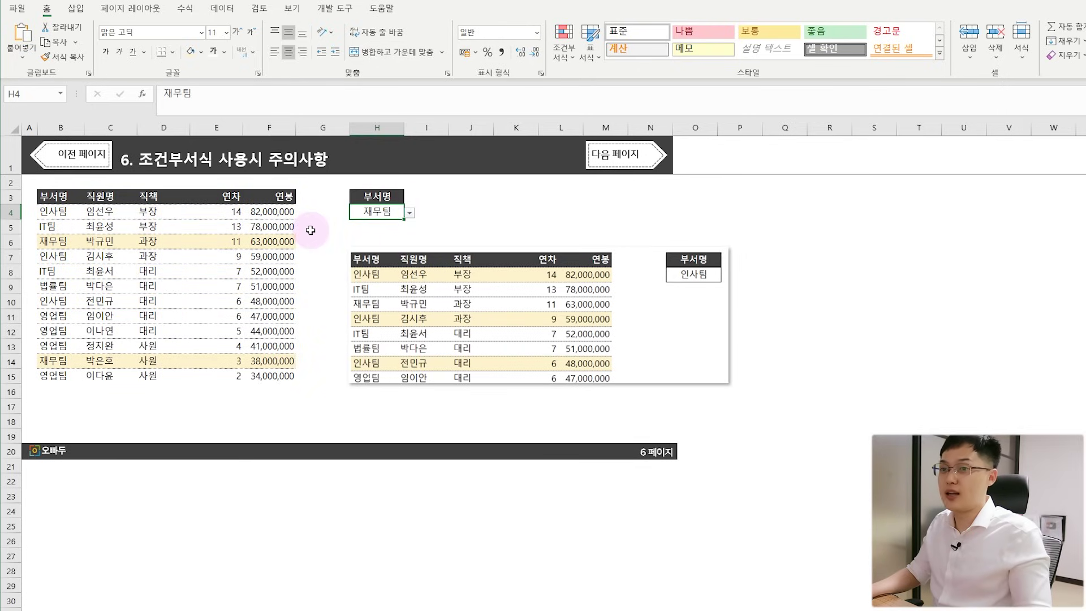